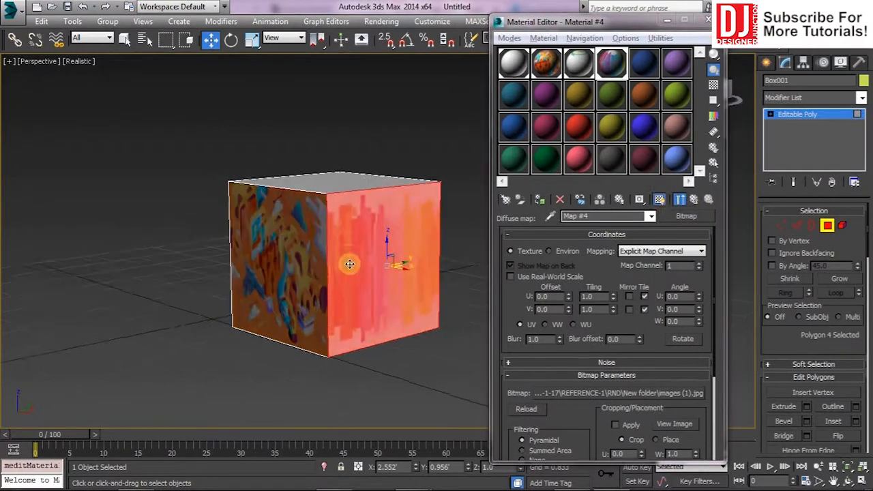
- Assign the fifth sample material to another side polygon of the box and change its type to VRayMtl
left_click(458, 270)
middle_click_drag(416, 198, 329, 283, "alt")
left_click(331, 264)
left_click(645, 65)
left_click(539, 201)
left_click(685, 216)
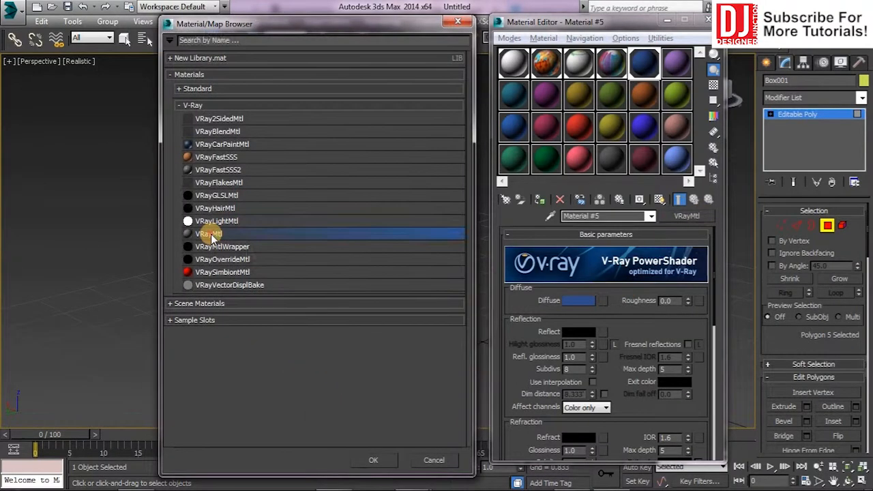
double_click(212, 236)
- Load the bitmap new-ice-silk-rainbow-wedding-backdrop-colourful as the diffuse map of Material #5
left_click(604, 301)
double_click(207, 102)
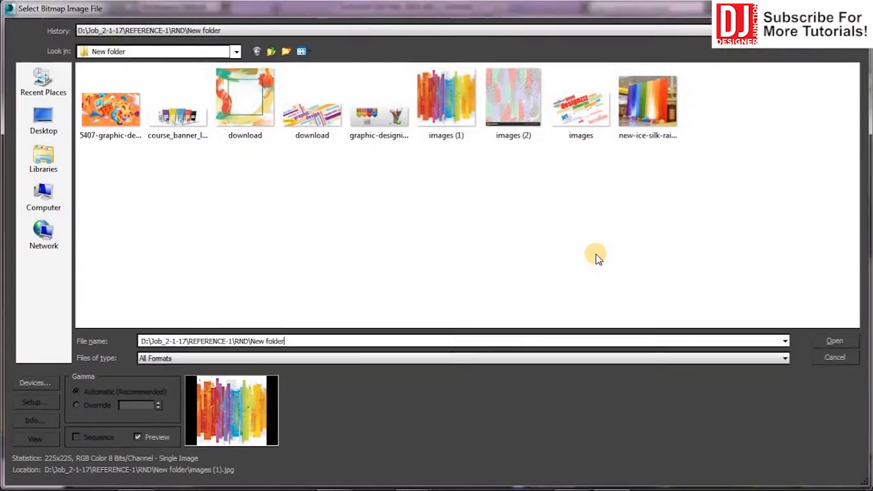
left_click(587, 109)
left_click(645, 112)
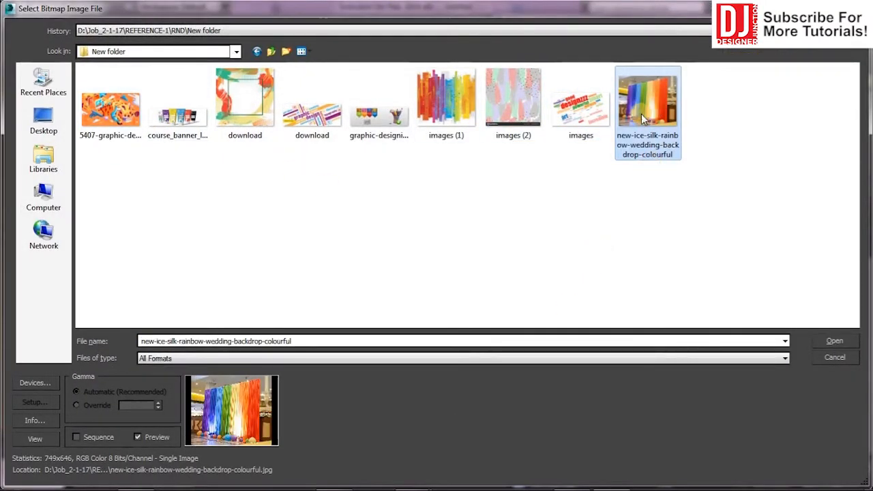
double_click(648, 116)
- Leave polygon editing on the box and deselect it
left_click(471, 300)
middle_click_drag(385, 320, 156, 306, "alt")
left_click(806, 116)
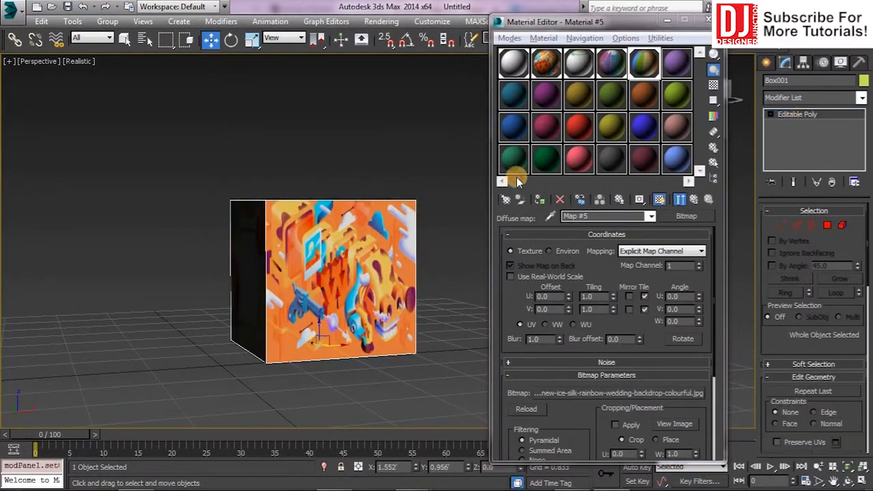
key("z")
scroll(334, 260, "down", 5)
middle_click_drag(334, 259, 314, 283)
scroll(294, 226, "up", 3)
left_click(259, 97)
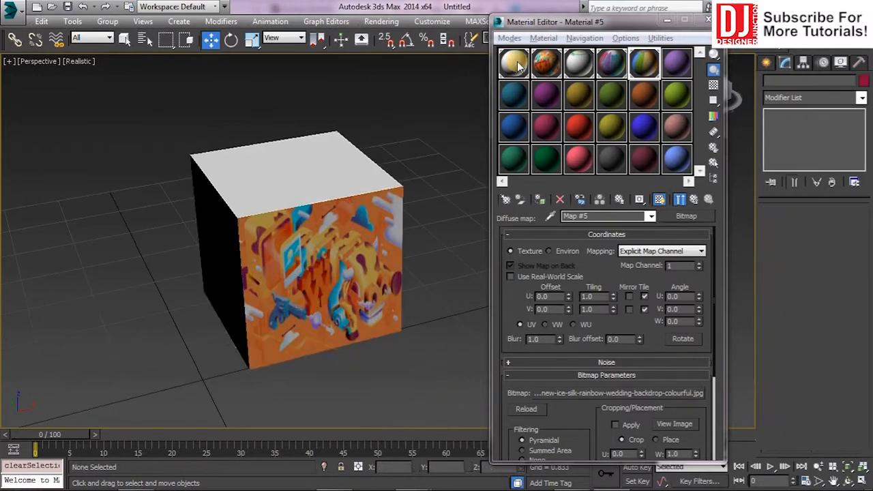
- Convert Material #1 to VRay2SidedMtl, keeping the old material as sub-material, and set its translucency colour to white (255, 255, 255)
left_click(514, 63)
left_click(687, 217)
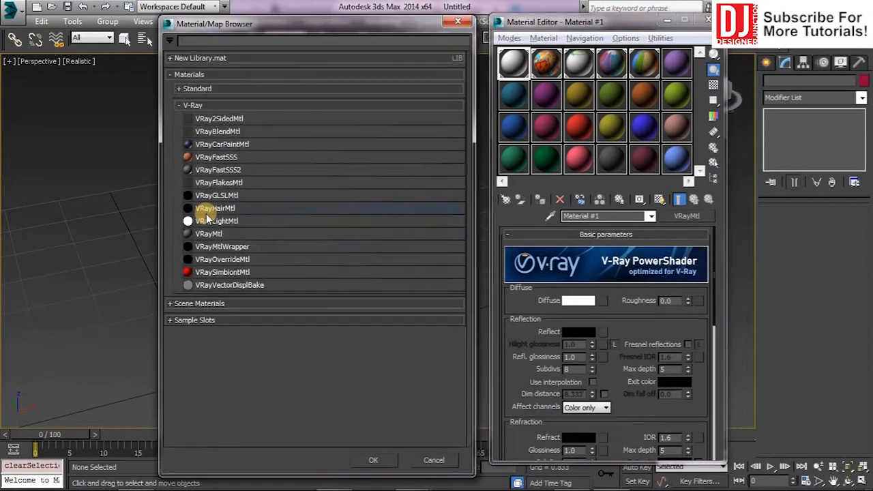
double_click(189, 119)
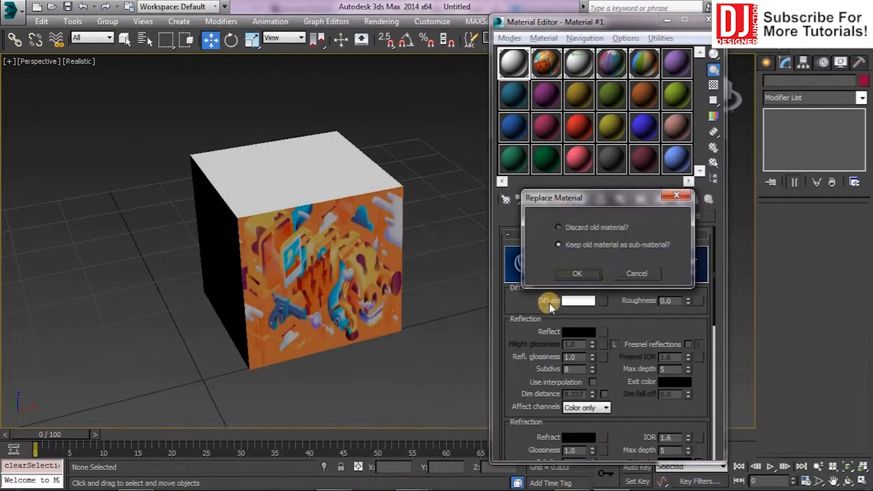
left_click(573, 273)
left_click(557, 319)
left_click_drag(369, 148, 369, 175)
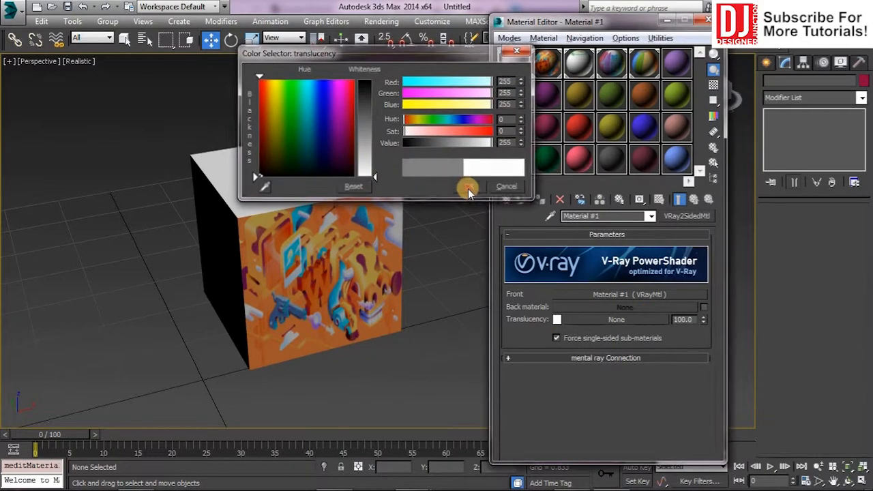
left_click(469, 186)
left_click(618, 294)
left_click(695, 199)
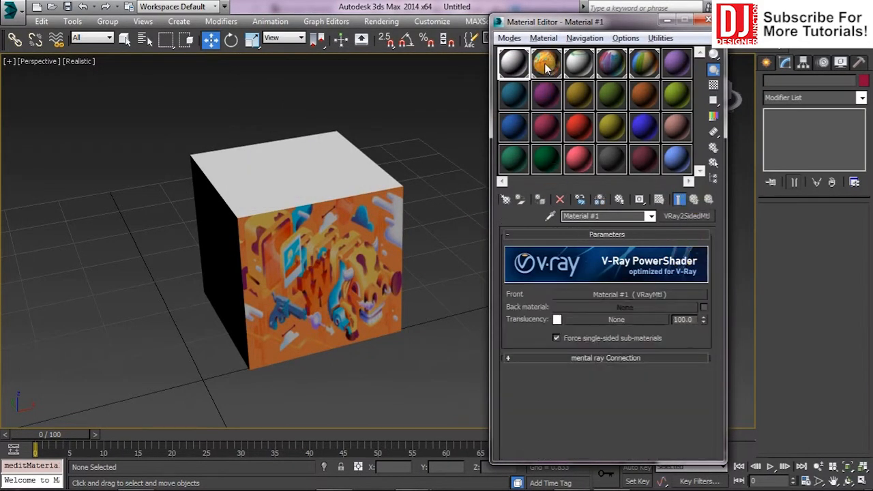
- Remove the diffuse map from Material #2 and convert it to VRay2SidedMtl, keeping the old material as sub-material
left_click(546, 66)
left_click(694, 200)
right_click(602, 301)
left_click(631, 311)
left_click(685, 217)
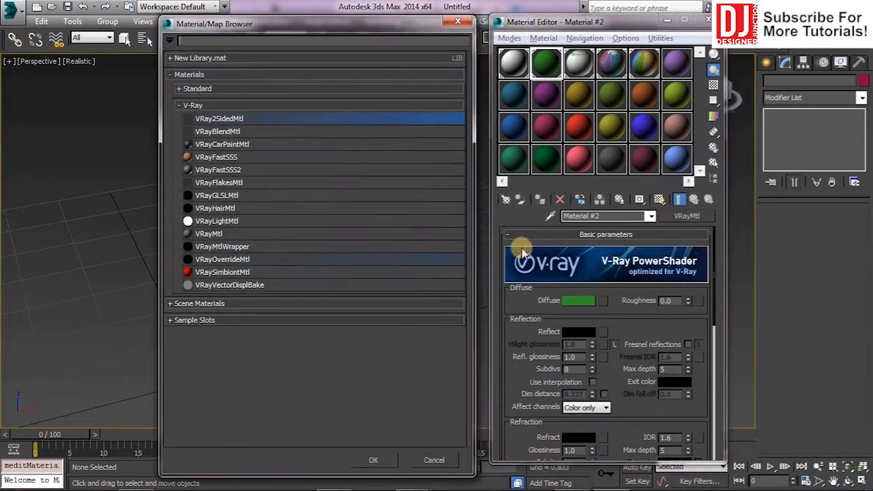
double_click(234, 122)
left_click(580, 273)
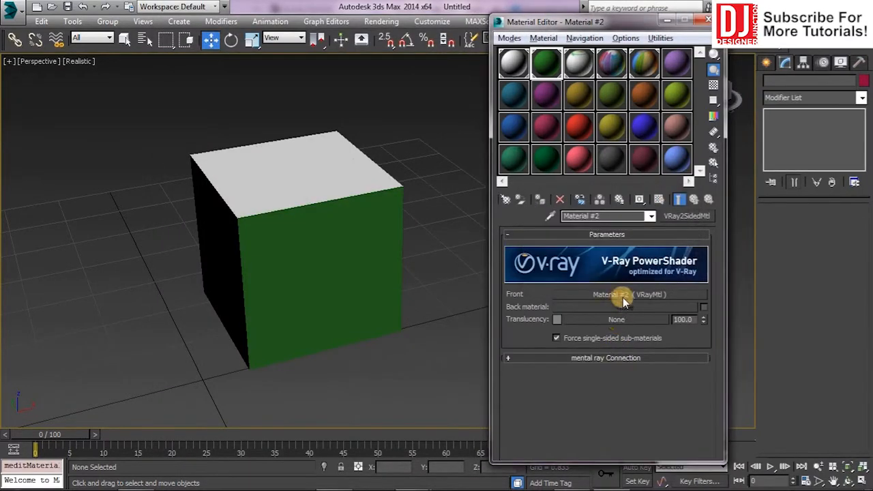
- Restore the diffuse map in the front sub-material of Material #2 and open the two-sided material's translucency colour
left_click(624, 295)
left_click(604, 300)
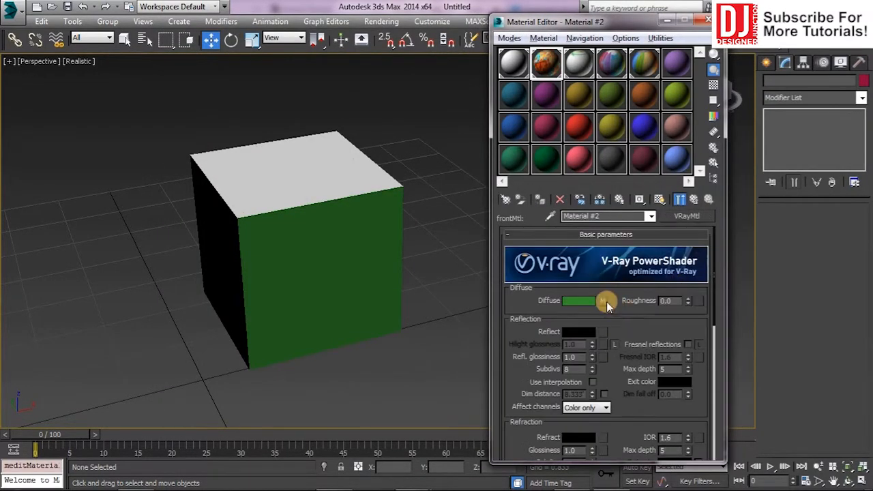
left_click(694, 200)
left_click(557, 320)
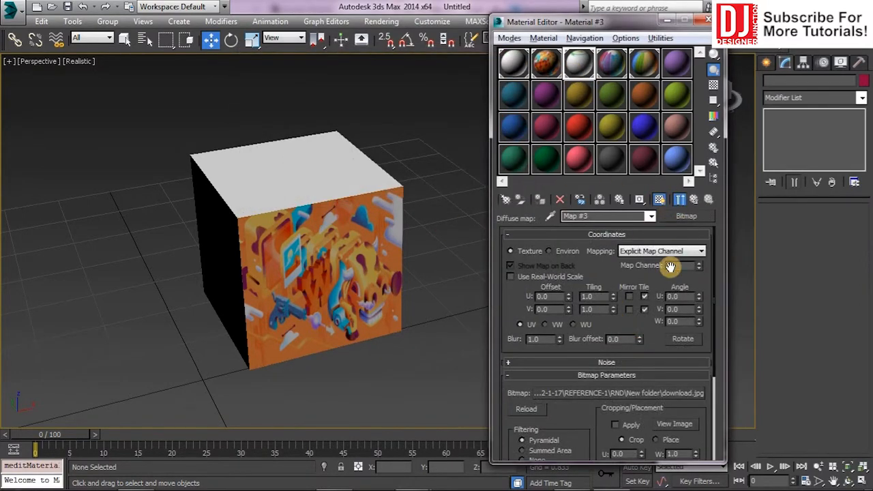
- Convert Material #3 to VRay2SidedMtl with the old material as sub-material and adjust its translucency colour
left_click(694, 199)
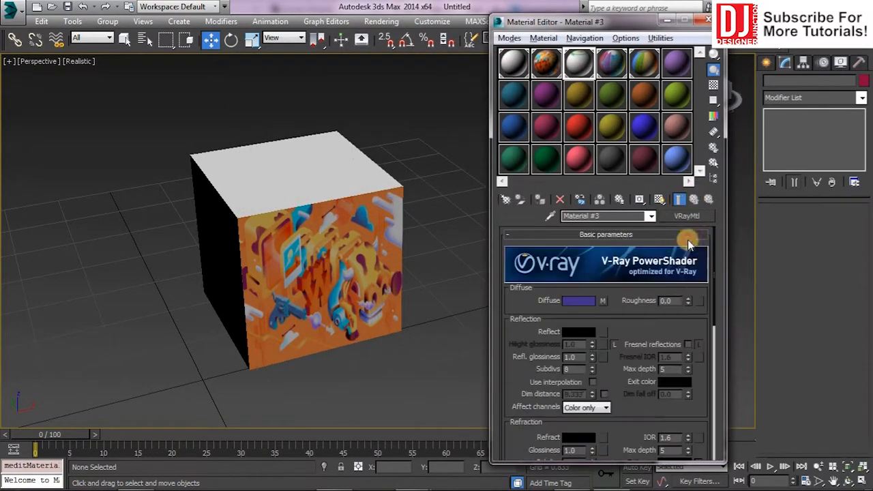
left_click(686, 216)
double_click(225, 119)
left_click(580, 272)
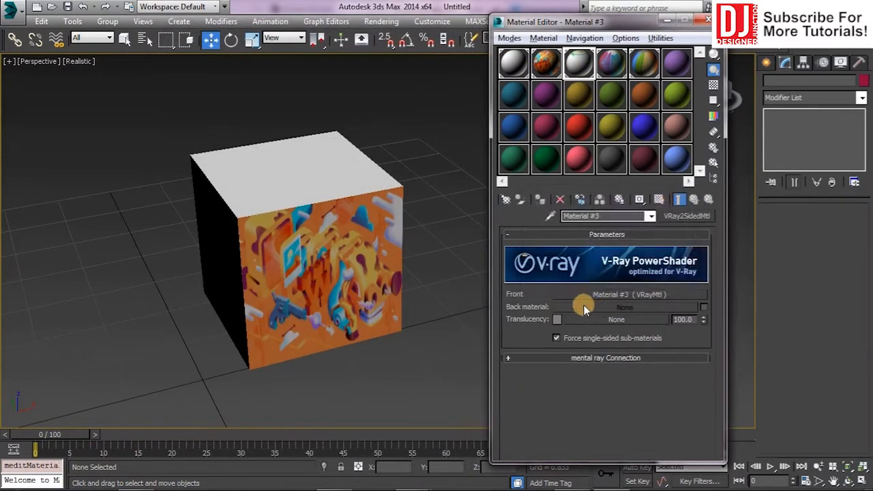
left_click(557, 320)
left_click(464, 186)
- View the image of the diffuse bitmap used in the front sub-material of Material #3
left_click(631, 294)
left_click(602, 302)
left_click(674, 423)
left_click(495, 73)
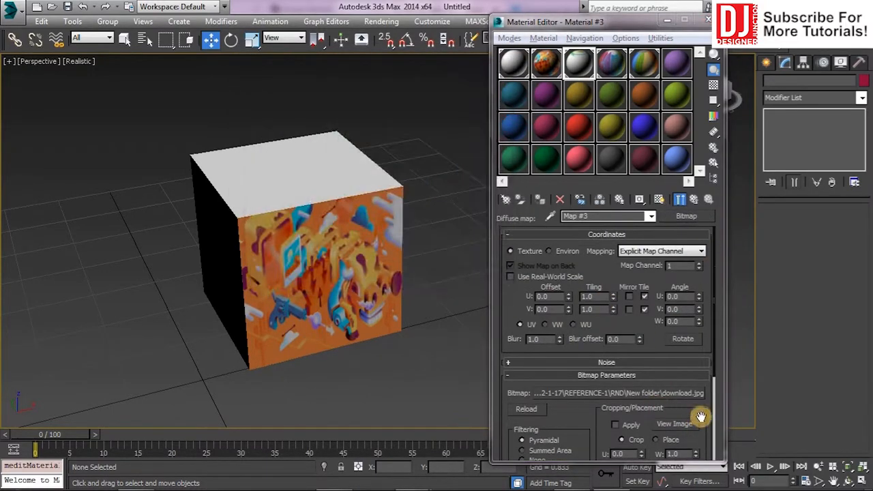
left_click(692, 200)
left_click(693, 199)
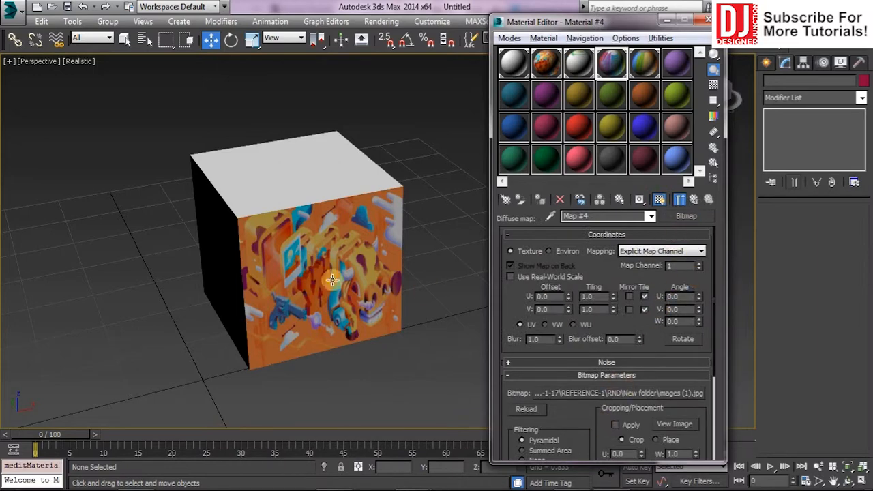
- Create a standard sphere in the Top view, inside the outline of the box
middle_click_drag(332, 279, 383, 133, "alt")
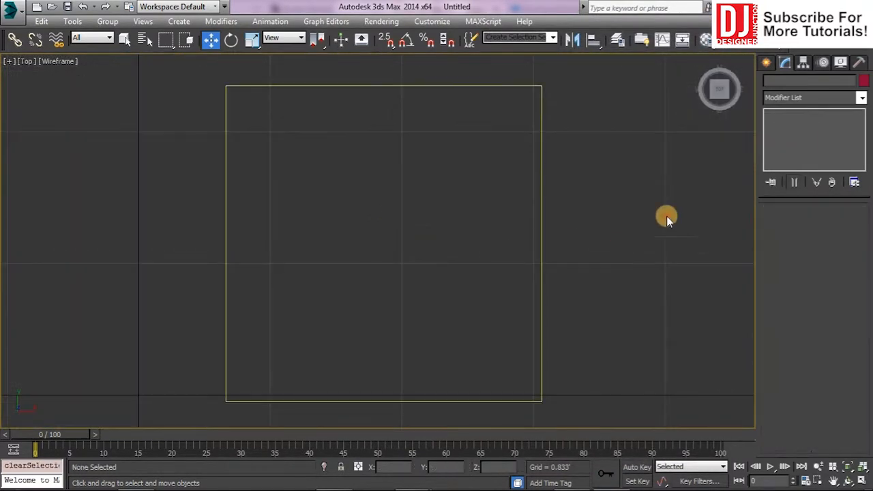
left_click(767, 62)
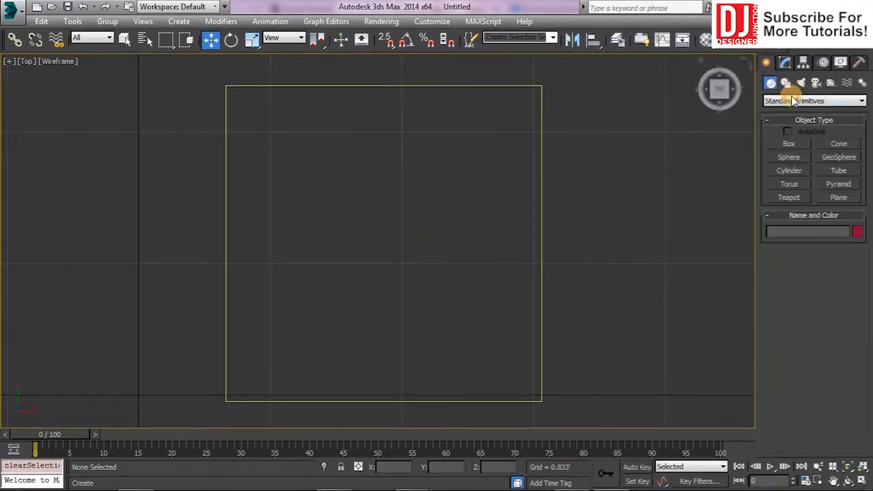
left_click(781, 101)
left_click(783, 101)
left_click(784, 157)
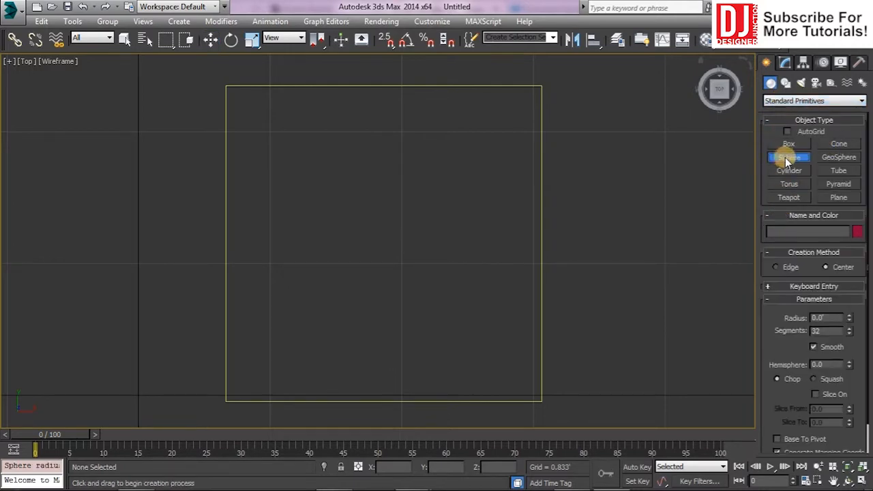
left_click_drag(376, 209, 444, 332)
right_click(523, 228)
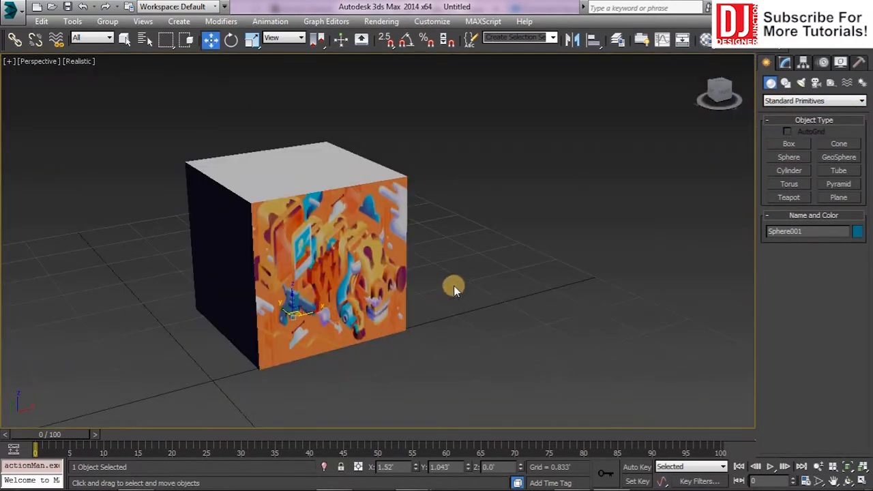
- Align the sphere to the box in the X, Y and Z positions, center to center
scroll(453, 286, "down", 5)
mouse_move(417, 286)
middle_mouse_down()
mouse_move(446, 277)
mouse_move(432, 286)
middle_mouse_up()
left_click_drag(405, 277, 419, 156)
scroll(419, 164, "up", 5)
scroll(419, 164, "down", 4)
middle_click_drag(437, 284, 411, 221)
key("alt+a")
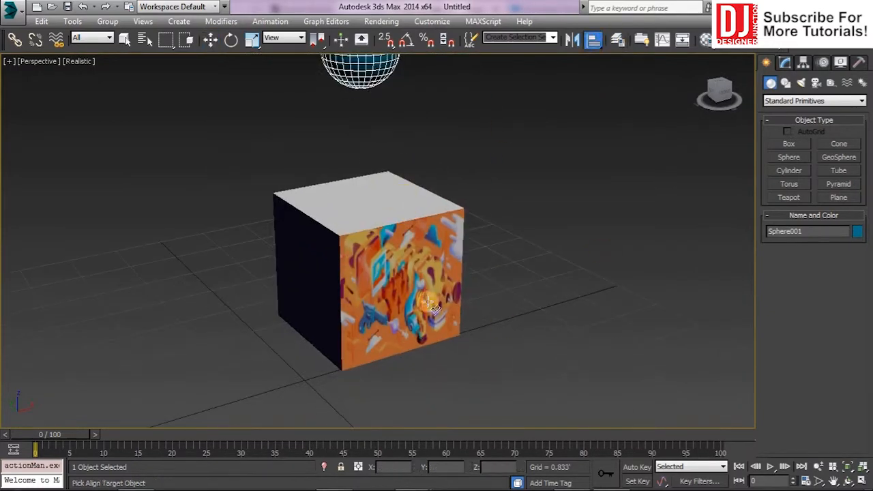
left_click(428, 302)
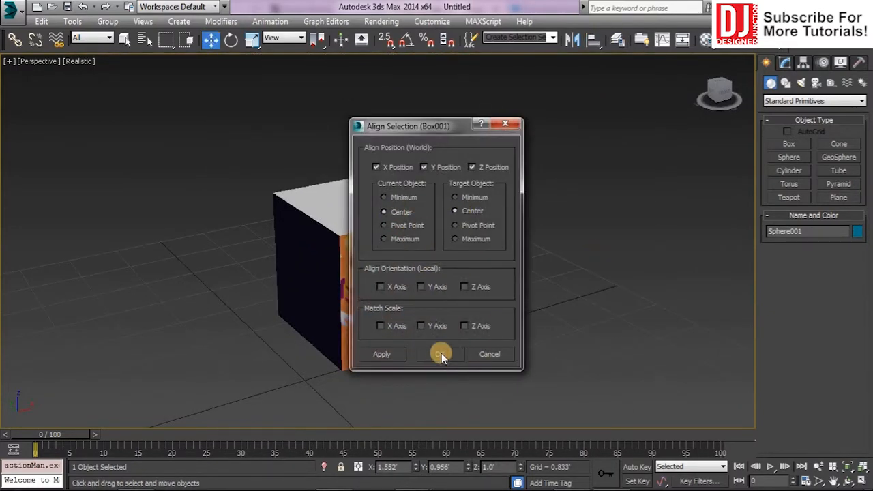
left_click(441, 355)
- Scale the sphere up uniformly to about 153 percent in the Top view, keeping it within the box
key("alt+w")
left_click(179, 142)
key("alt+w")
key("r")
left_click_drag(389, 251, 393, 214)
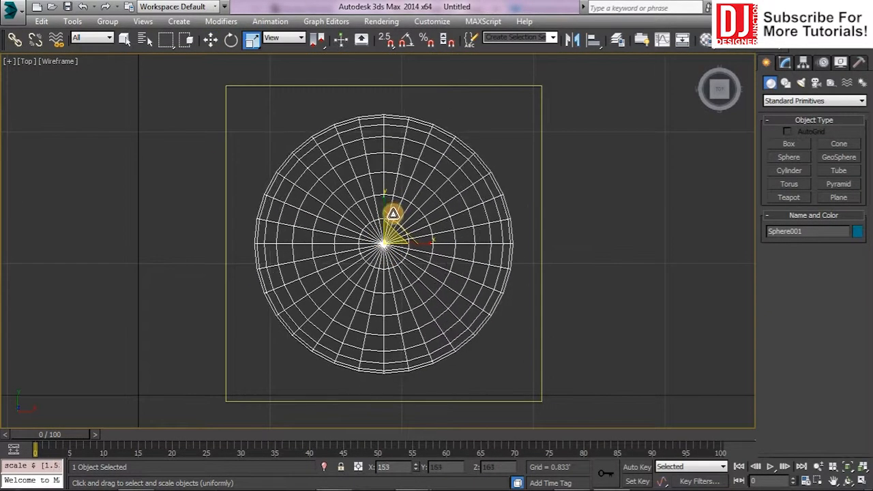
- Change Material #7 to a VRayLightMtl for the sphere
key("w")
key("alt+w")
right_click(570, 111)
key("alt+w")
key("alt+w")
right_click(593, 343)
key("alt+w")
left_click(706, 40)
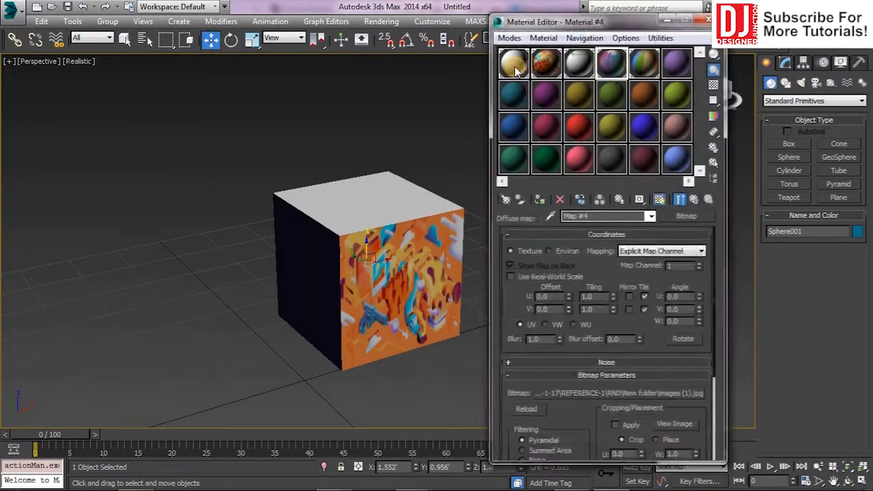
left_click(516, 68)
left_click(516, 80)
left_click(687, 216)
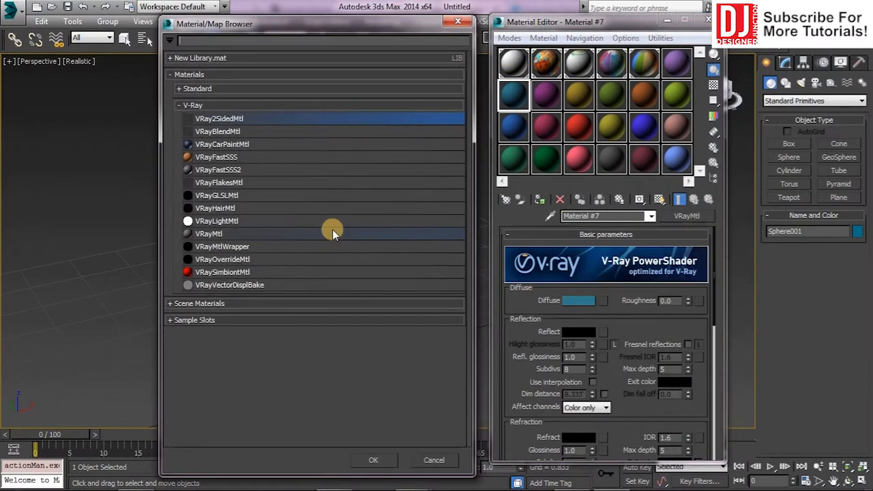
double_click(331, 227)
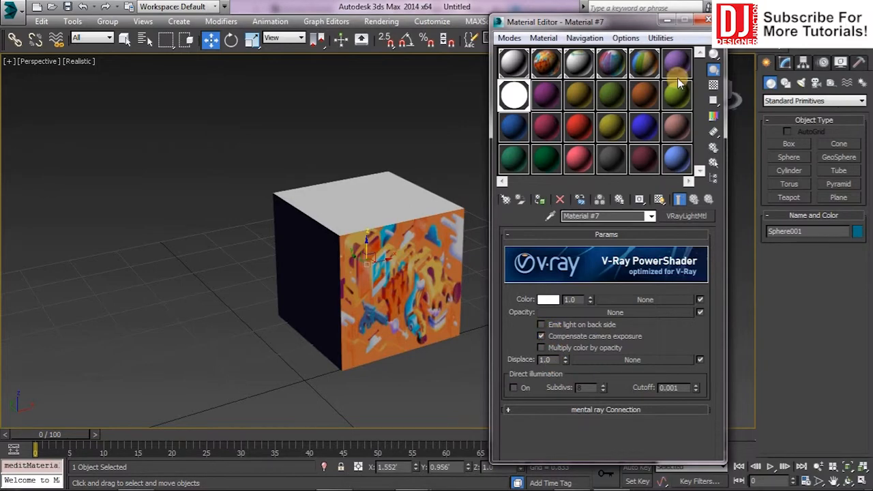
- Start a test render of the perspective view, and minimize the V-Ray frame buffer
left_click(707, 21)
middle_click_drag(546, 301, 560, 275, "alt")
key("shift+q")
left_click(191, 61)
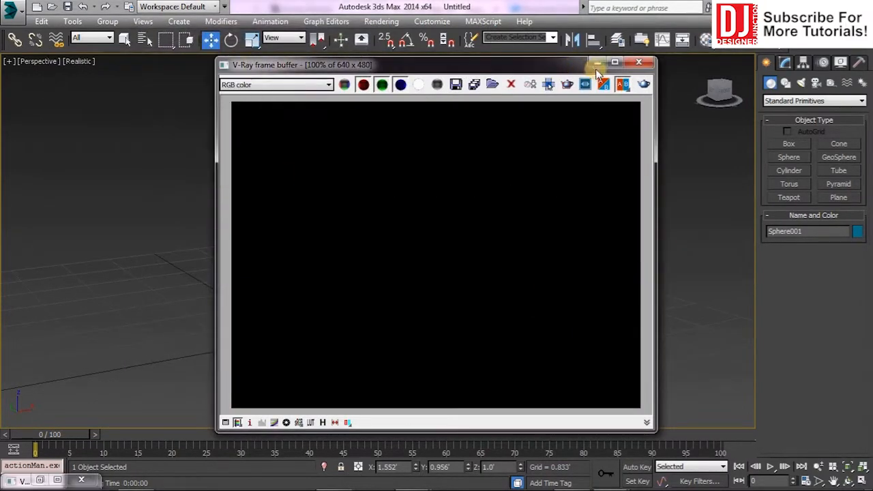
left_click(597, 63)
- Load the SK render preset and set the HDTV output size to 1280 x 720
key("F10")
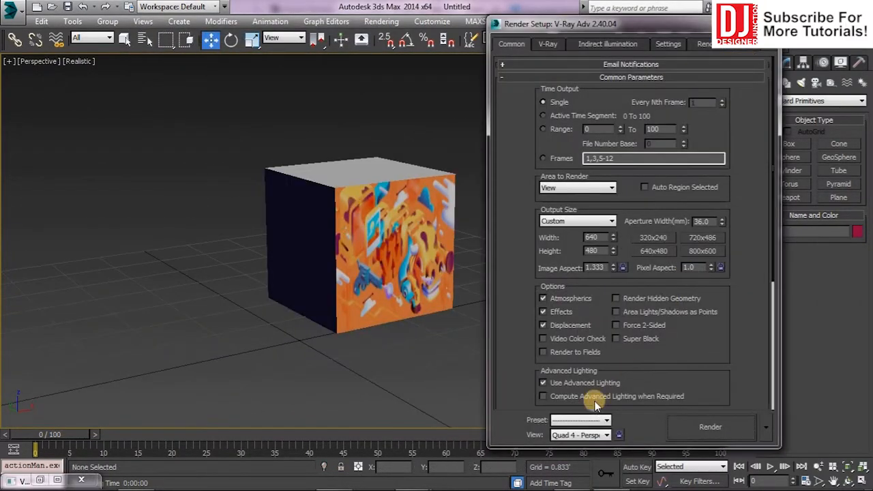
scroll(614, 409, "down", 3)
left_click(606, 421)
left_click(570, 321)
left_click(407, 304)
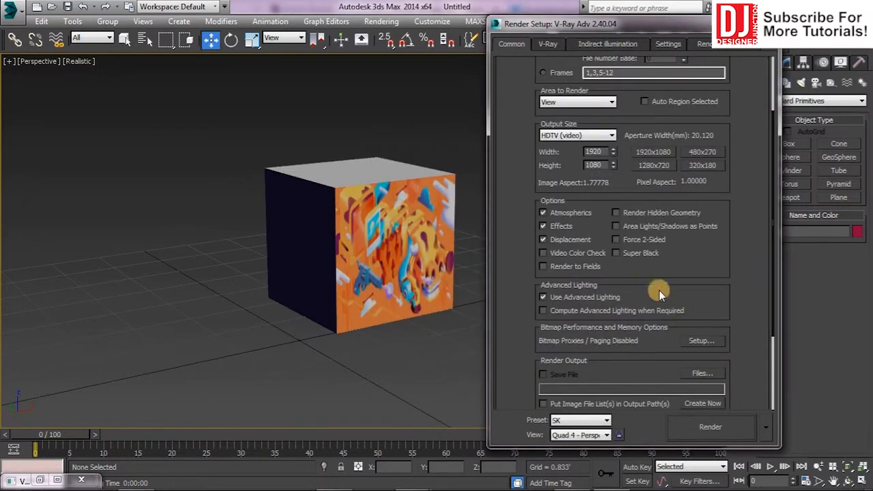
left_click_drag(595, 97, 598, 245)
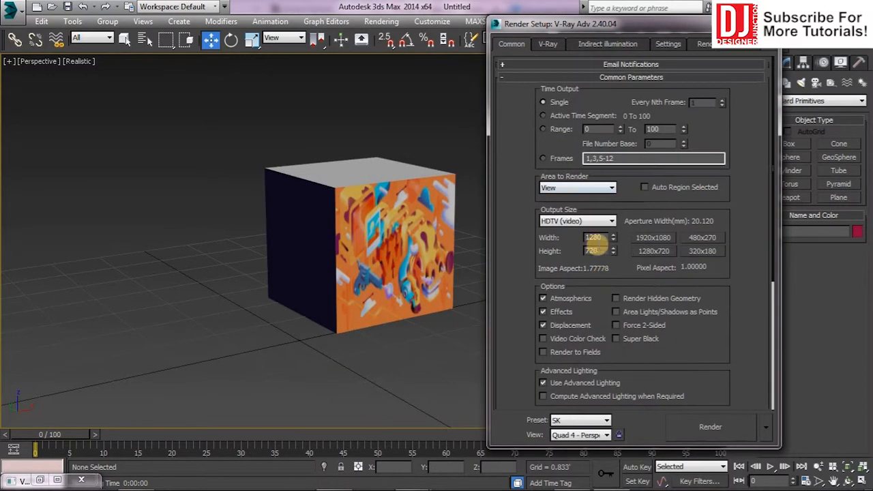
- Review the V-Ray render settings for environment, image sampler, frame buffer and global switches
left_click(548, 44)
left_click(614, 239)
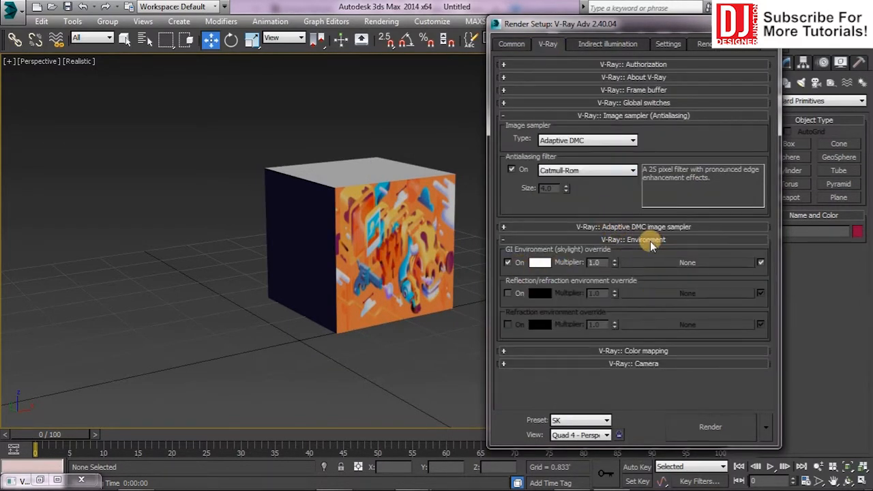
left_click(650, 240)
left_click(641, 227)
left_click(640, 227)
left_click(653, 101)
left_click(653, 91)
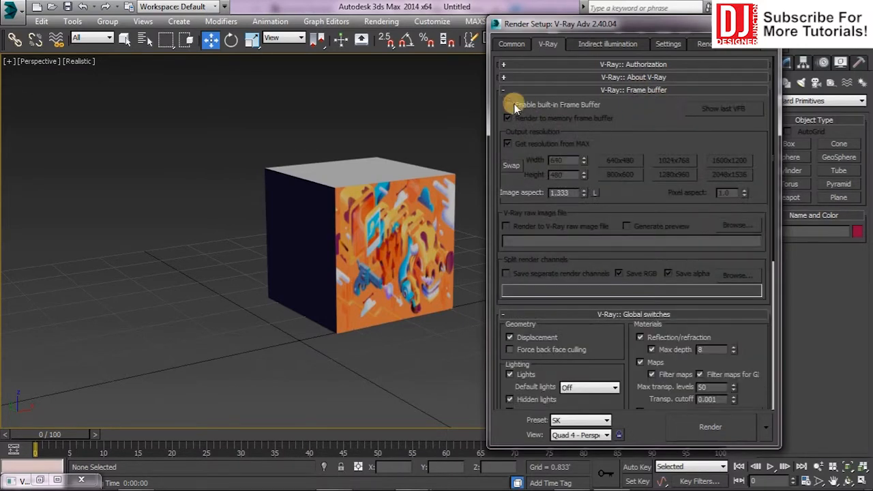
left_click(654, 91)
left_click(635, 102)
left_click(638, 115)
- Show the V-Ray color mapping settings, then enable Gamma/LUT correction in the preferences and check its gamma setting
left_click(648, 154)
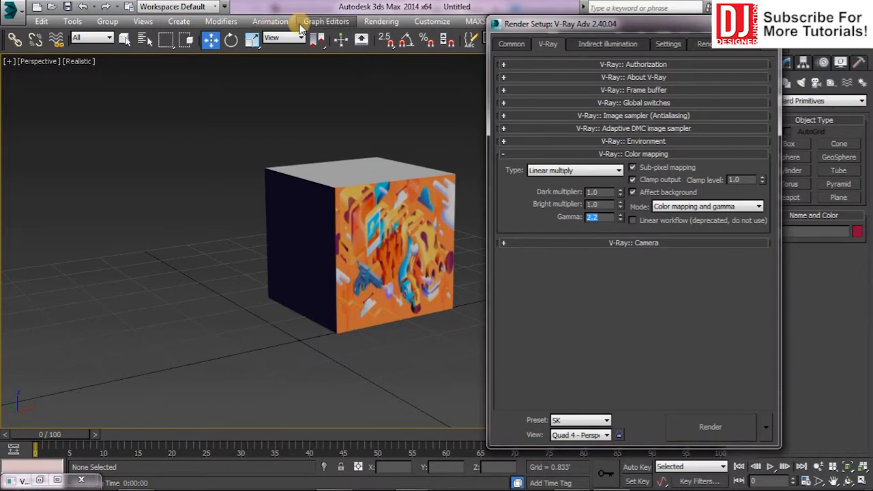
left_click(432, 21)
left_click(451, 226)
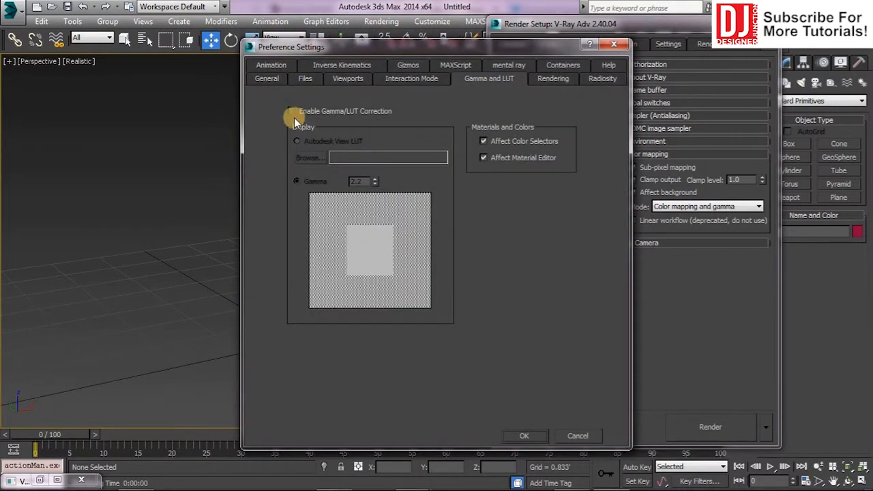
left_click(519, 436)
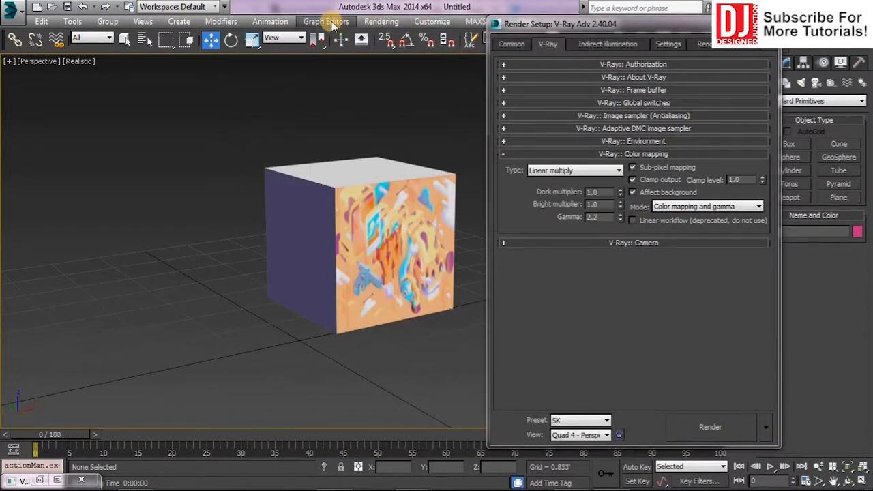
left_click(432, 21)
left_click(451, 225)
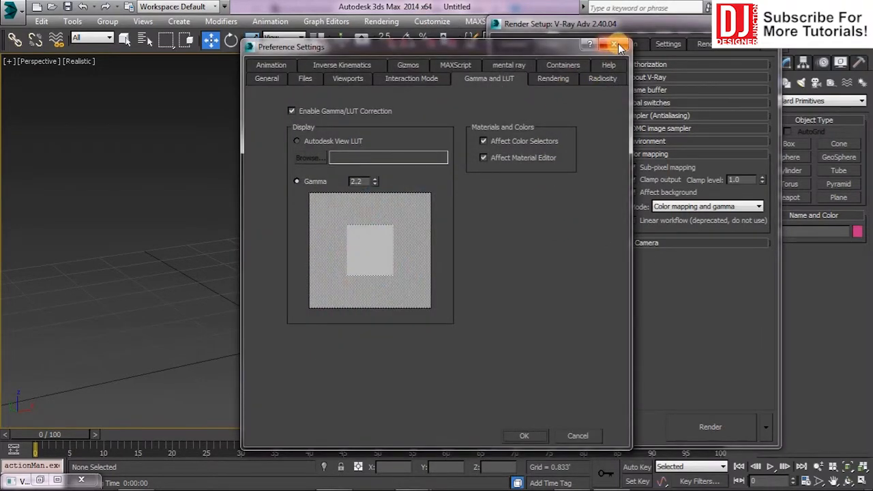
left_click(618, 45)
- Review the V-Ray color mapping, environment, image sampler and global switches settings
left_click(674, 208)
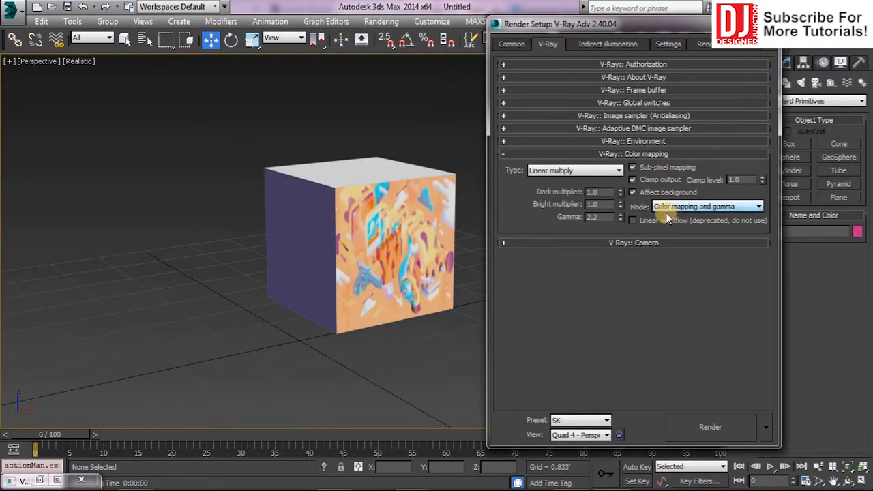
left_click(633, 153)
left_click(640, 142)
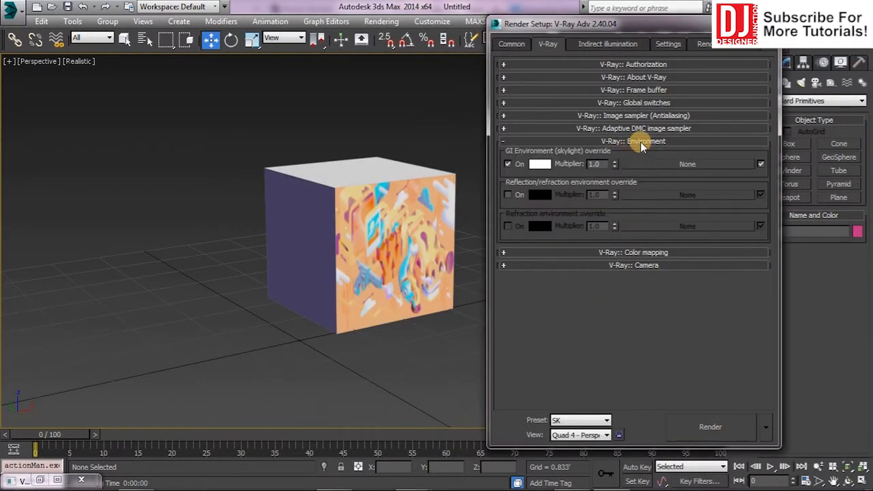
left_click(639, 128)
left_click(645, 115)
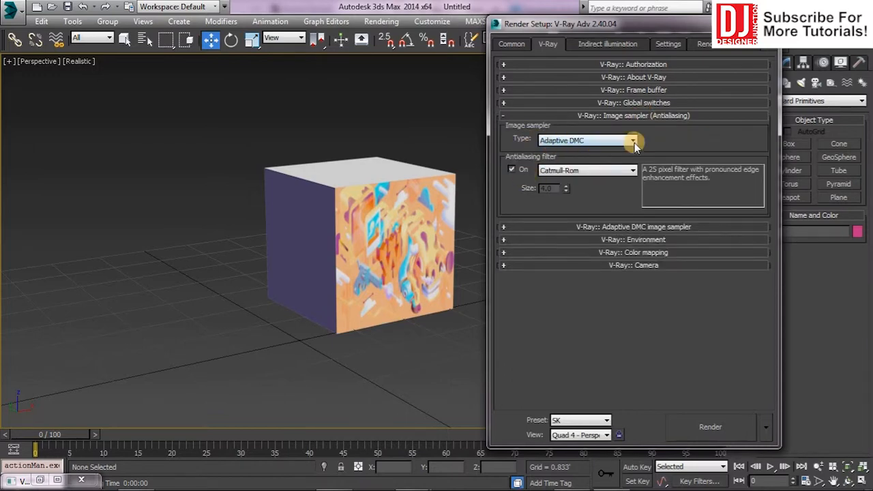
left_click(625, 115)
left_click(619, 103)
left_click(619, 103)
left_click(644, 155)
left_click(646, 155)
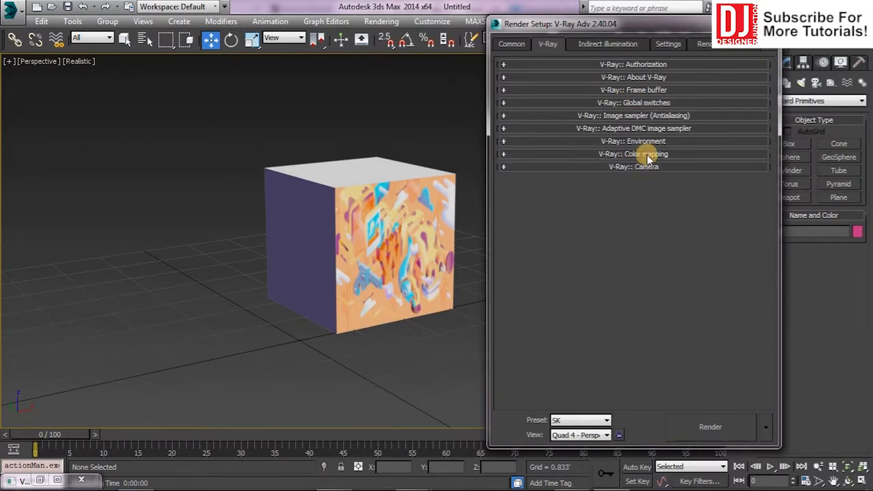
- Examine the indirect illumination, irradiance map, DMC sampler and render elements settings, and return to the common parameters
left_click(613, 44)
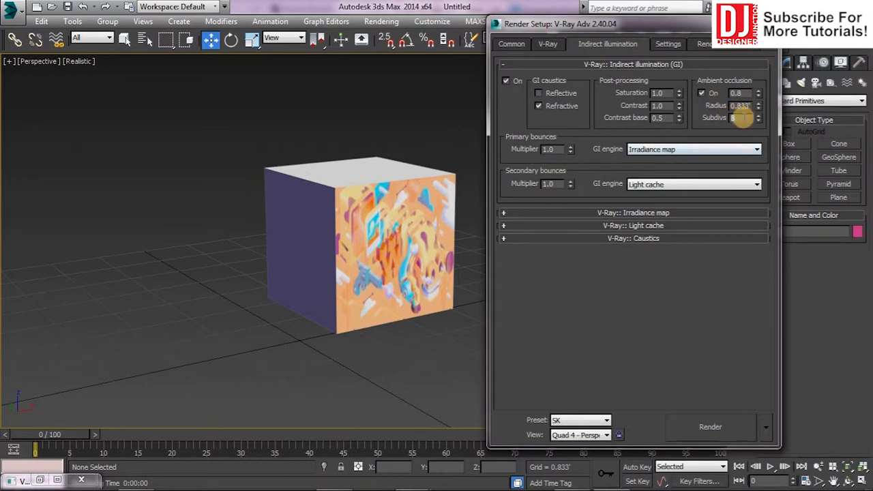
left_click(624, 213)
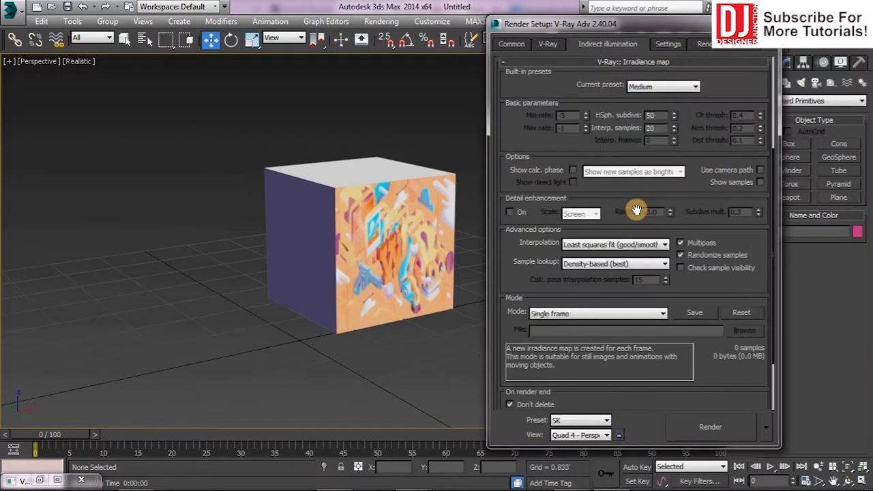
left_click(653, 65)
left_click(635, 227)
left_click(669, 43)
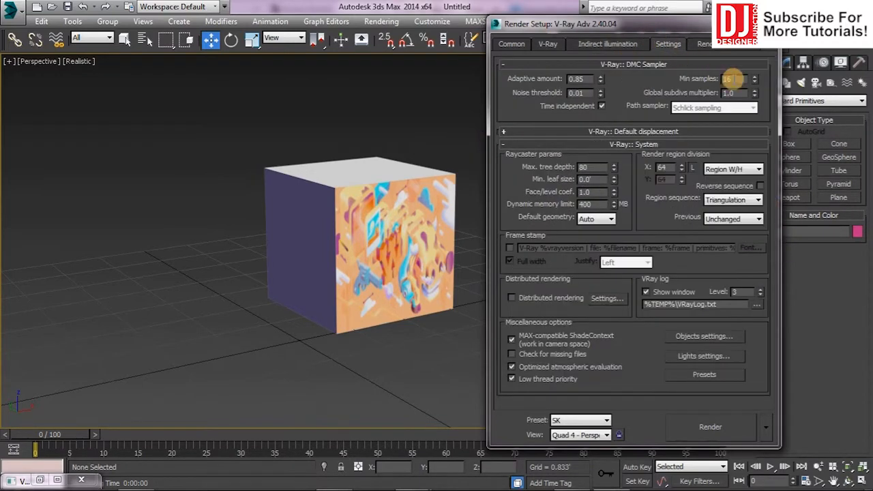
left_click(708, 43)
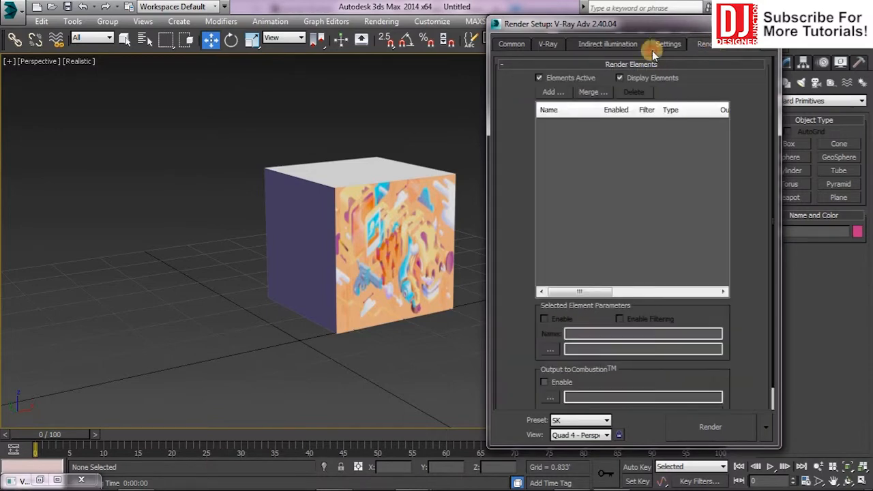
left_click(504, 46)
- Close the render setup and create a VRayPlane on the ground beside the box
middle_click_drag(382, 174, 284, 222, "alt")
left_click(398, 195)
key("z")
scroll(279, 209, "down", 4)
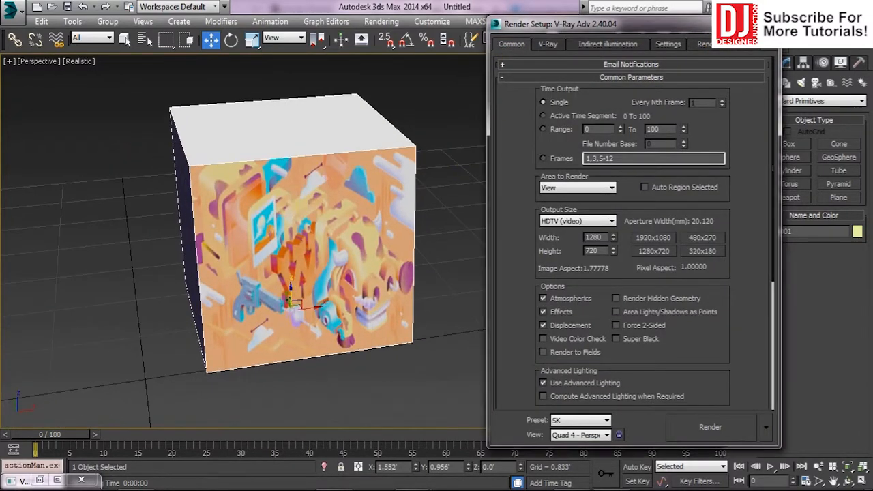
left_click(768, 23)
left_click(444, 300)
scroll(444, 301, "down", 3)
middle_click_drag(444, 300, 421, 287, "alt")
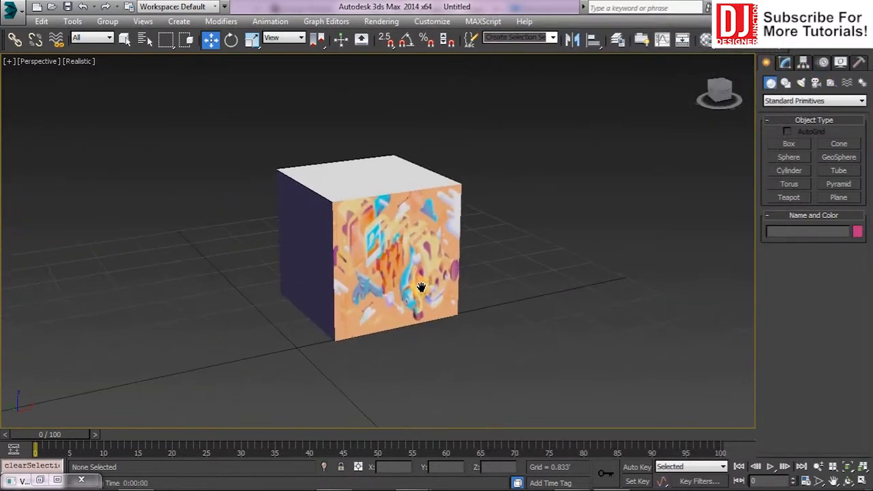
left_click(784, 103)
left_click(782, 221)
left_click(789, 157)
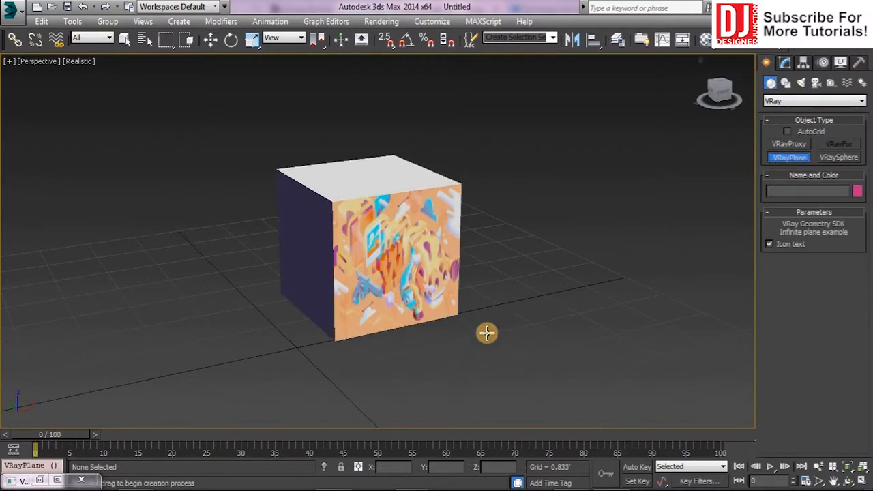
left_click(487, 332)
right_click(487, 332)
- Move the VRayPlane to X 0 and Y 0 in absolute world coordinates
left_click(707, 41)
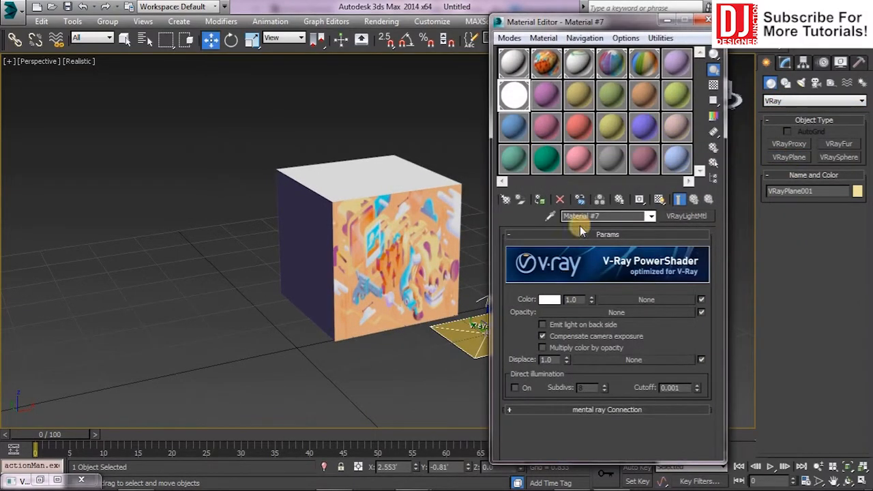
left_click(706, 18)
middle_click_drag(501, 255, 500, 267, "alt")
key("F12")
right_click(576, 115)
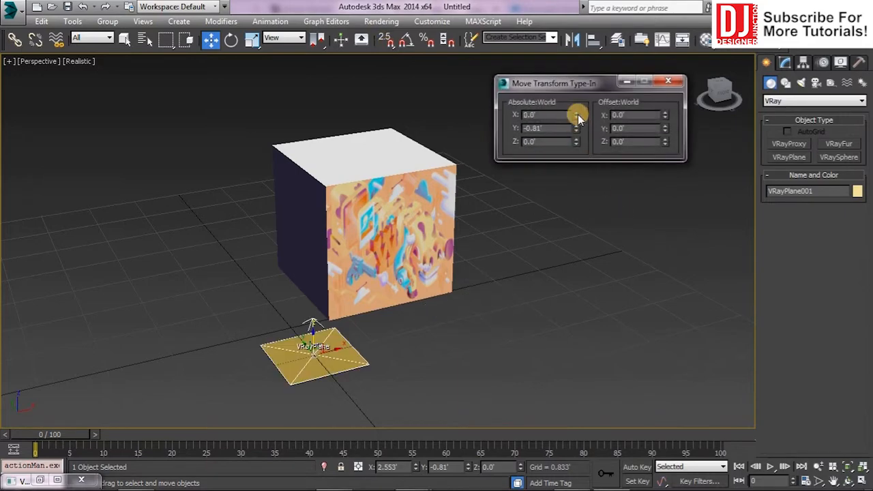
right_click(576, 128)
left_click(668, 82)
- Use Material #19 for the VRayPlane and choose a Bitmap as its diffuse map
scroll(289, 338, "up", 5)
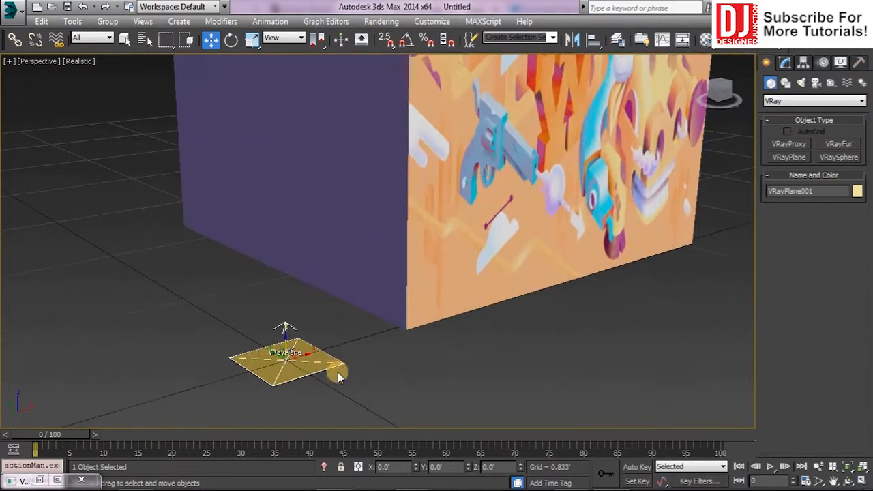
scroll(335, 373, "down", 3)
middle_click_drag(351, 289, 357, 309, "alt")
left_click(703, 40)
left_click(513, 158)
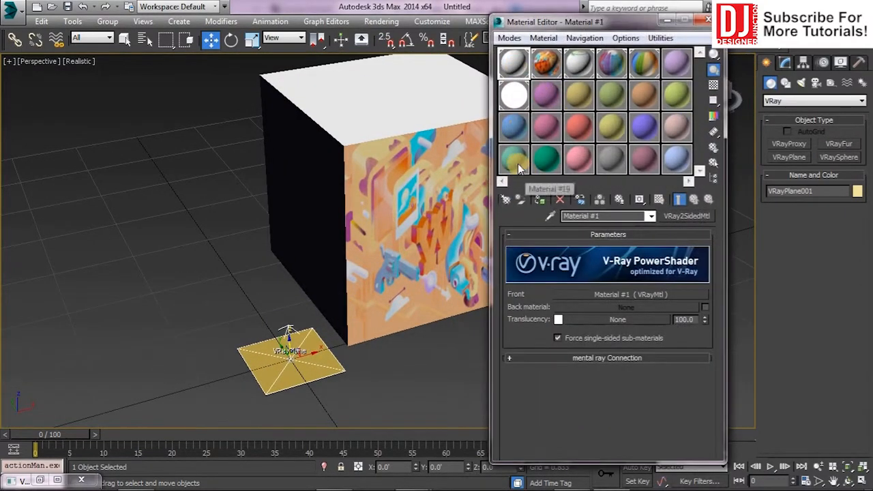
left_click(604, 301)
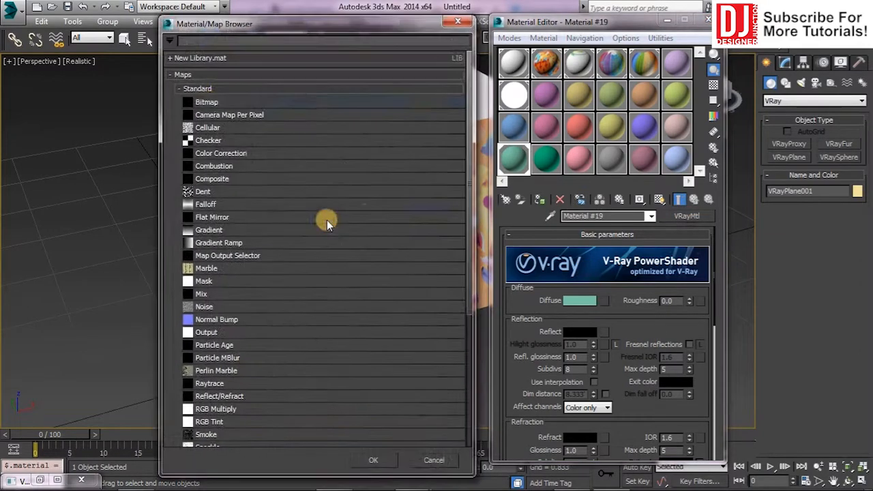
double_click(217, 102)
- Load the Pretty-Seamless carpet image from the fabric folder in REFERENCE\Texture, and show the map in the viewport
left_click(197, 53)
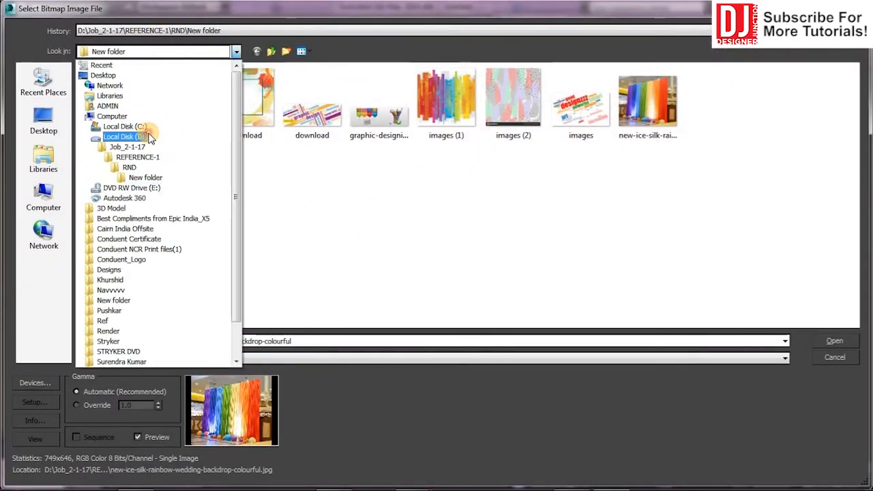
left_click(127, 144)
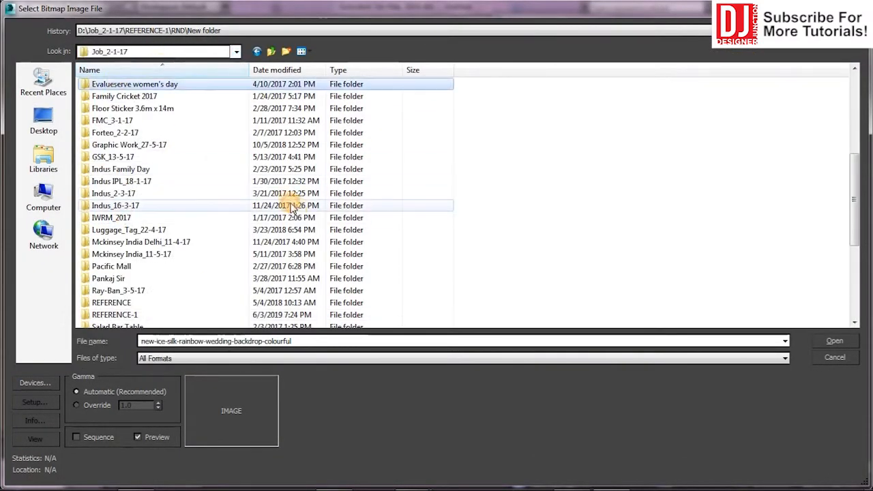
double_click(297, 302)
key("r")
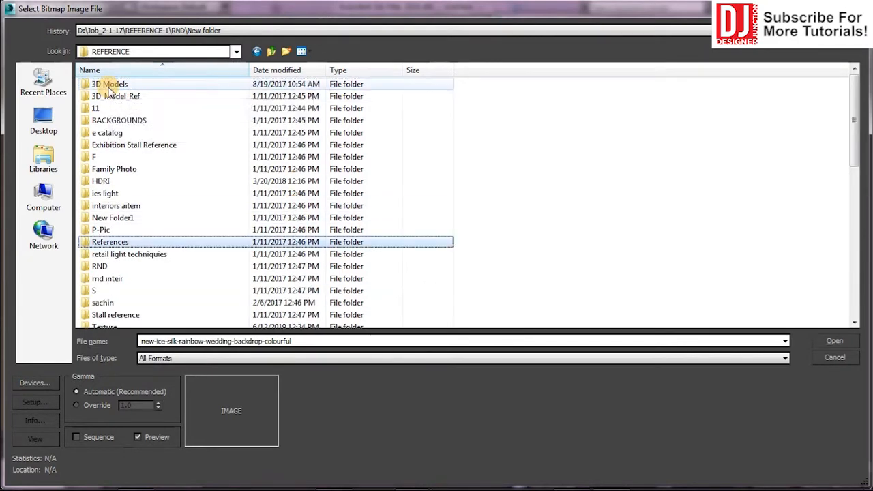
key("t")
double_click(108, 87)
key("f")
key("f")
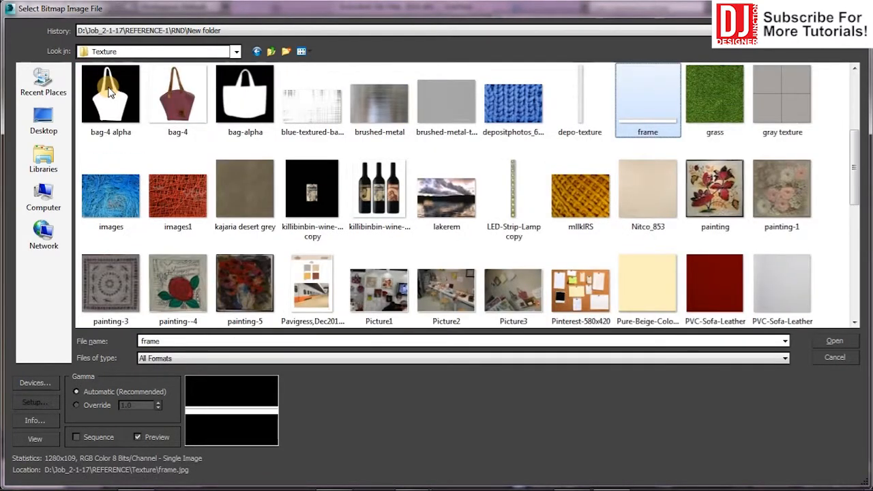
key("Return")
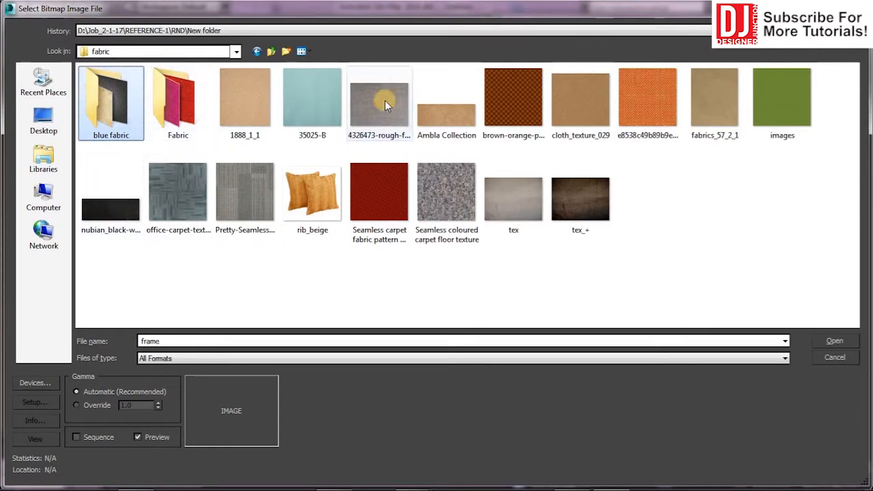
double_click(244, 192)
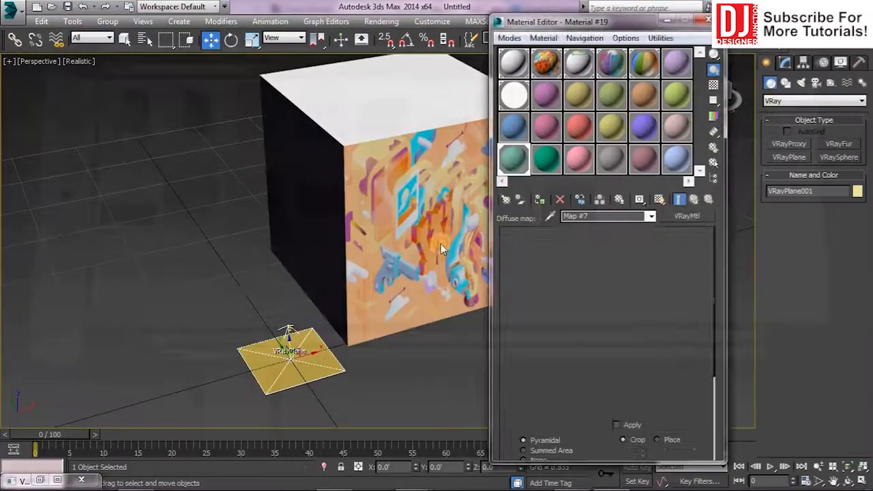
left_click(658, 202)
left_click(706, 21)
- Start a test render of the perspective view with the box on the carpet floor, and stop it
middle_click_drag(560, 328, 539, 334, "alt")
left_click(539, 335)
key("shift+q")
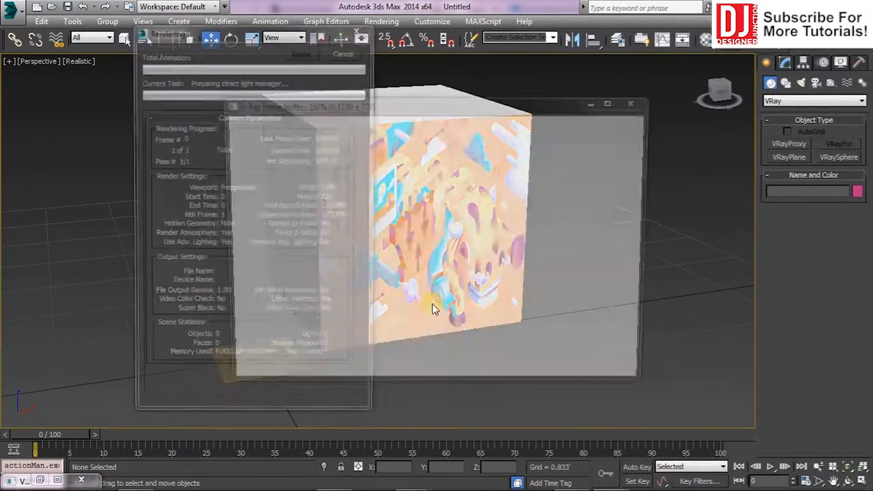
left_click(359, 28)
- Turn off the GI environment (skylight) override in the V-Ray render settings
left_click(728, 39)
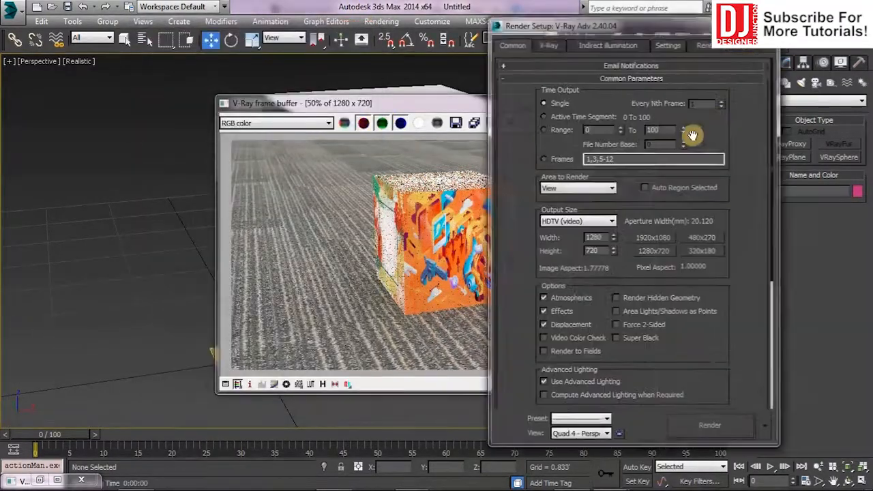
left_click(547, 44)
left_click(567, 239)
left_click(769, 24)
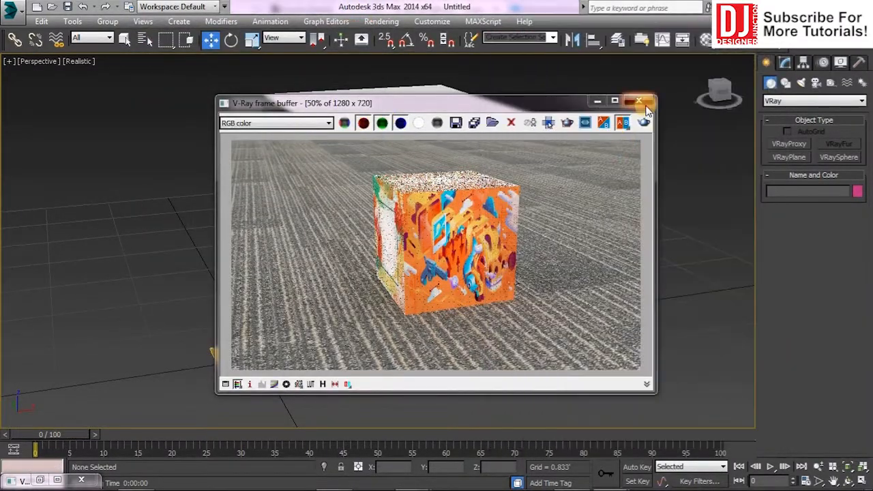
- Re-render the perspective view without the skylight, and render it again from the colourful striped side of the box
left_click(643, 102)
key("shift+q")
left_click(359, 28)
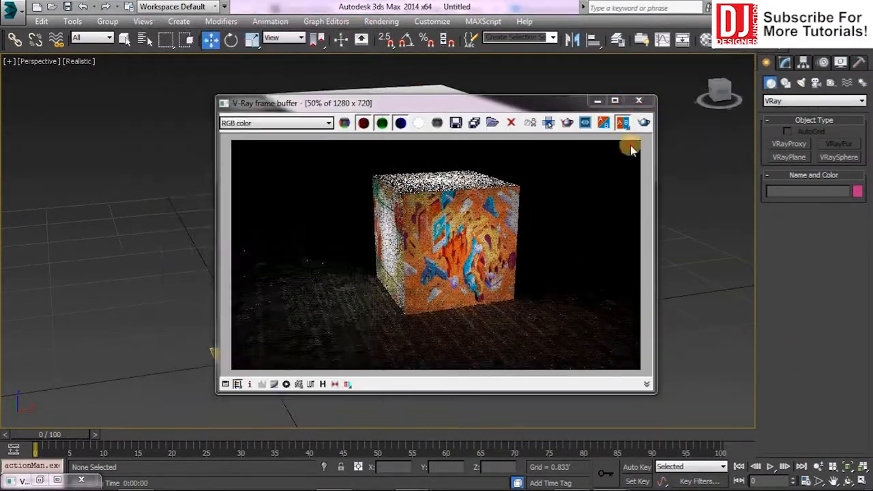
left_click(639, 100)
key("shift+q")
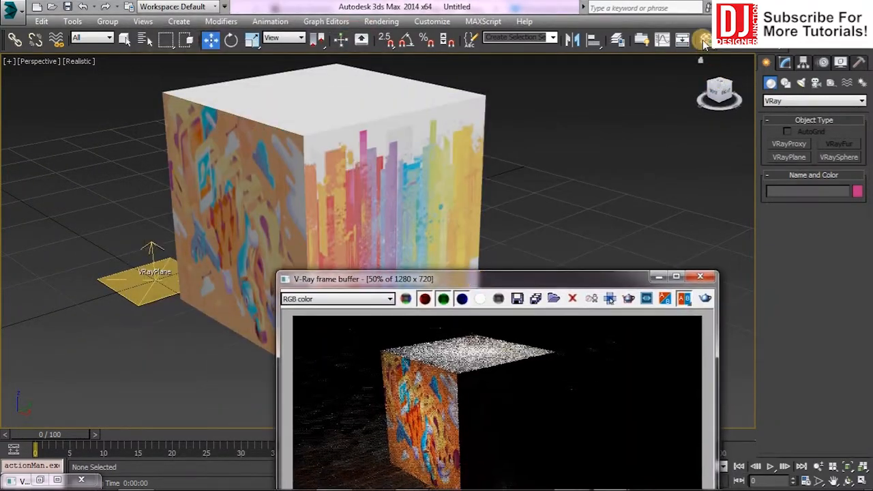
- Convert Material #4 to a VRay2SidedMtl, keeping the existing material as its front, and set the translucency colour to white
left_click(703, 39)
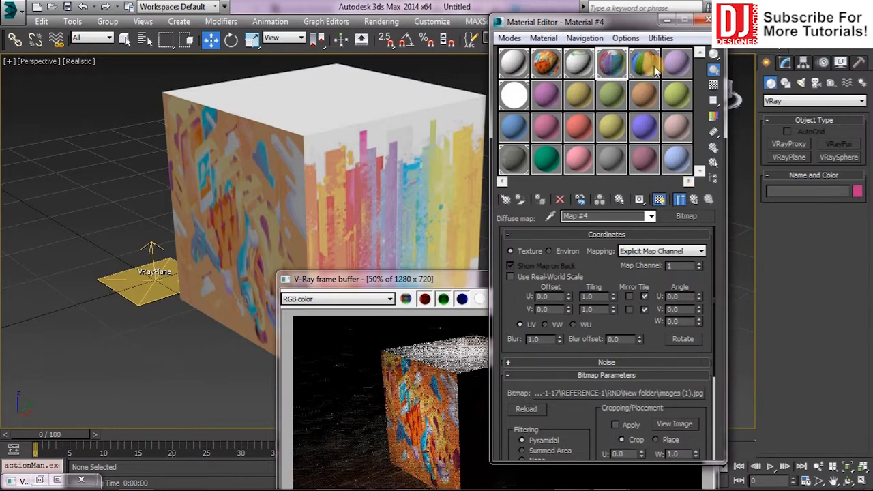
left_click(694, 199)
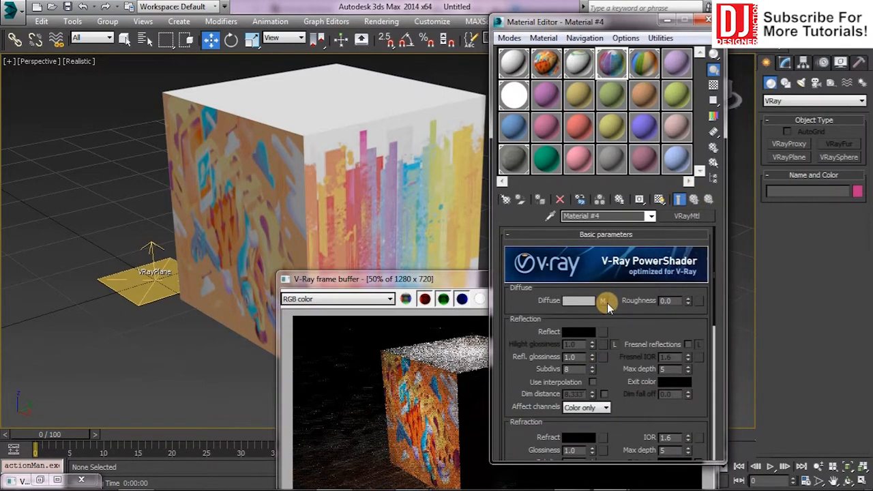
right_click(605, 302)
left_click(527, 217)
left_click(672, 216)
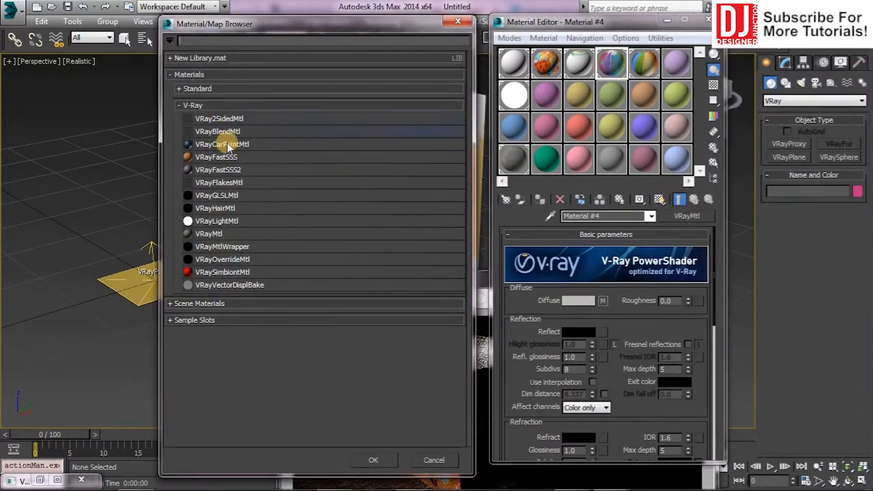
double_click(218, 120)
left_click(582, 270)
left_click(556, 319)
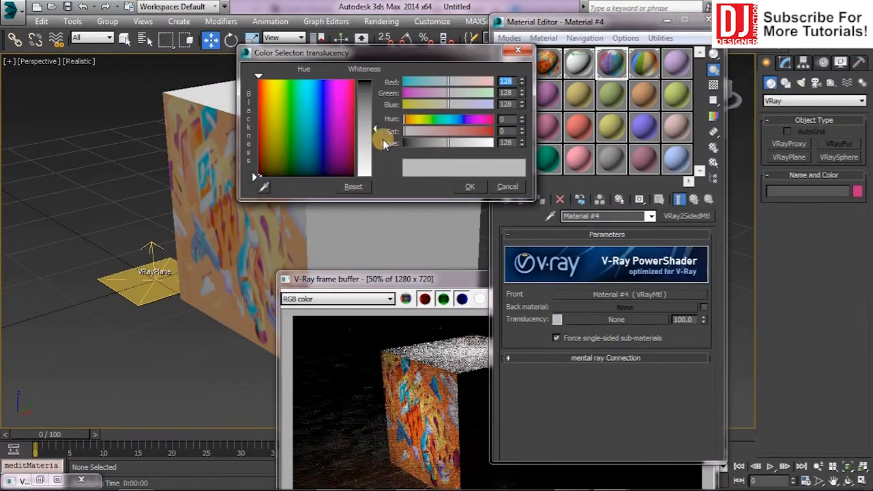
left_click_drag(374, 133, 374, 176)
left_click(464, 189)
- Convert Material #5 to a VRay2SidedMtl with the old material kept as the front and a white translucency colour
left_click(643, 61)
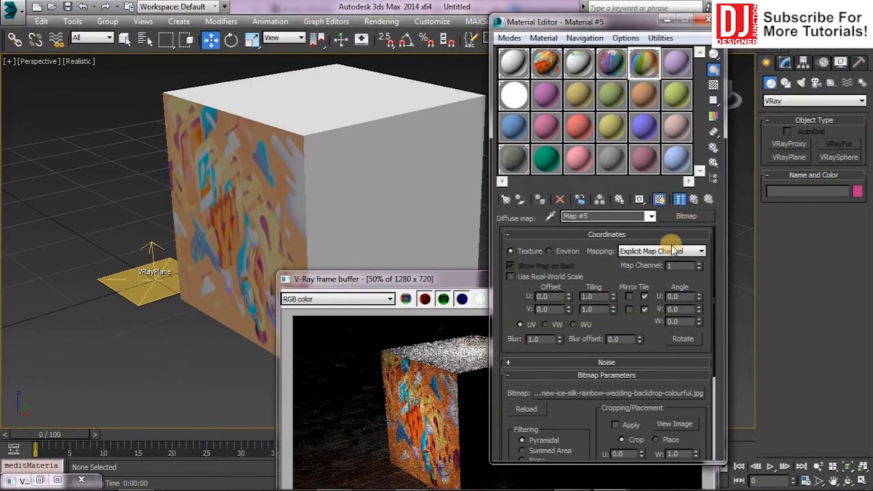
left_click(690, 203)
left_click(686, 216)
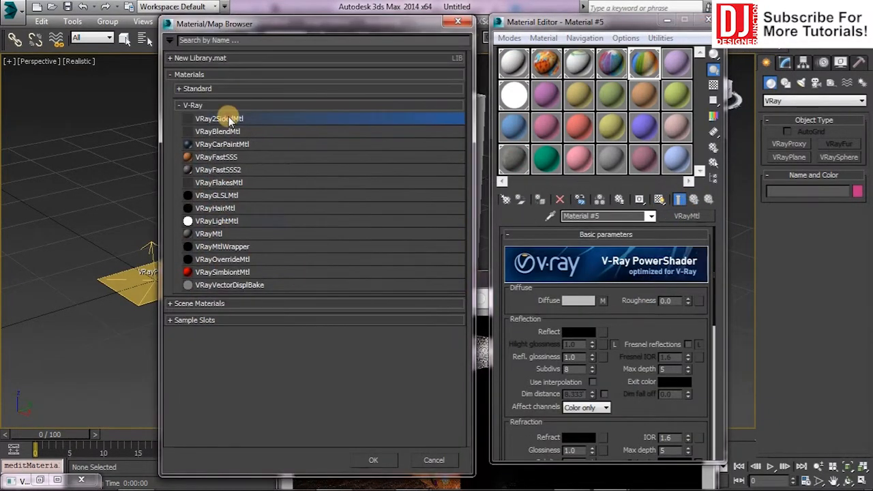
double_click(229, 121)
left_click(583, 274)
left_click(558, 320)
left_click(366, 176)
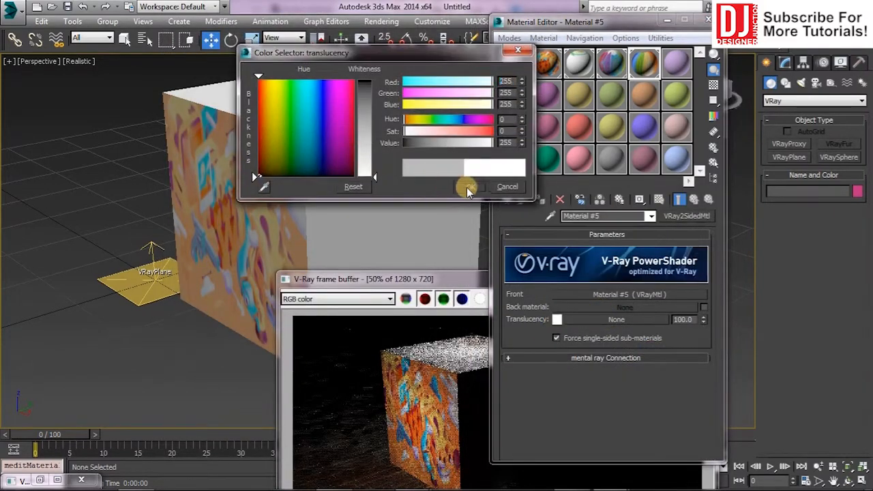
left_click(469, 189)
- Render the perspective view showing the painted and striped sides of the box, and close the frame buffer
key("m")
middle_click_drag(395, 236, 494, 232, "alt")
key("shift+q")
left_click_drag(462, 280, 353, 93)
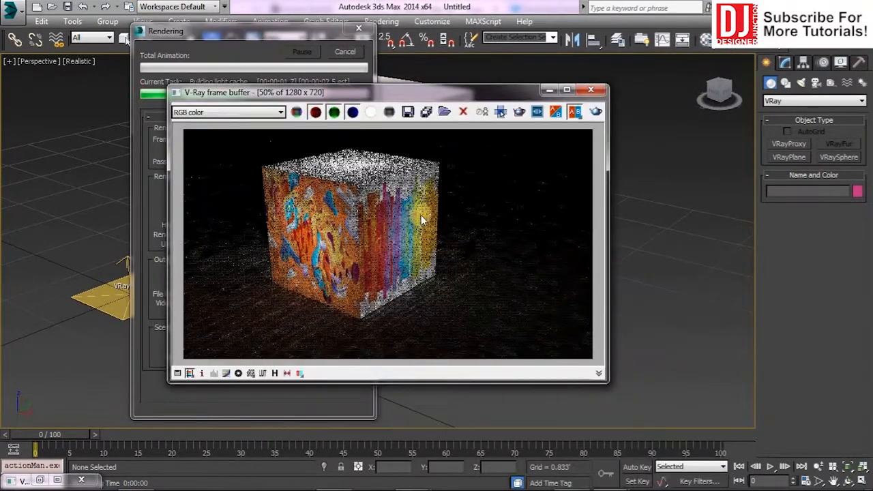
left_click(591, 90)
- Show the front sub-materials' diffuse maps of Material #5 and Material #4 in the viewport
key("m")
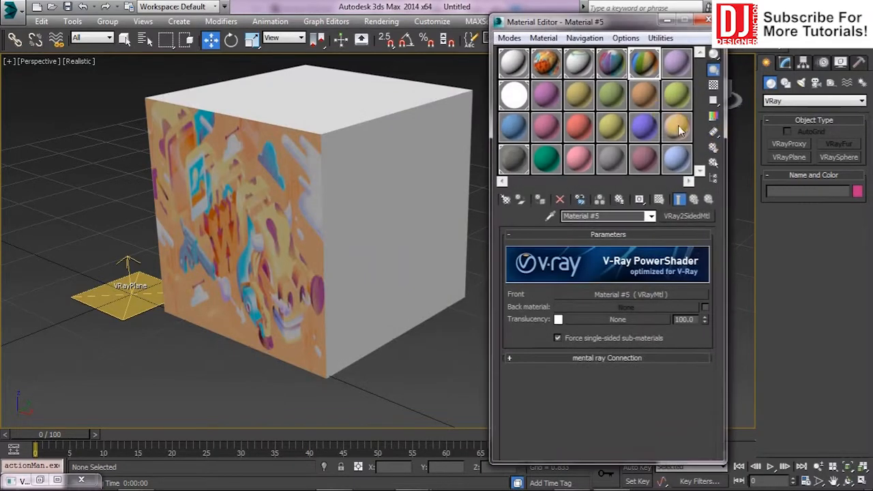
left_click(617, 295)
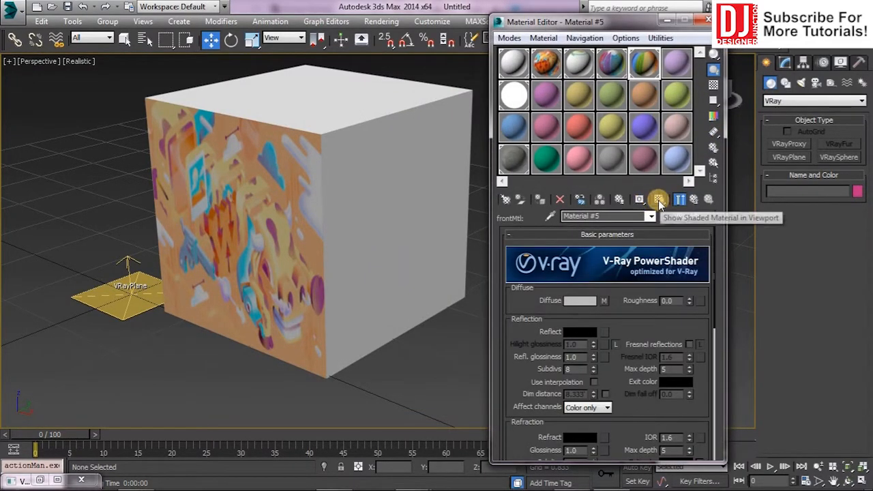
left_click(604, 300)
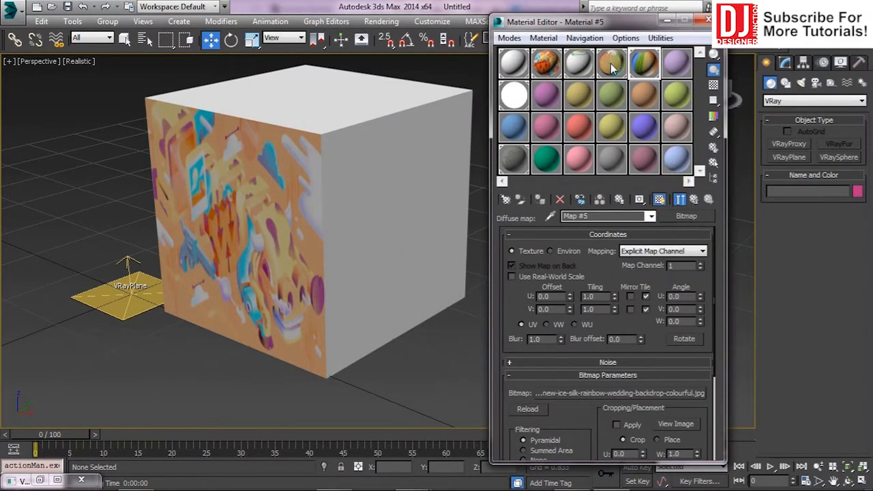
left_click(612, 66)
left_click(616, 288)
left_click(604, 314)
left_click(656, 199)
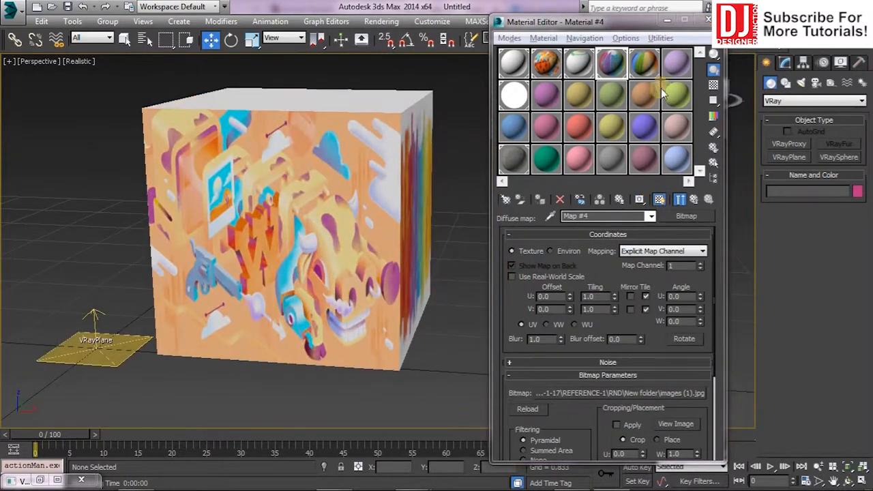
- Render the perspective view from the opposite corner of the box
key("m")
scroll(455, 240, "down", 3)
middle_click_drag(455, 241, 417, 258, "alt")
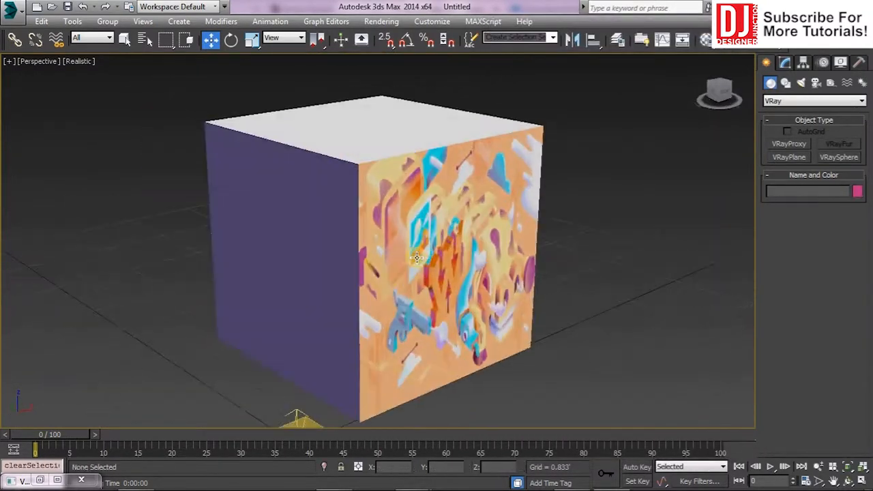
key("shift+q")
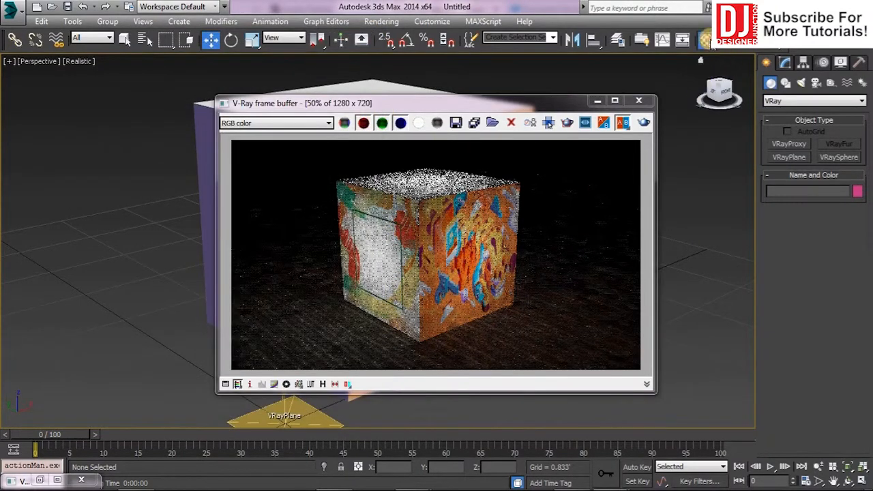
- Try a U and V tiling of 0.5 on the carpet map and re-render the view
key("m")
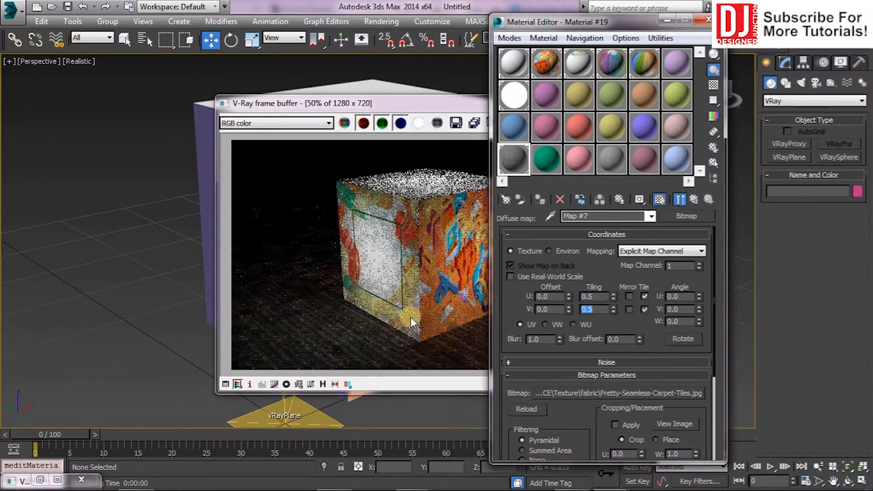
left_click(431, 321)
left_click(643, 123)
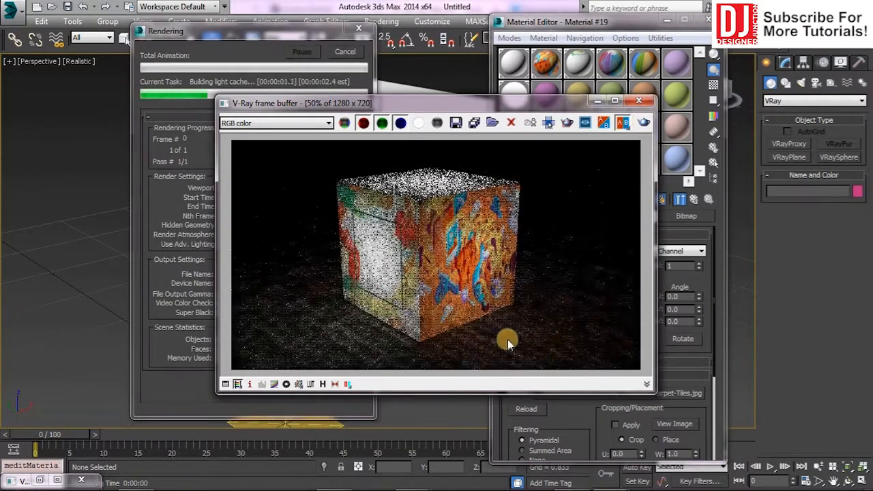
left_click(359, 30)
- Set the carpet map's U and V tiling to 3.0 and re-render the view
left_click(531, 27)
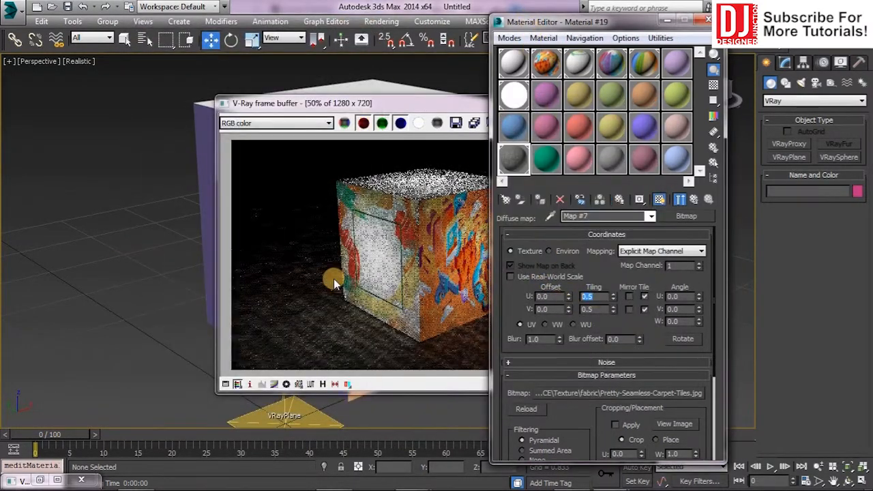
left_click(359, 296)
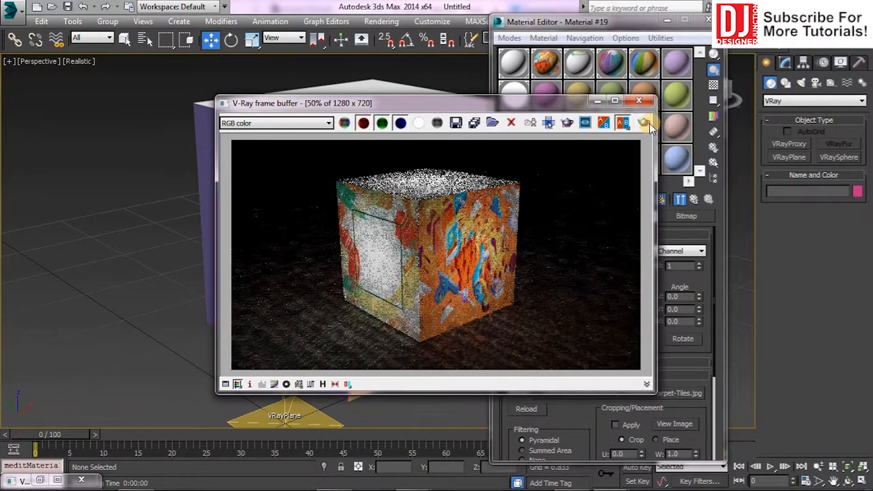
left_click(643, 123)
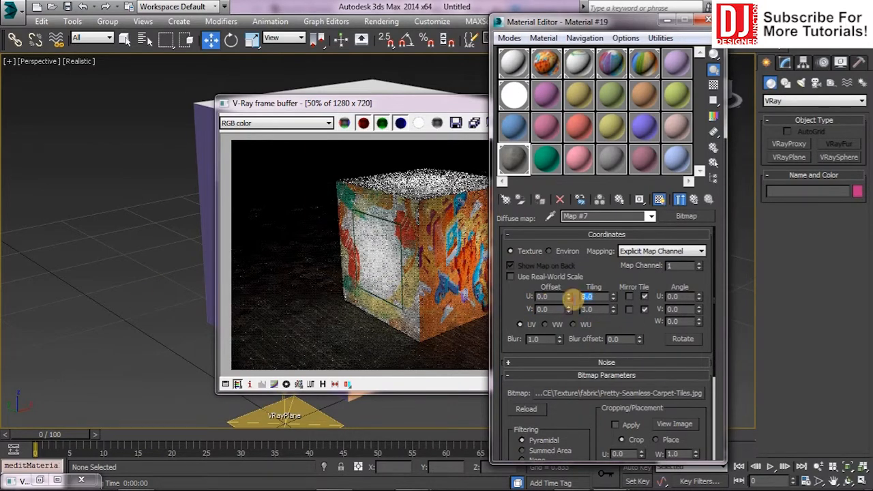
- Set the VRayLightMtl's intensity multiplier to 20 and re-render the view
left_click(518, 99)
type("20")
left_click(324, 257)
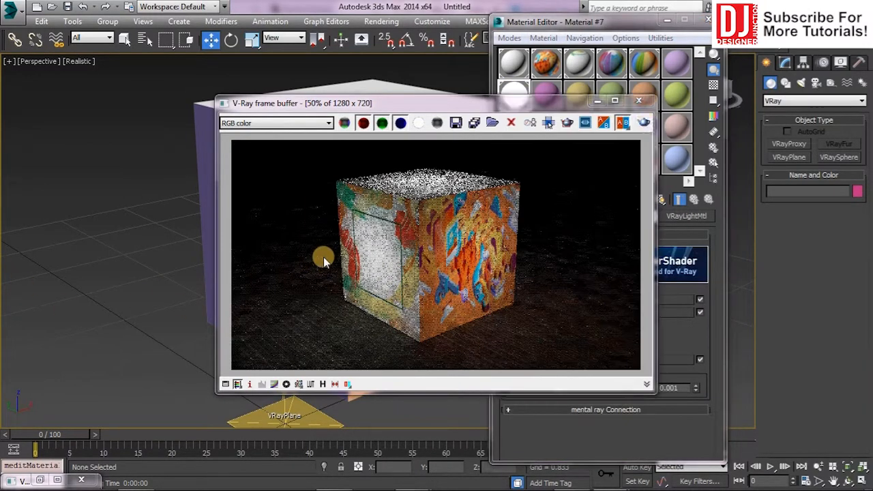
left_click(644, 123)
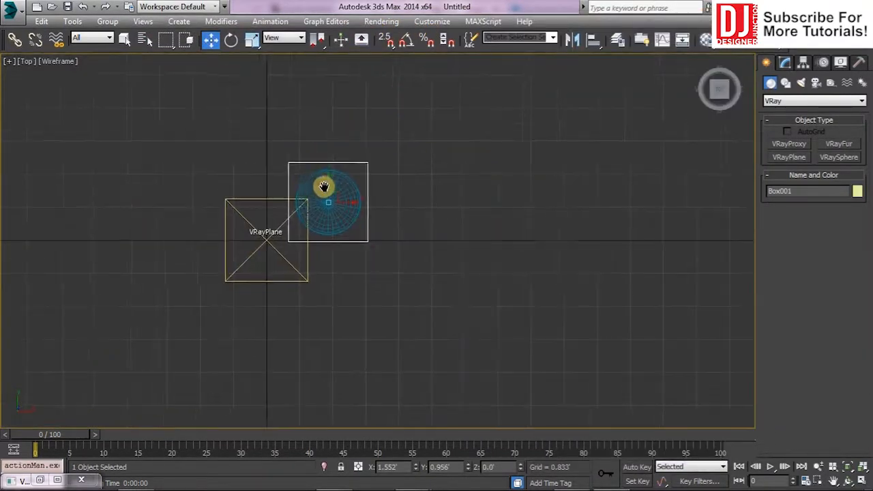
- Scale the inner sphere down slightly in the top view and render the perspective view
middle_click_drag(324, 187, 333, 232)
scroll(328, 225, "up", 3)
left_click(286, 219)
left_click(290, 220)
left_click(376, 262, "ctrl")
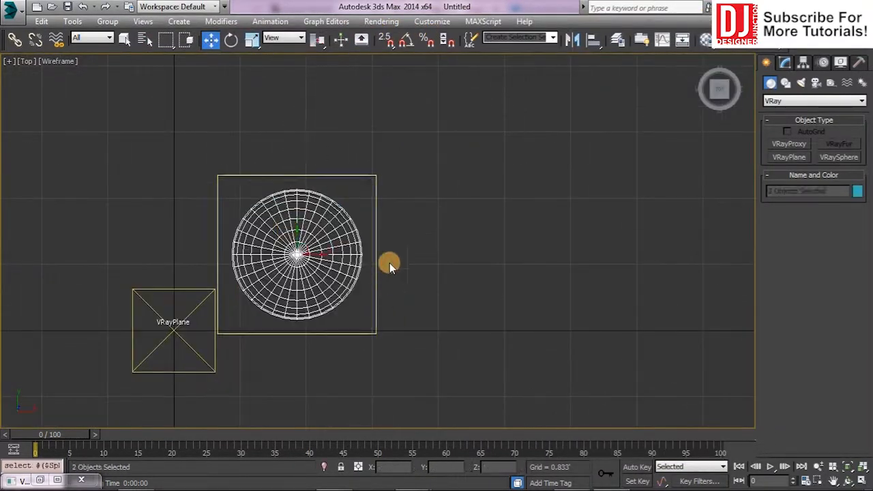
left_click(290, 254)
key("r")
left_click(376, 266, "ctrl")
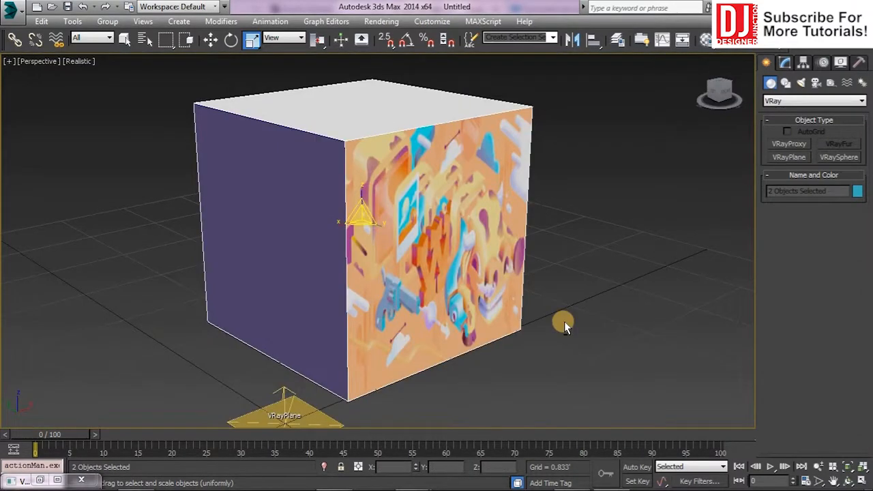
key("shift+q")
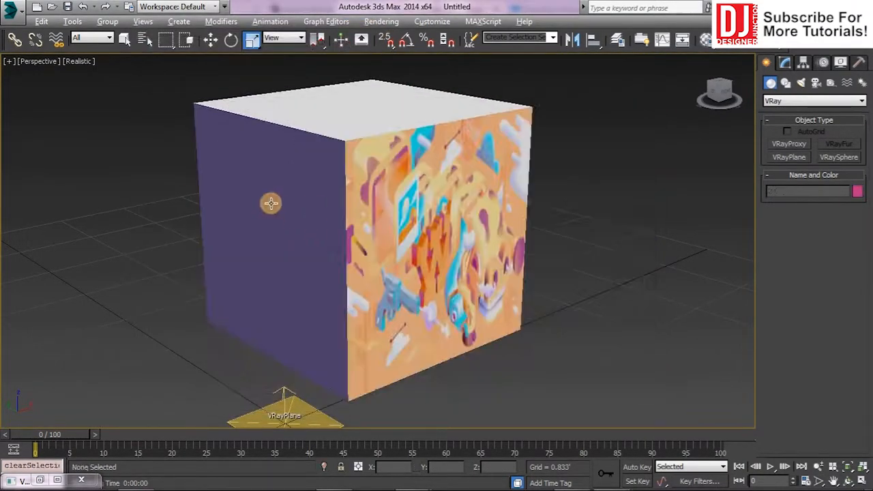
- Select the box and its inner sphere in the top view and group them as Group001
key("t")
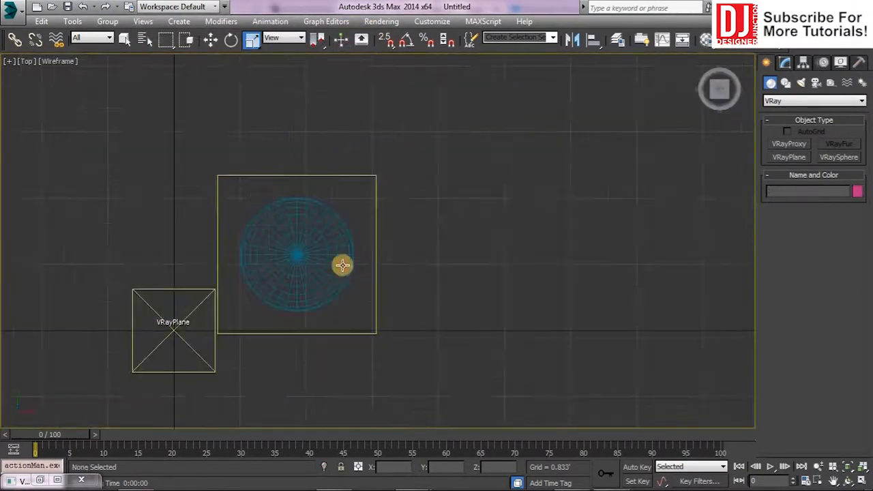
left_click_drag(444, 263, 445, 263)
left_click(107, 21)
left_click(118, 34)
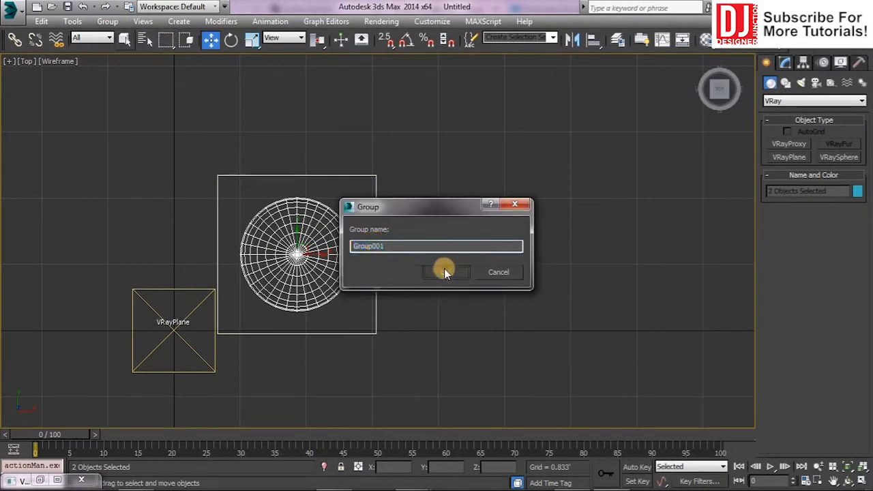
left_click(443, 269)
- Turn on angle snap at 5 degrees and rotate the group 45 degrees about the Z axis in the top view
left_click_drag(319, 250, 323, 212)
key("ctrl+z")
left_click(402, 41)
right_click(403, 41)
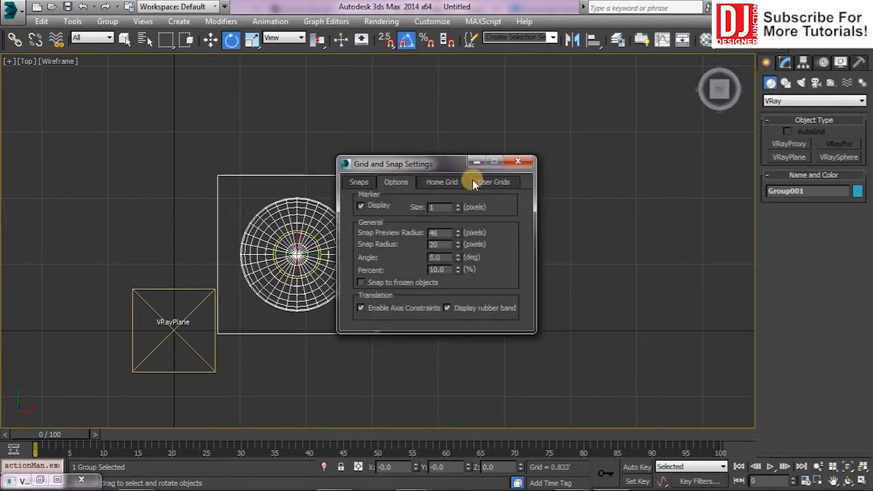
left_click(518, 161)
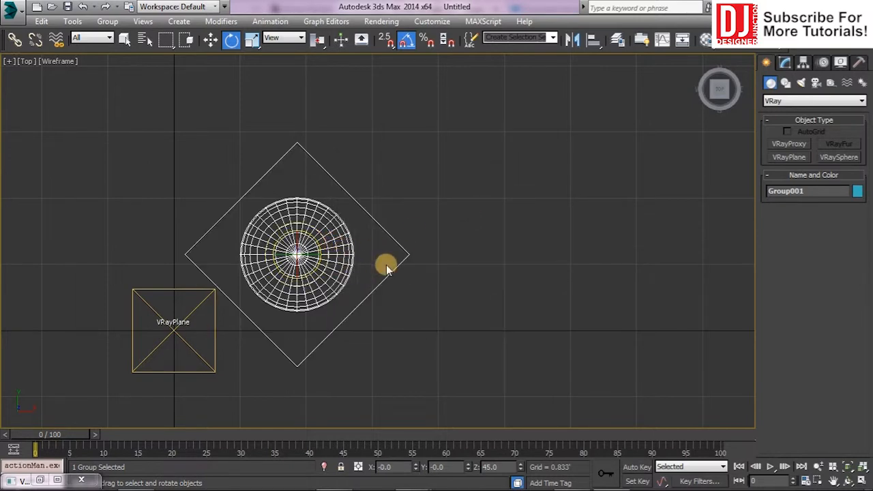
- Clone the rotated group along the X axis into four copies, corner to corner in a row
key("w")
scroll(312, 263, "up", 4)
mouse_move(290, 251)
left_mouse_down("shift")
mouse_move(609, 290)
mouse_move(602, 293)
left_mouse_up("shift")
key("Return")
scroll(480, 275, "down", 6)
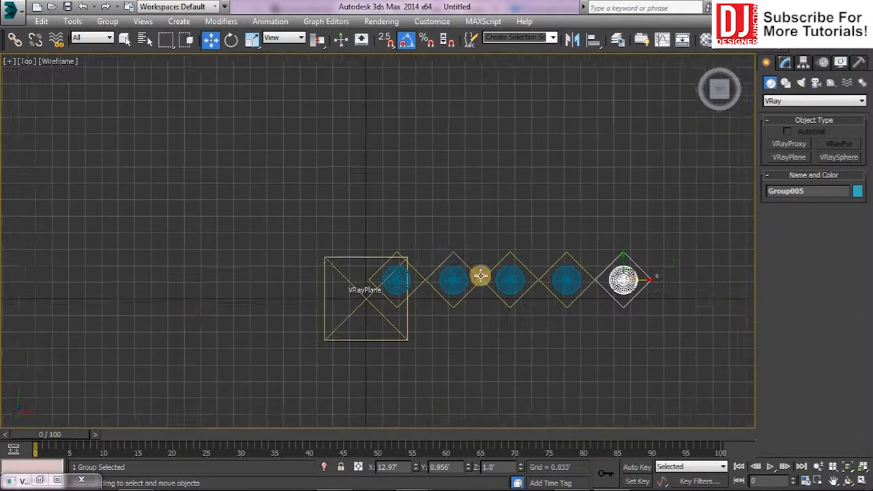
- Delete the two groups at the far end of the row, keeping three
scroll(471, 273, "up", 3)
middle_click_drag(442, 264, 285, 214)
left_click_drag(585, 201, 652, 301)
key("Delete")
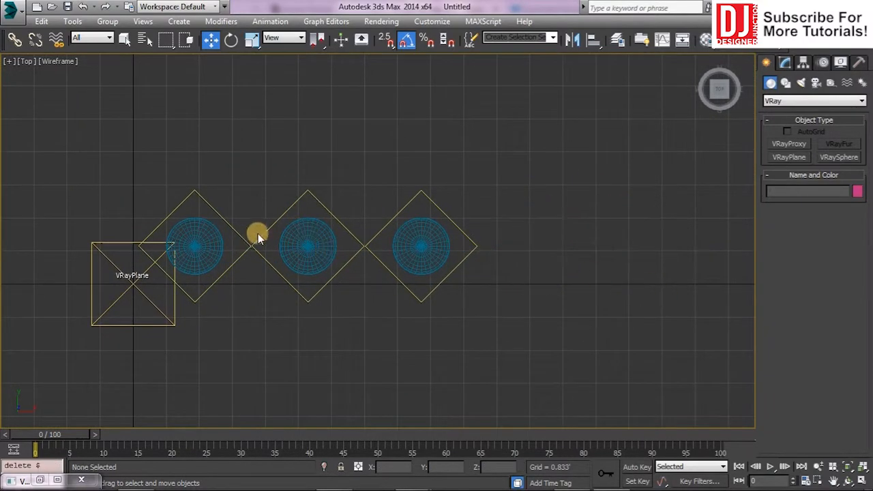
- Copy two of the groups half a spacing along the row and raise them in the front view onto the lower boxes
left_click_drag(268, 249, 325, 255, "shift")
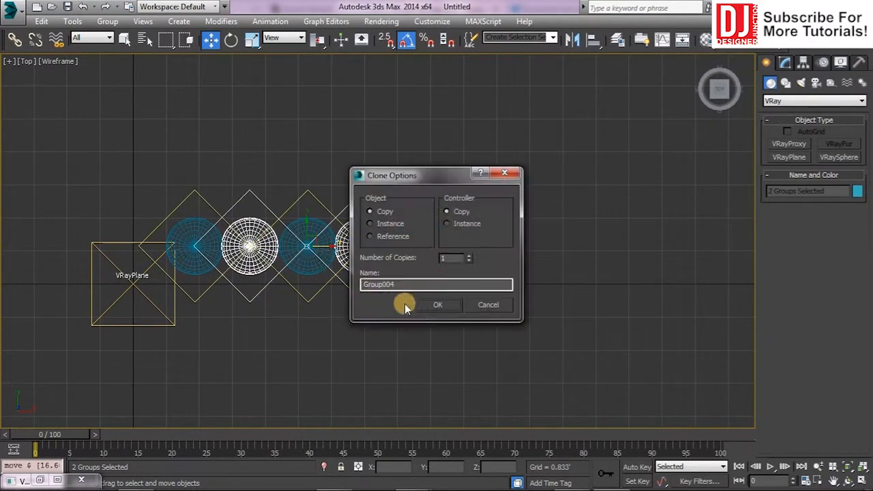
left_click(437, 304)
key("f")
scroll(647, 267, "up", 3)
middle_click_drag(647, 267, 411, 261)
left_click_drag(378, 227, 403, 65)
middle_click_drag(391, 77, 391, 241)
left_click_drag(377, 223, 392, 150)
middle_click_drag(396, 253, 398, 234)
scroll(392, 212, "up", 3)
left_click_drag(368, 70, 384, 87)
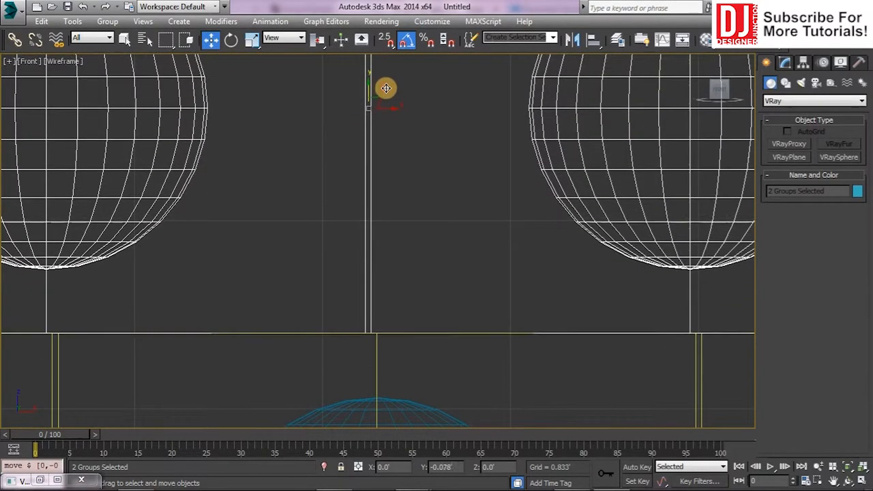
- Align the two upper groups midway between the lower row's boxes, checking them in the top and front views
scroll(392, 216, "down", 5)
key("alt+w")
left_click(169, 151)
key("alt+w")
key("z")
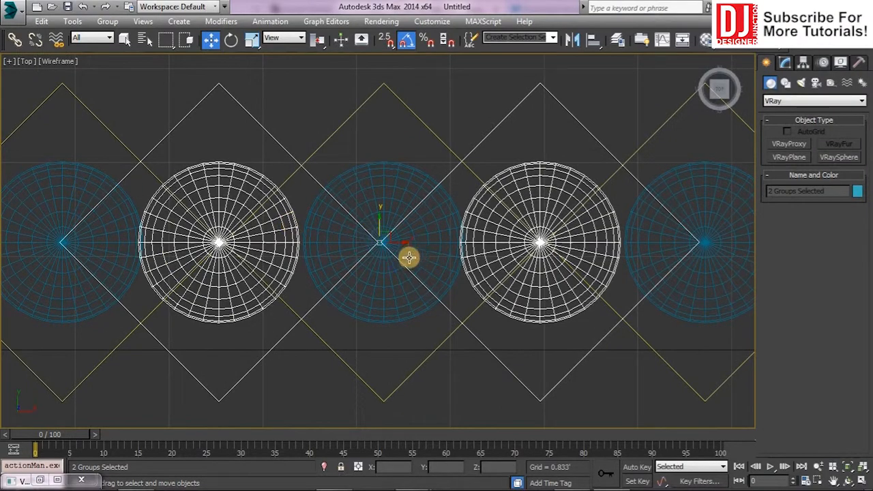
scroll(312, 185, "up", 5)
scroll(390, 211, "down", 5)
key("alt+w")
left_click(599, 150)
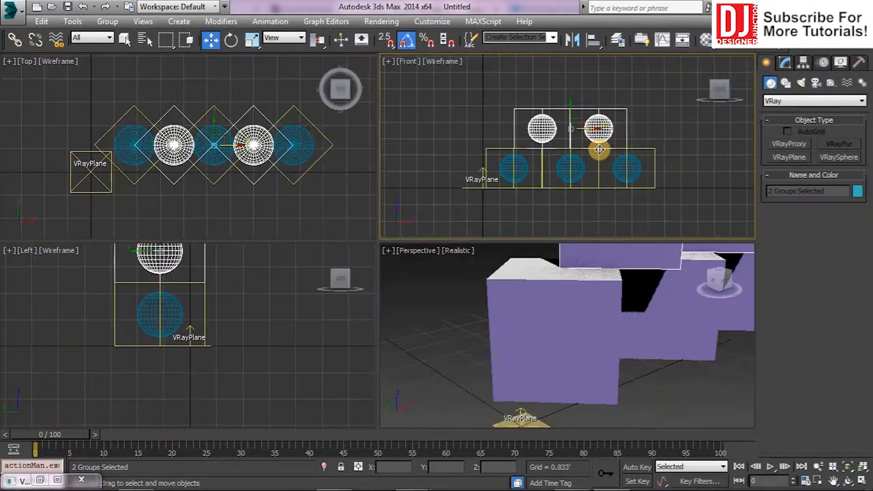
- Copy one second-row group straight up in the front view so it rests on top of the second row
key("alt+w")
left_click(280, 143)
left_click(326, 189)
left_click_drag(325, 189, 326, 134, "shift")
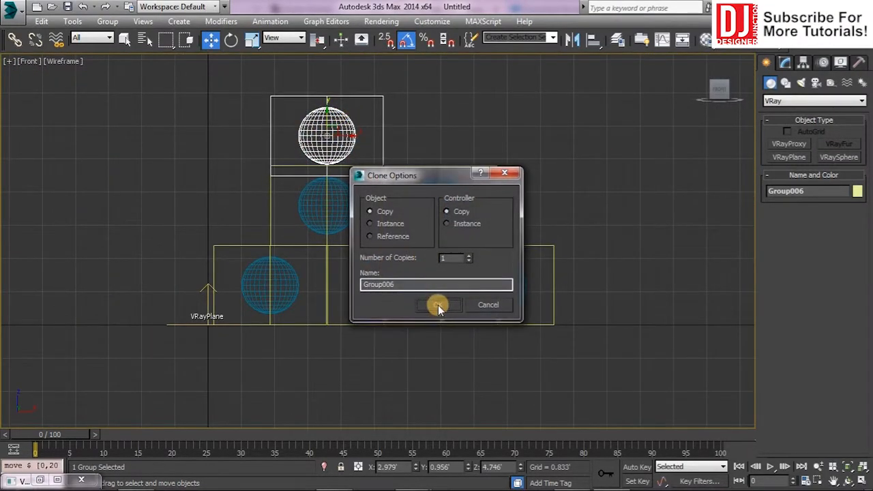
left_click(438, 305)
key("z")
scroll(385, 191, "down", 3)
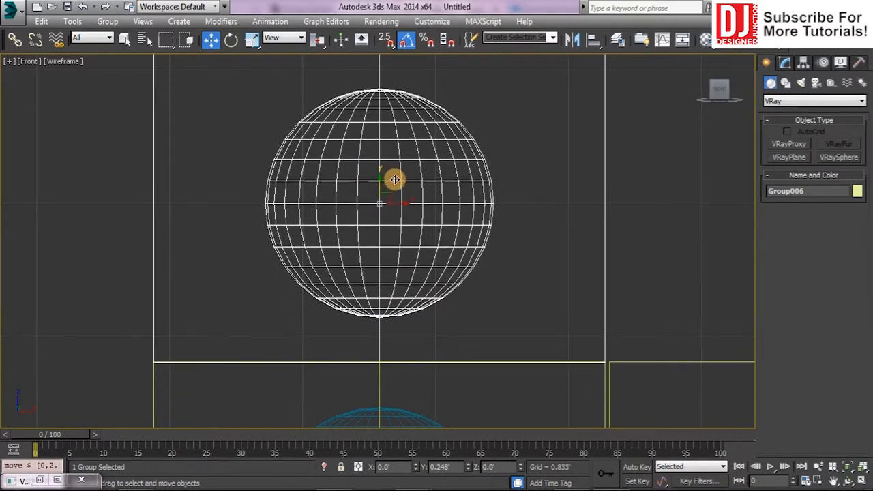
- Move the top group along X in the top view until it is centred between the two second-row boxes, and check it in the front view
key("t")
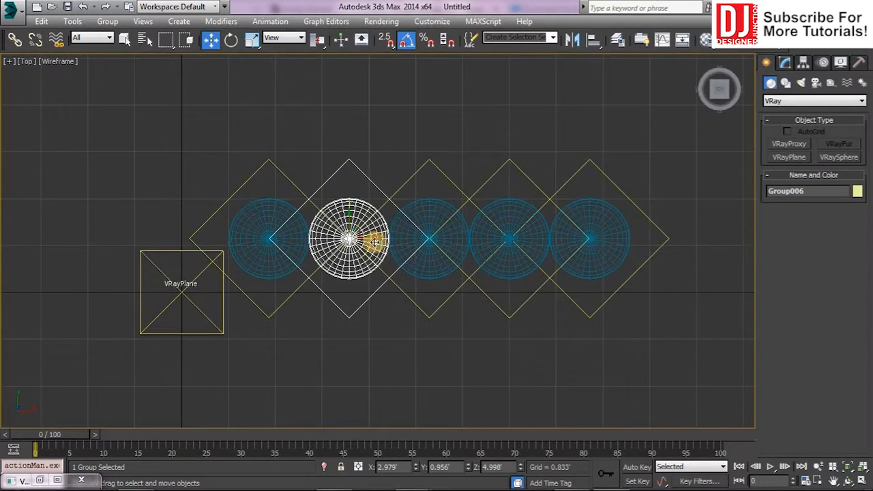
scroll(386, 247, "up", 6)
left_click_drag(437, 255, 434, 251)
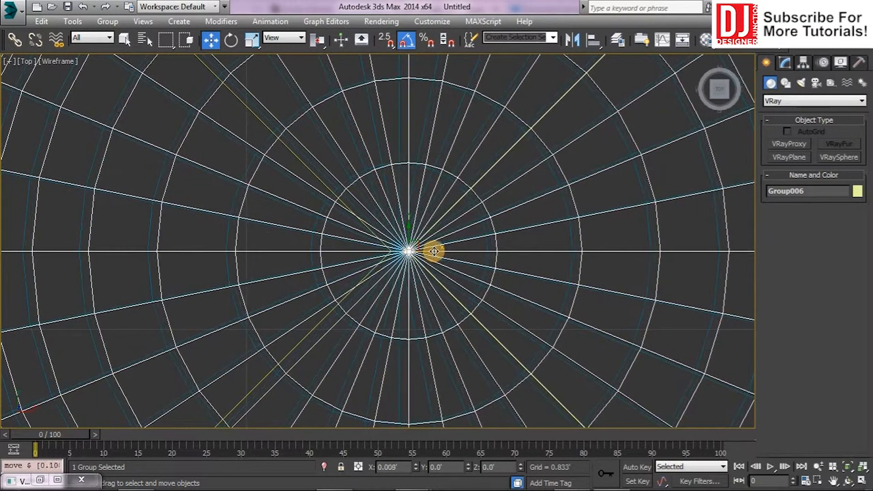
key("z")
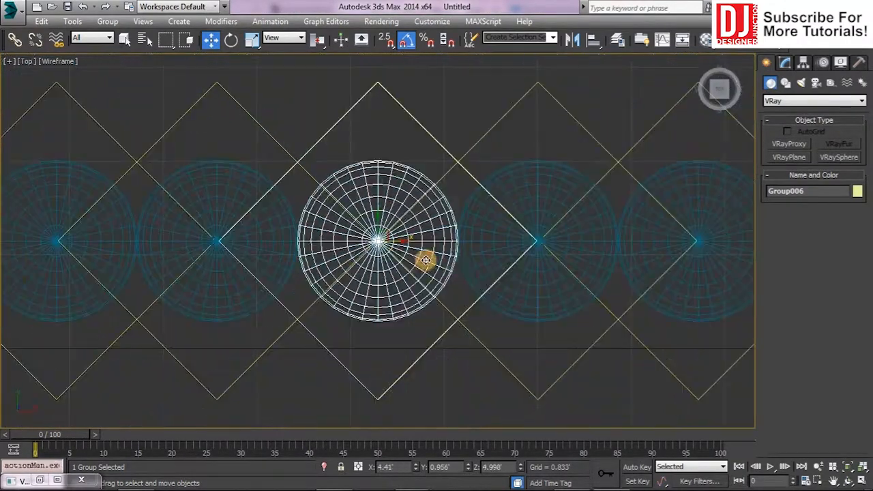
scroll(380, 255, "up", 8)
scroll(492, 193, "up", 3)
left_click_drag(463, 196, 418, 204)
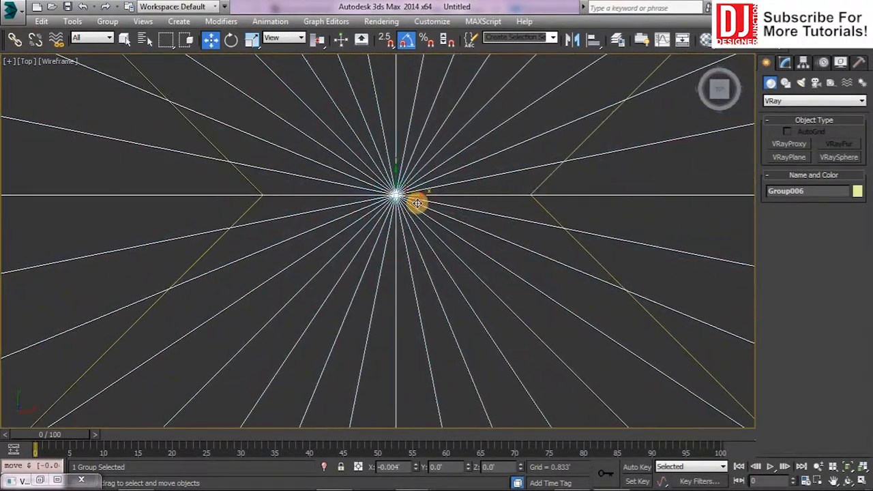
scroll(418, 203, "down", 6)
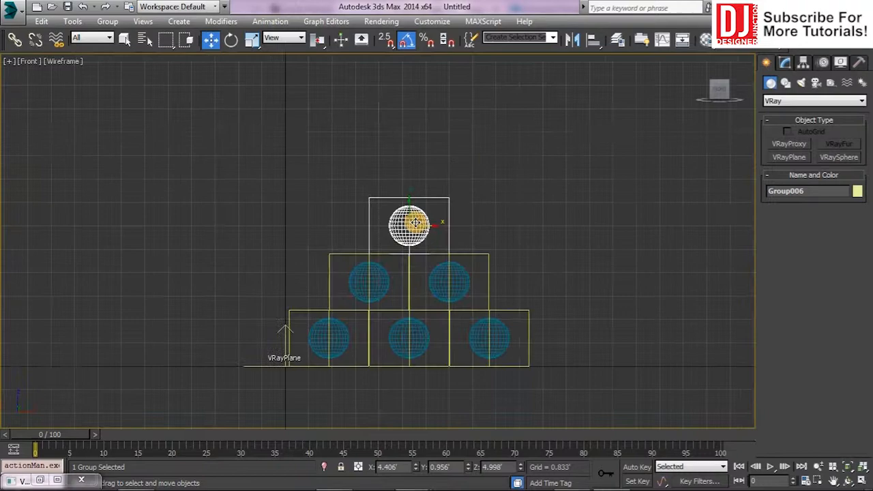
key("z")
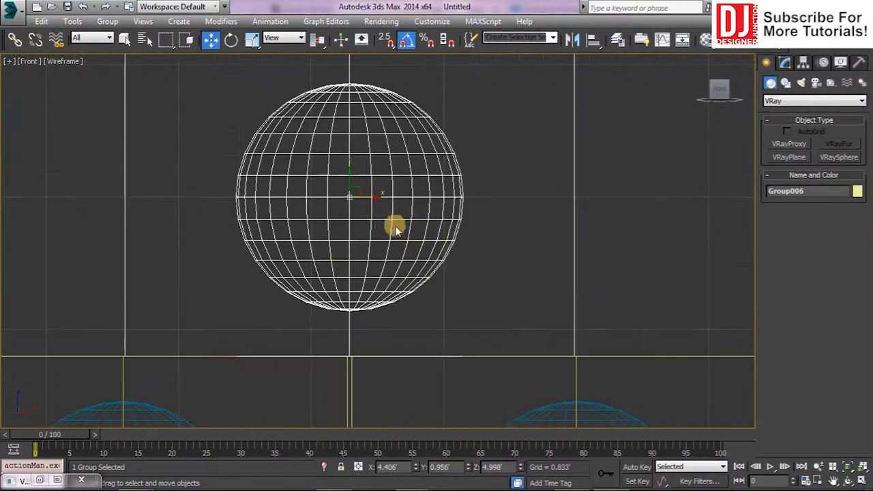
scroll(395, 226, "down", 5)
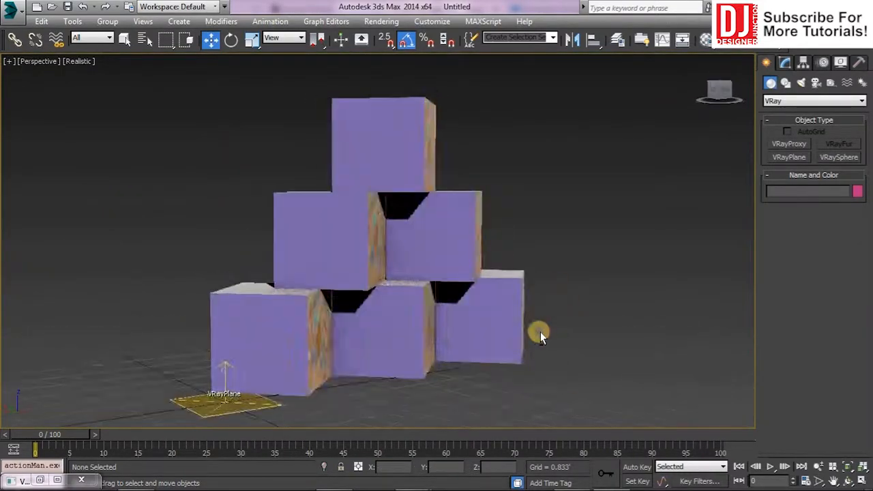
- Show the diffuse bitmap of the two-sided material's front Material #3 on the boxes in the viewport
middle_click_drag(541, 331, 607, 352, "alt")
left_click(708, 42)
middle_click_drag(446, 264, 380, 175, "alt")
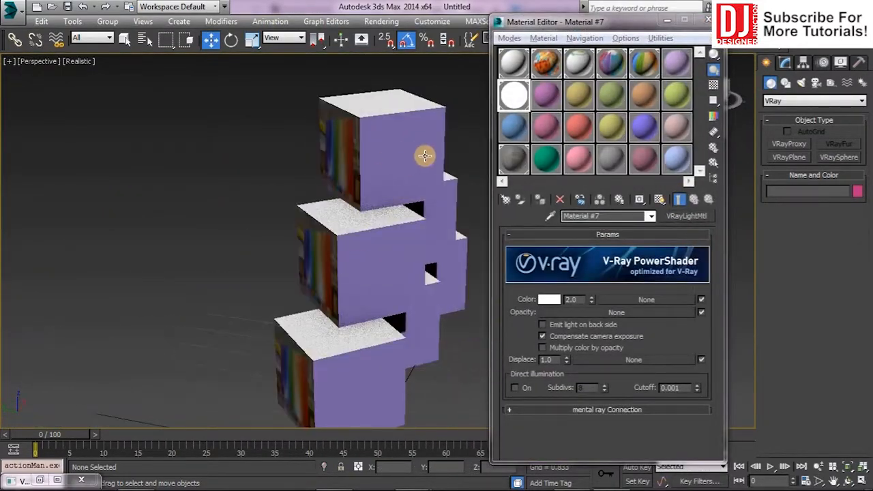
left_click(636, 70)
left_click(610, 68)
left_click(578, 67)
left_click(630, 294)
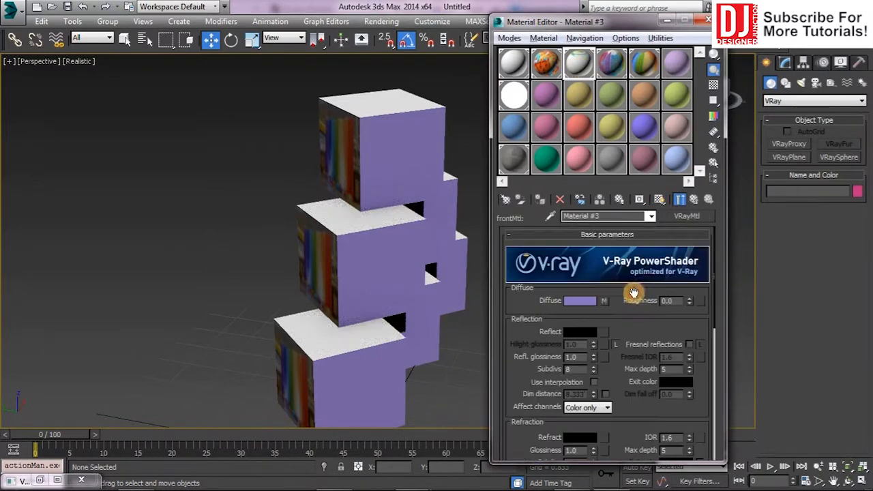
left_click(603, 302)
left_click(659, 200)
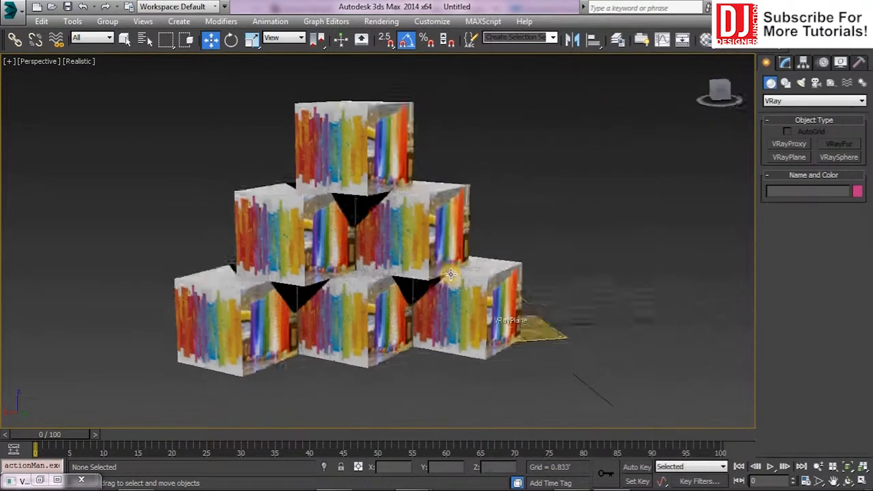
- Render the perspective view of the six-box pyramid and inspect the glowing boxes
middle_click_drag(450, 274, 494, 265, "alt")
key("shift+q")
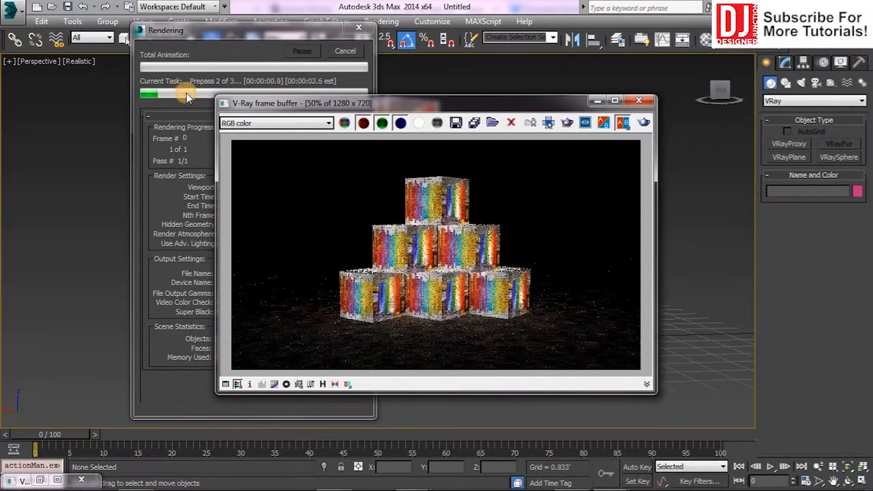
double_click(240, 104)
scroll(508, 348, "up", 1)
scroll(507, 344, "down", 1)
scroll(508, 344, "up", 1)
scroll(508, 344, "down", 1)
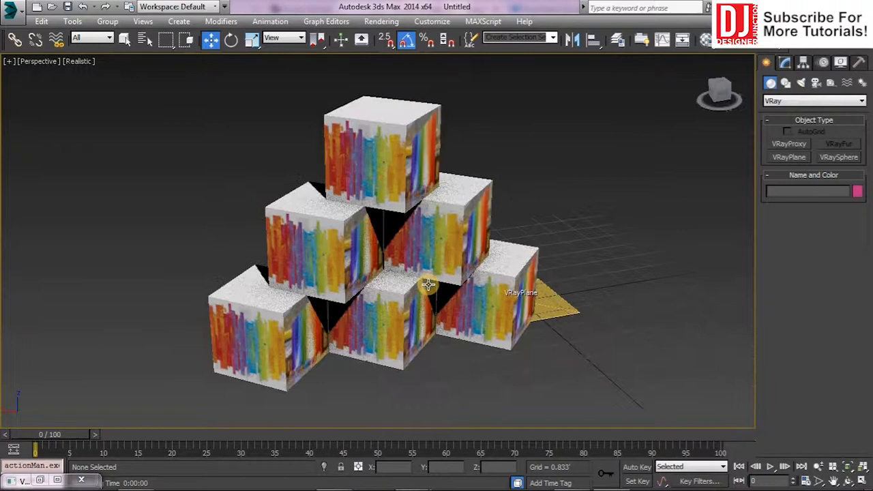
- Select the three groups along the pyramid's left slope and copy them one box spacing along negative X in the front view
middle_click_drag(428, 284, 303, 247, "alt")
key("f")
key("z")
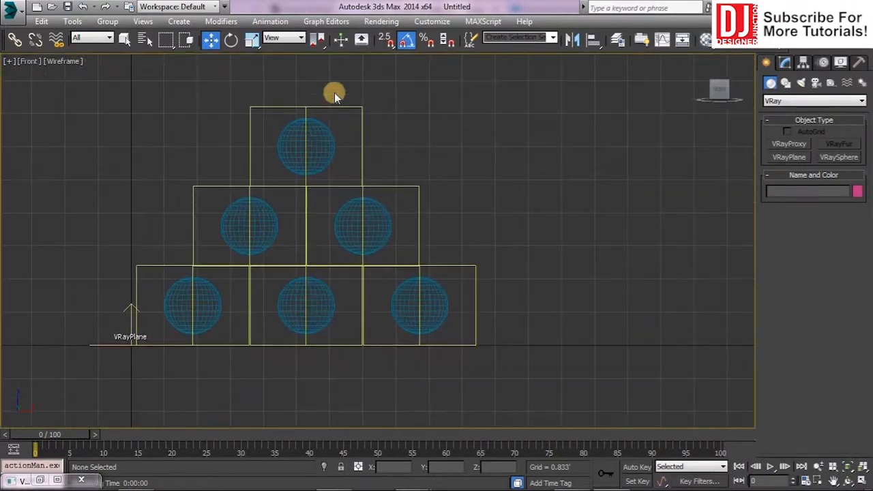
key("alt+w")
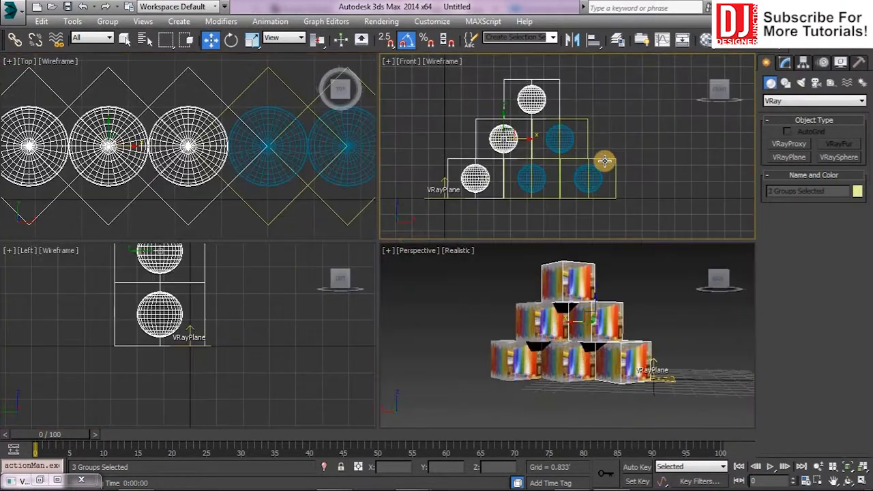
key("alt+w")
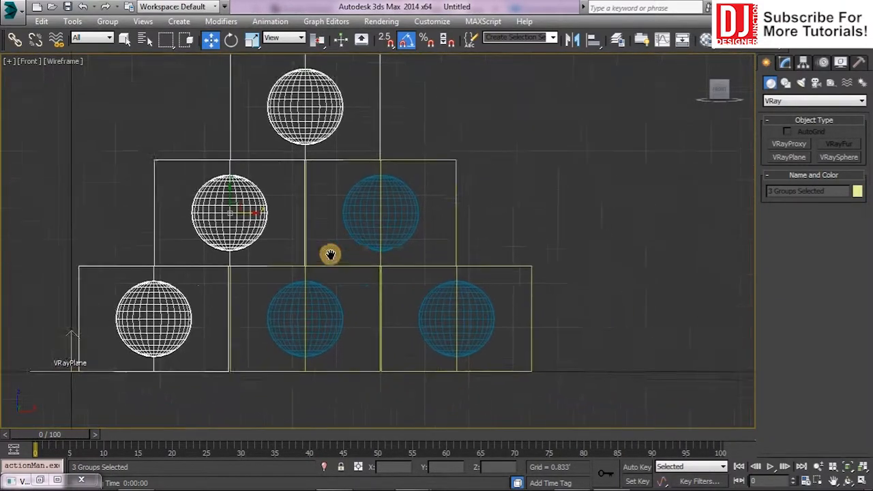
scroll(273, 228, "down", 2)
mouse_move(272, 228)
left_mouse_down("shift")
mouse_move(111, 228)
mouse_move(173, 230)
left_mouse_up("shift")
left_click(440, 306)
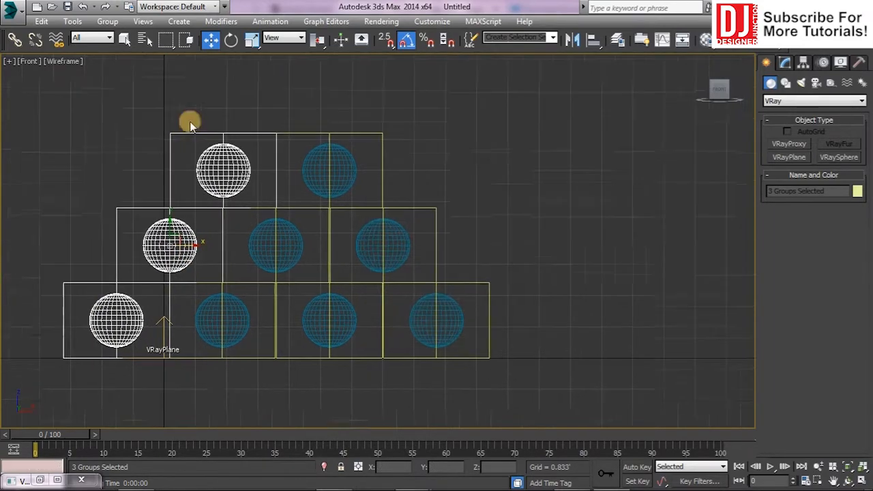
- Copy one third-row group up and half a spacing across in the front view to start a fourth level
key("alt+w")
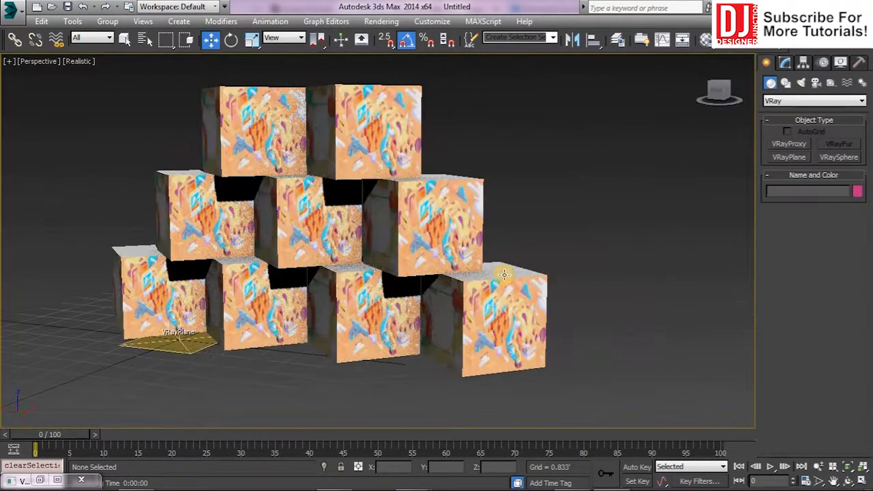
middle_click_drag(504, 275, 367, 247, "alt")
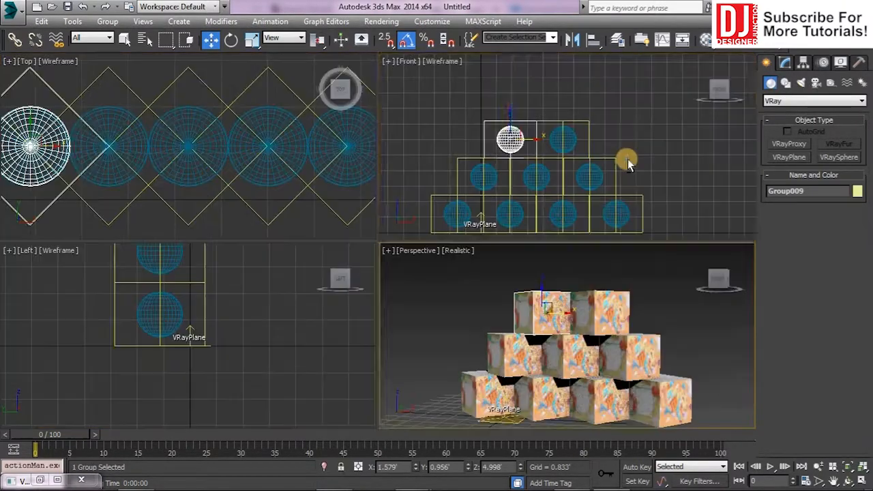
key("alt+w")
mouse_move(384, 219)
left_mouse_down()
mouse_move(325, 236)
mouse_move(402, 134)
left_mouse_up()
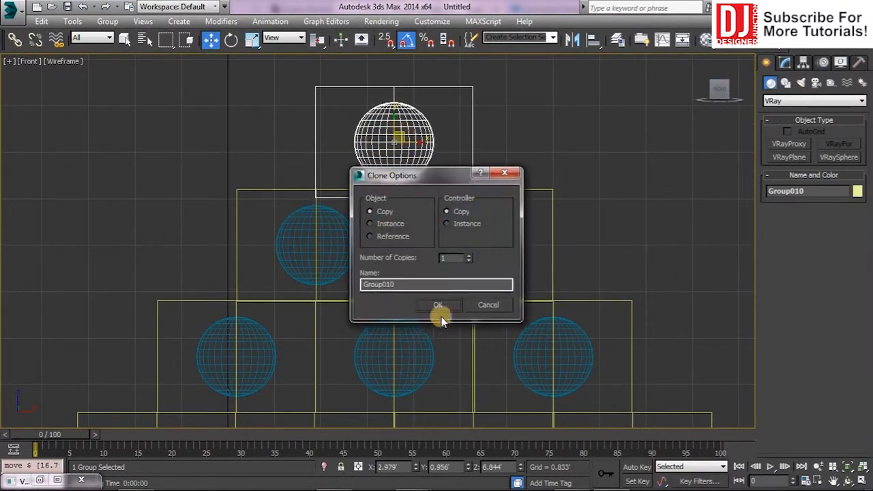
left_click(440, 306)
- Align the new top group so it rests centred on the two third-row boxes
scroll(399, 121, "up", 5)
middle_click_drag(390, 263, 390, 257)
mouse_move(399, 183)
left_mouse_down()
mouse_move(411, 183)
mouse_move(401, 185)
left_mouse_up()
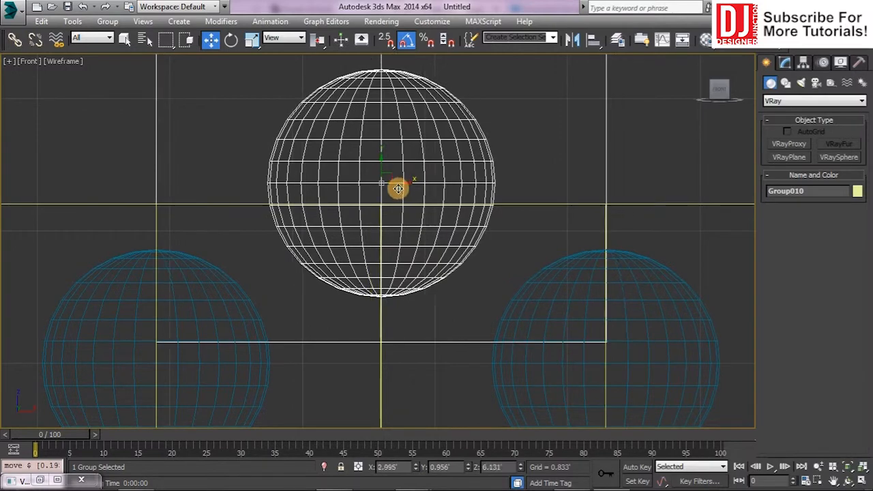
scroll(398, 189, "down", 2)
middle_click_drag(391, 181, 389, 198)
left_click_drag(388, 194, 388, 93)
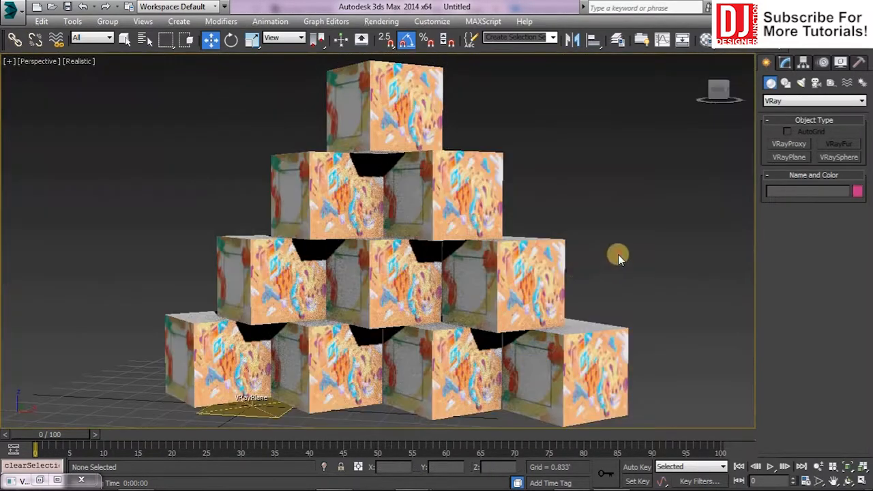
- Rotate the third row's left group and the second row's middle and right groups about Z to show different picture faces
left_click_drag(329, 244, 330, 205)
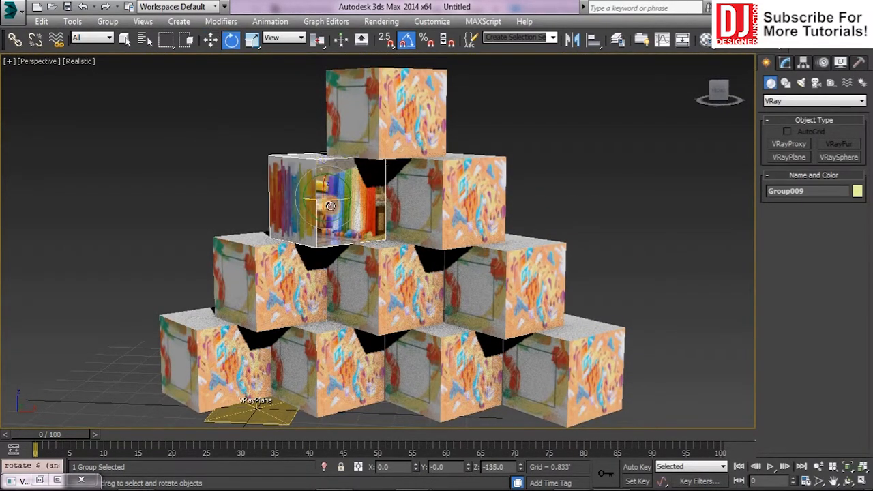
left_click_drag(435, 204, 433, 180)
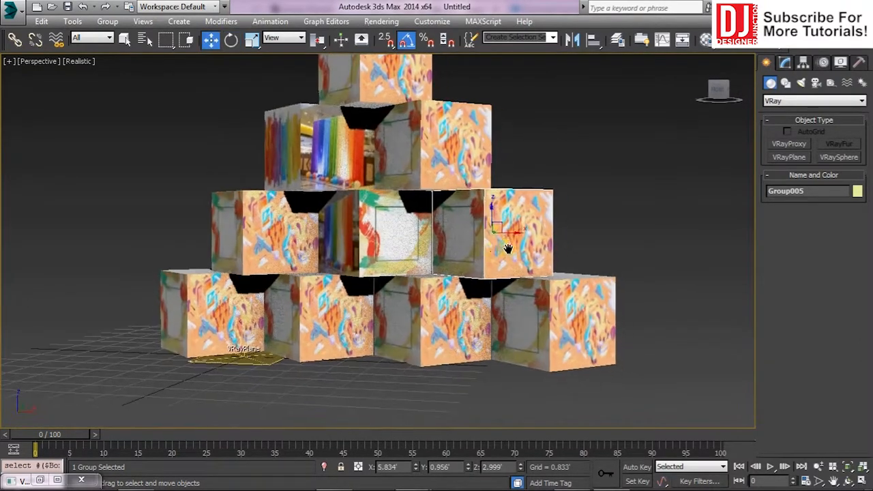
key("e")
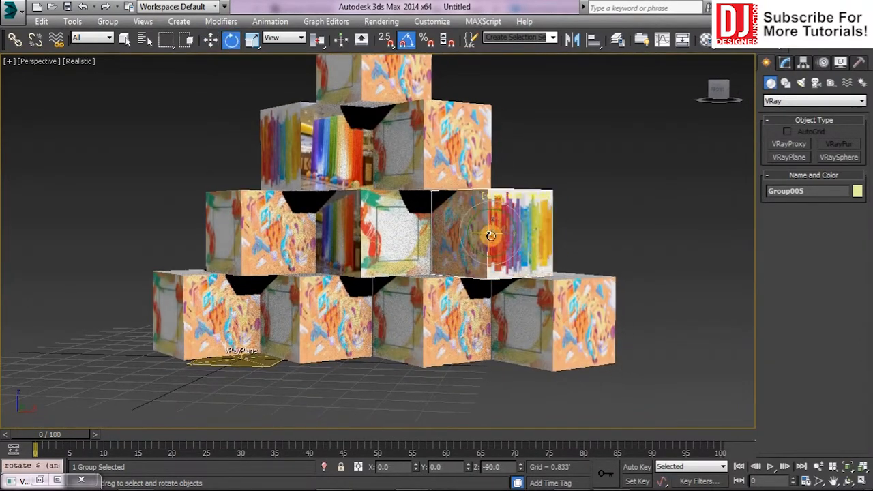
- Rotate the bottom-row groups about Z in quarter turns so neighbouring boxes show different pictures in front
left_click(440, 326)
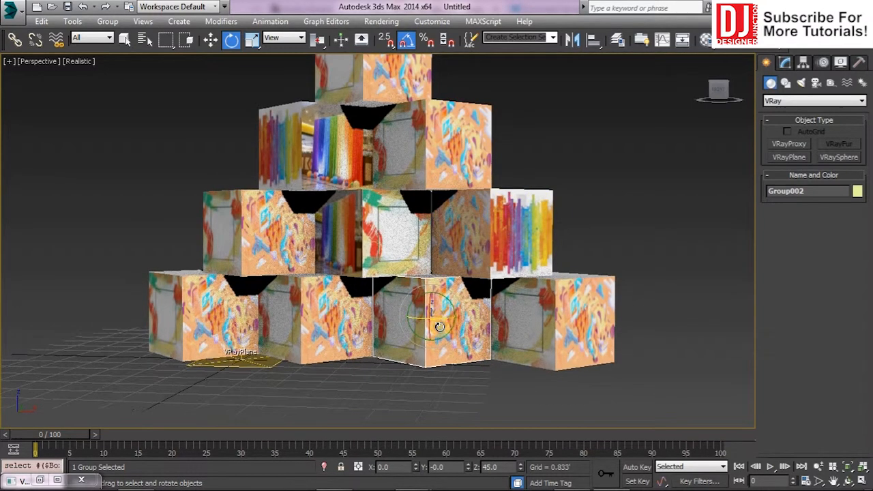
left_click_drag(427, 323, 551, 322)
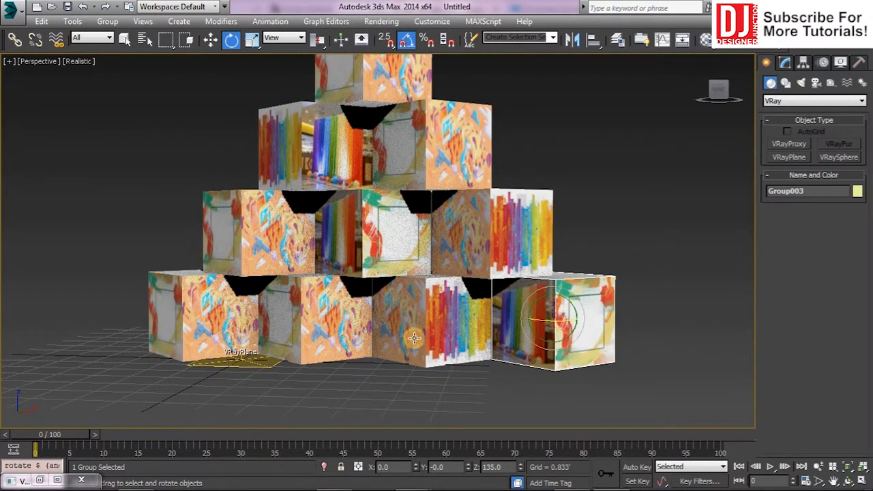
left_click_drag(331, 320, 319, 322)
mouse_move(222, 320)
left_mouse_down()
mouse_move(207, 318)
mouse_move(219, 314)
left_mouse_up()
- Rotate the third row's right group 90 degrees about Z and check the varied faces from several angles
key("w")
mouse_move(507, 308)
middle_mouse_down()
mouse_move(502, 328)
mouse_move(508, 312)
middle_mouse_up()
left_click_drag(423, 181, 432, 181)
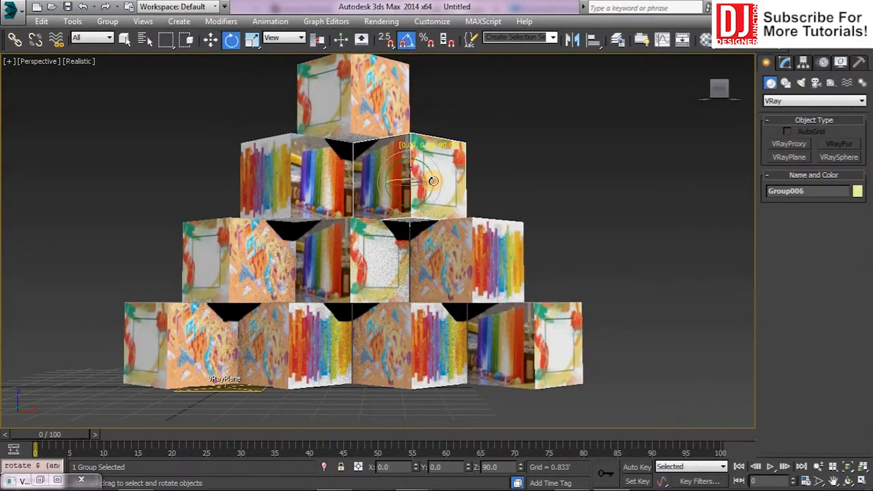
middle_click_drag(465, 203, 470, 215, "alt")
middle_click_drag(577, 191, 515, 268, "alt")
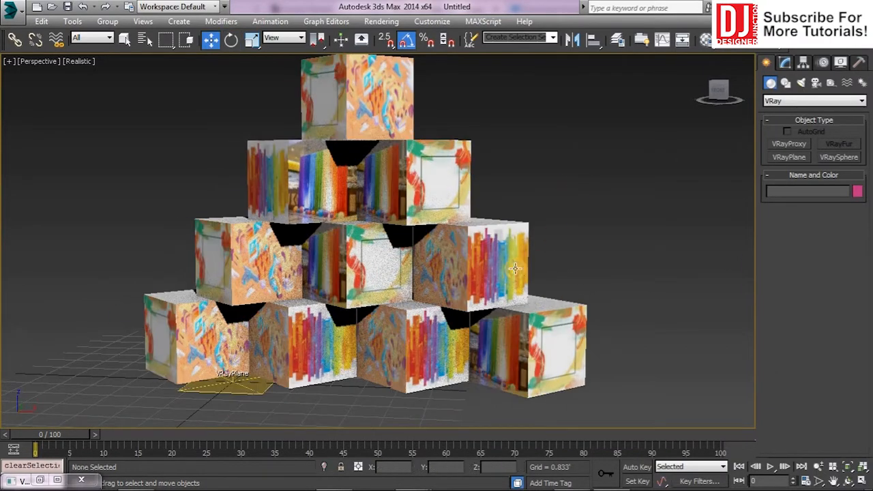
middle_click_drag(449, 216, 461, 194, "alt")
left_click(462, 199)
- Open the Material Editor and select the third row's right group in the perspective view
left_click(707, 44)
left_click(452, 109)
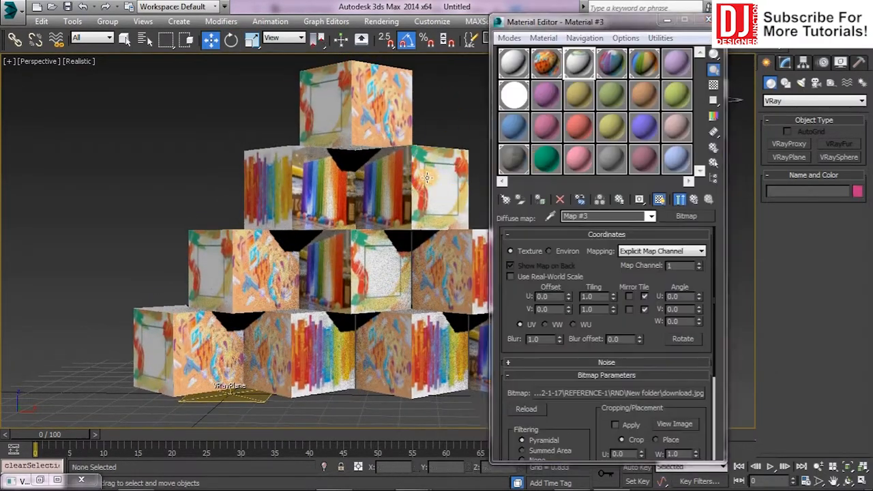
left_click(379, 184)
middle_click_drag(444, 136, 393, 142)
left_click(322, 123)
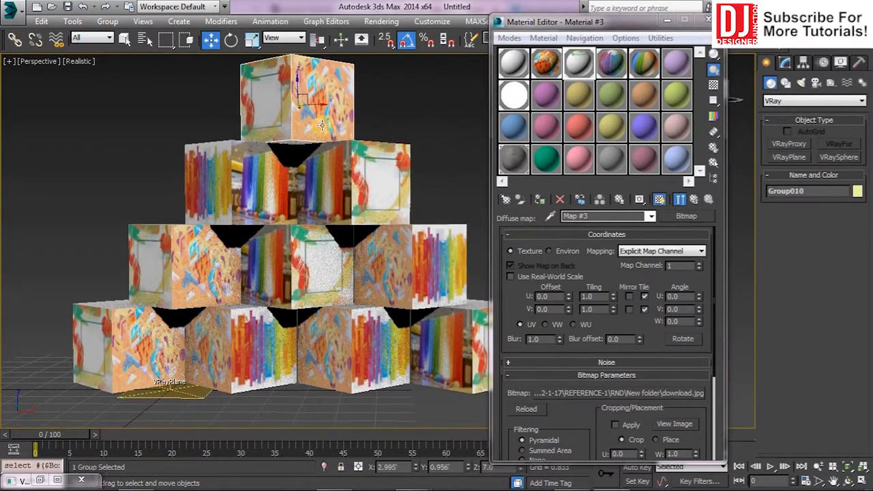
middle_click_drag(302, 114, 306, 127)
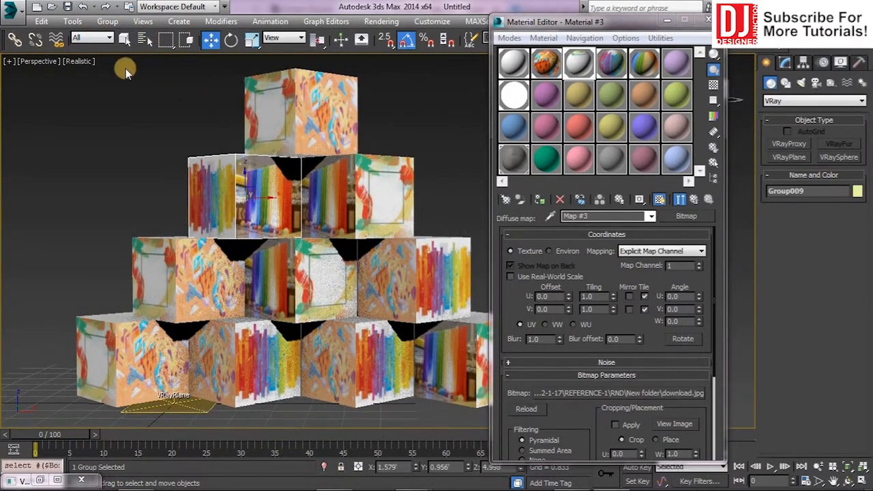
left_click(369, 207)
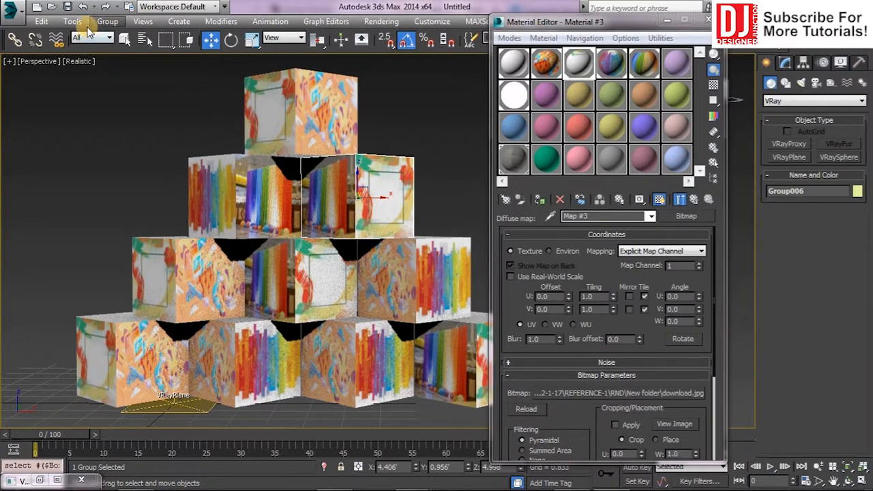
- Open the third row's right group and assign Material #6 to its box's left visible face
key("ctrl+d")
left_click(785, 62)
left_click(676, 63)
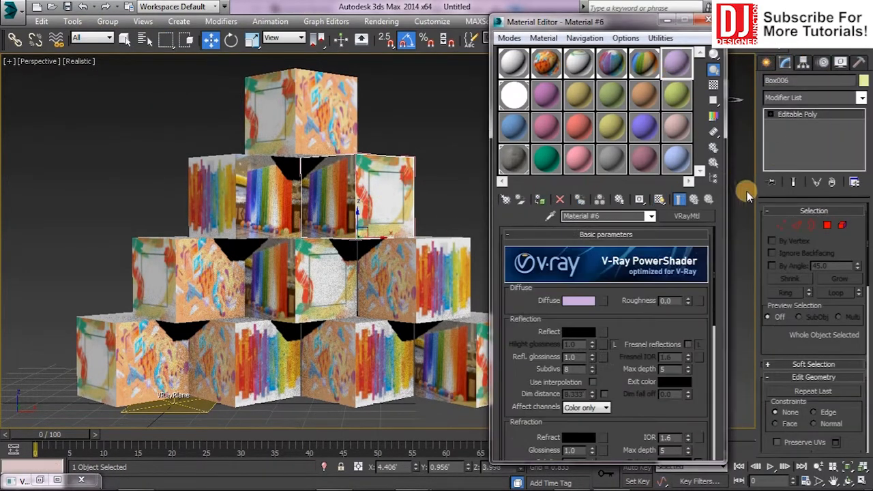
left_click(828, 225)
left_click(346, 183)
left_click(538, 200)
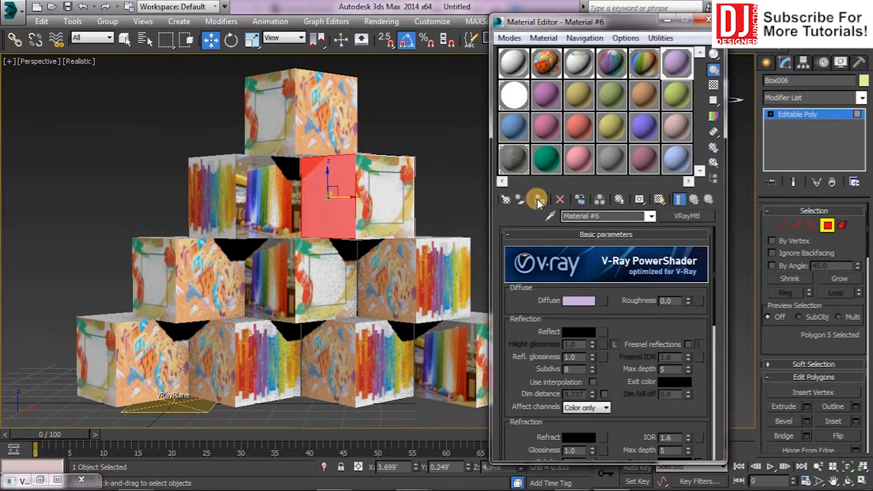
- Load the picture images (2).jpg as Material #6's diffuse bitmap and apply its cropping
left_click(605, 301)
double_click(198, 100)
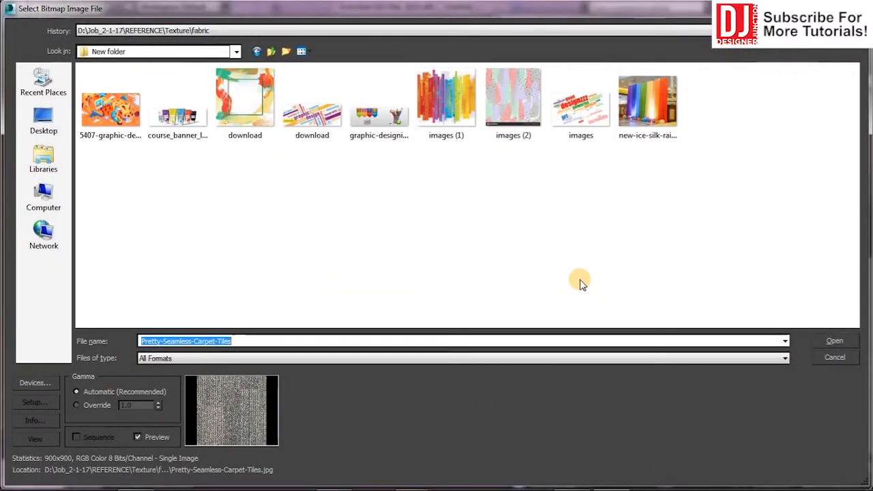
left_click(125, 112)
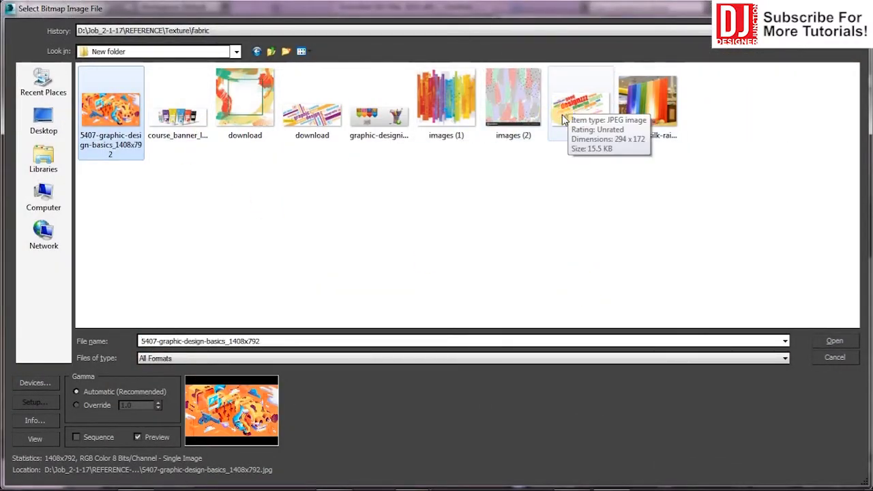
double_click(513, 99)
left_click(674, 424)
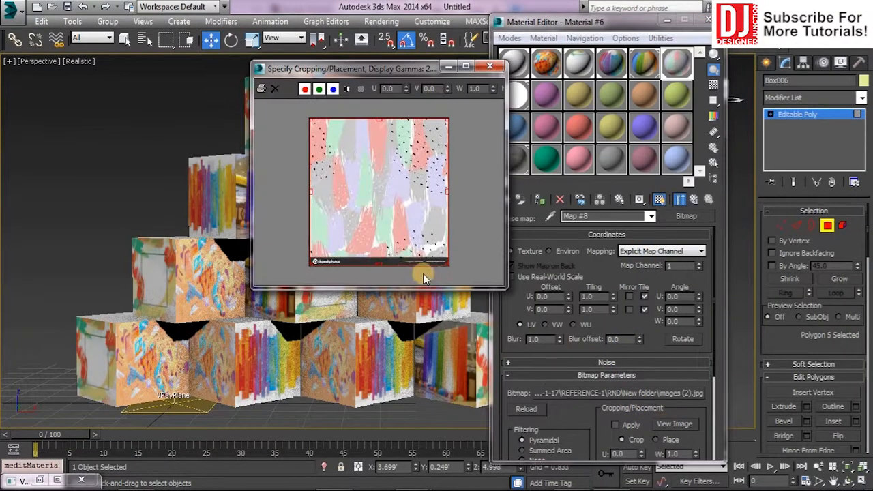
left_click(490, 65)
left_click(615, 424)
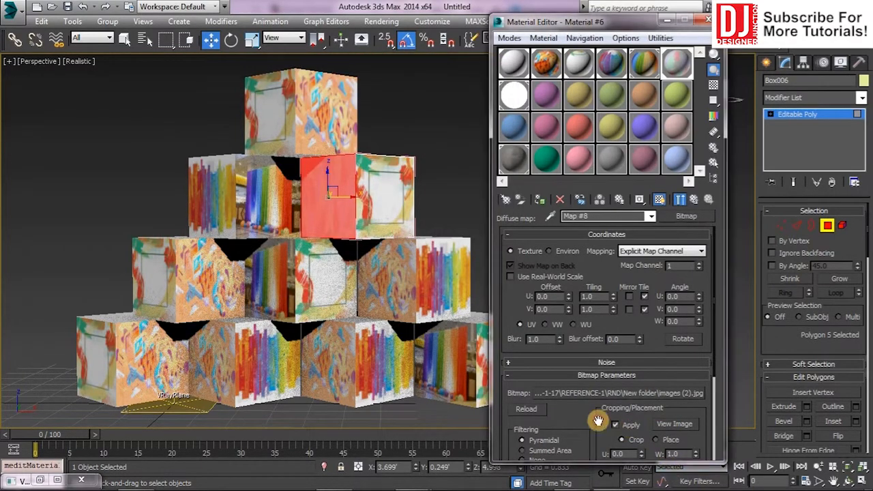
left_click(694, 200)
right_click(604, 301)
left_click(635, 365)
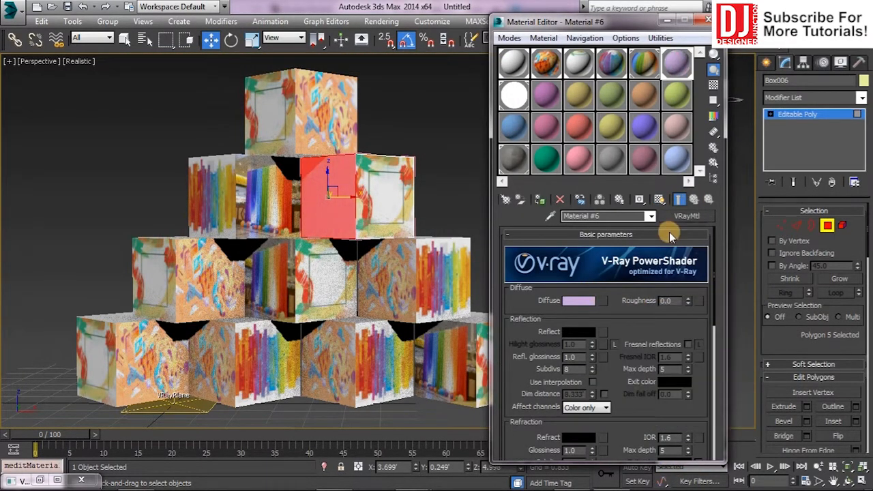
left_click(649, 311)
left_click(604, 301)
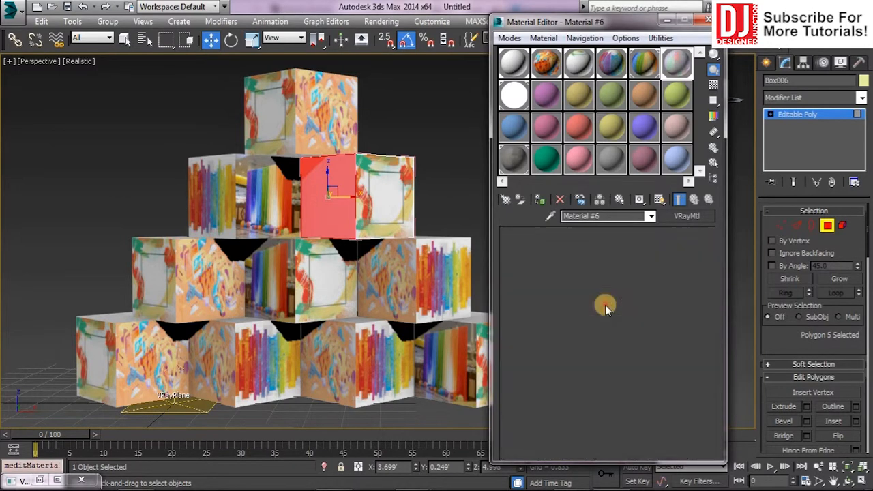
- Convert Material #6 to a VRay2SidedMtl, keeping the old material as its front sub-material
left_click(659, 199)
left_click(693, 201)
left_click(687, 215)
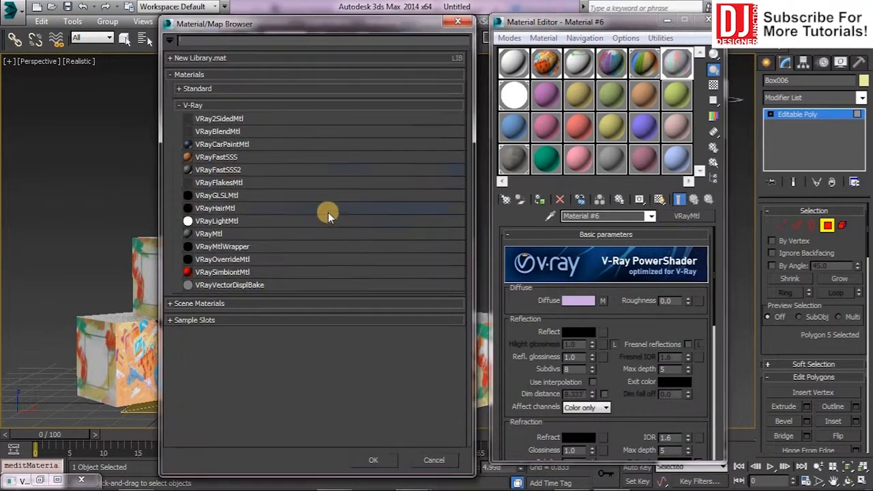
double_click(237, 120)
left_click(552, 273)
- Set Material #6's translucency colour to white and test-render the perspective view
left_click(557, 320)
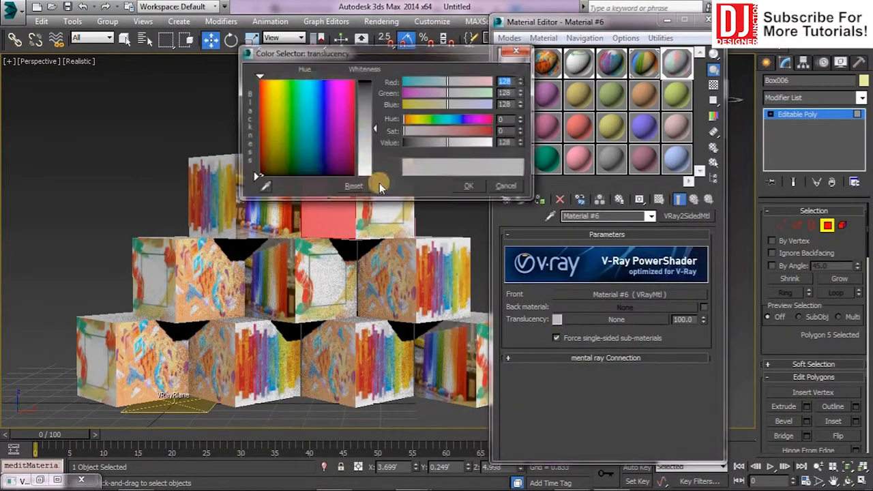
left_click(471, 186)
key("shift+q")
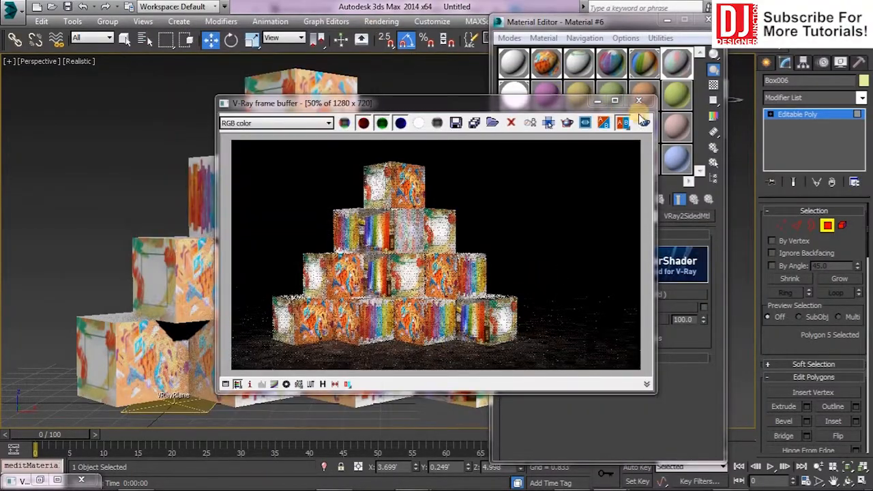
left_click(638, 100)
- Open the second row's left group and assign Material #12 to its box's right visible face
left_click(194, 222)
middle_click_drag(228, 301, 233, 290, "alt")
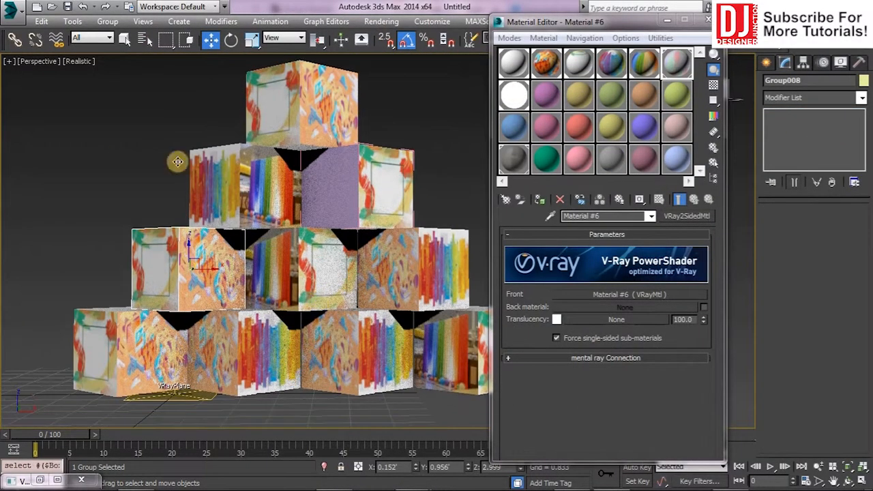
left_click(107, 22)
left_click(126, 71)
left_click(825, 225)
left_click(198, 273)
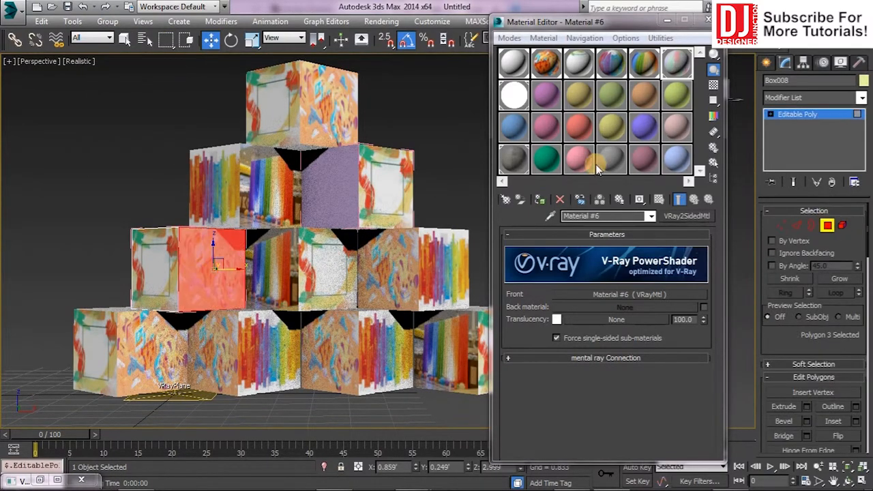
left_click(677, 95)
left_click(524, 201)
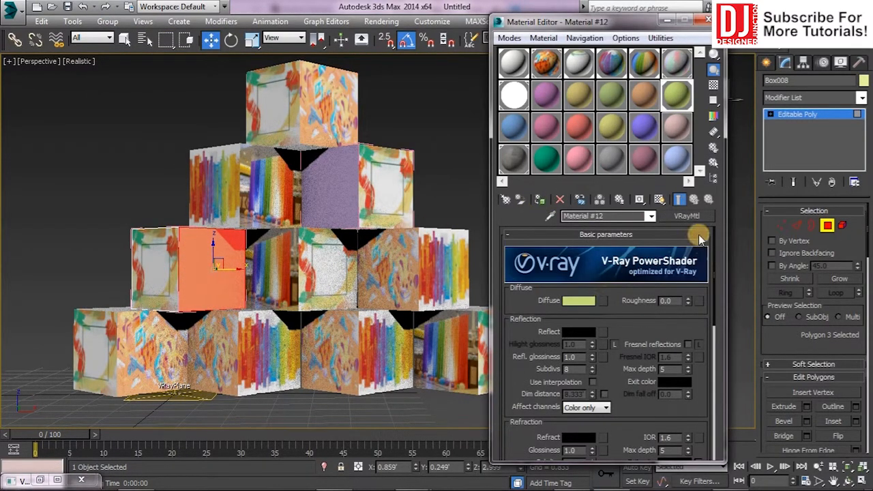
- Convert Material #12 to a VRay2SidedMtl with the old material as front and a white translucency colour
left_click(687, 215)
double_click(225, 118)
left_click(561, 274)
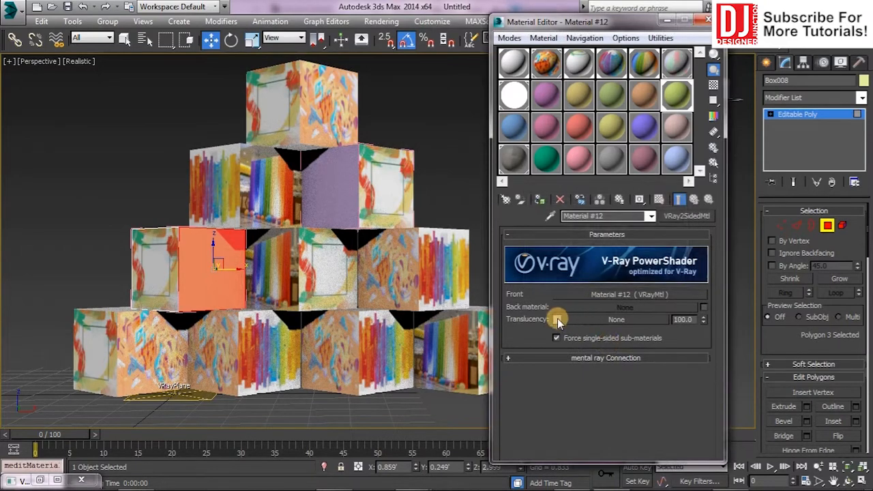
left_click(558, 320)
left_click_drag(380, 131, 386, 181)
left_click(468, 187)
- Load download.png as the diffuse bitmap of Material #12's front material and show it in the viewport
left_click(634, 295)
left_click(603, 300)
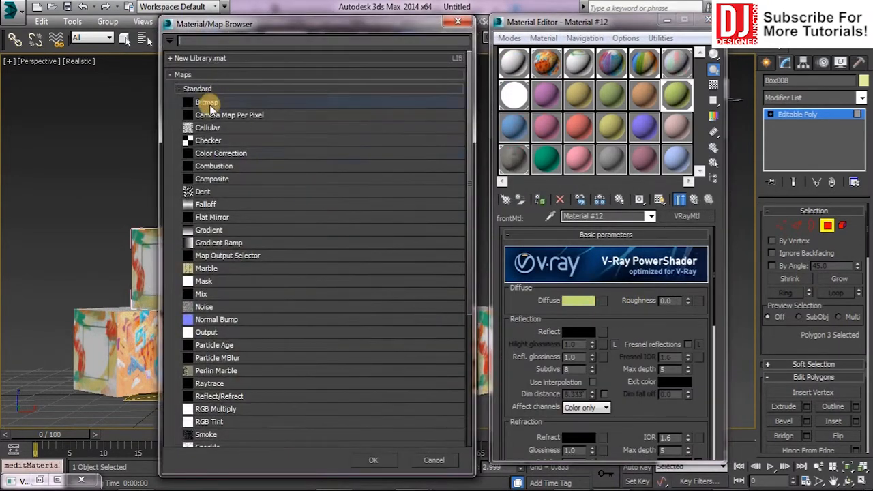
double_click(207, 102)
double_click(295, 119)
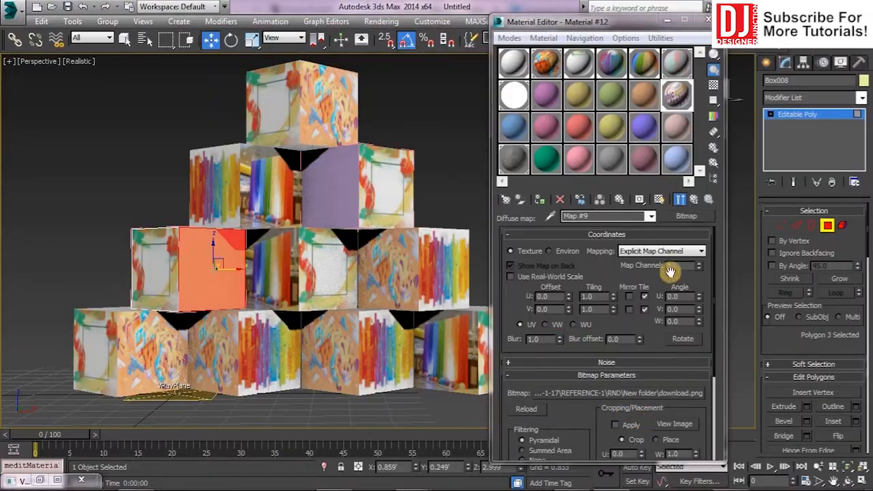
left_click(659, 199)
left_click(120, 148)
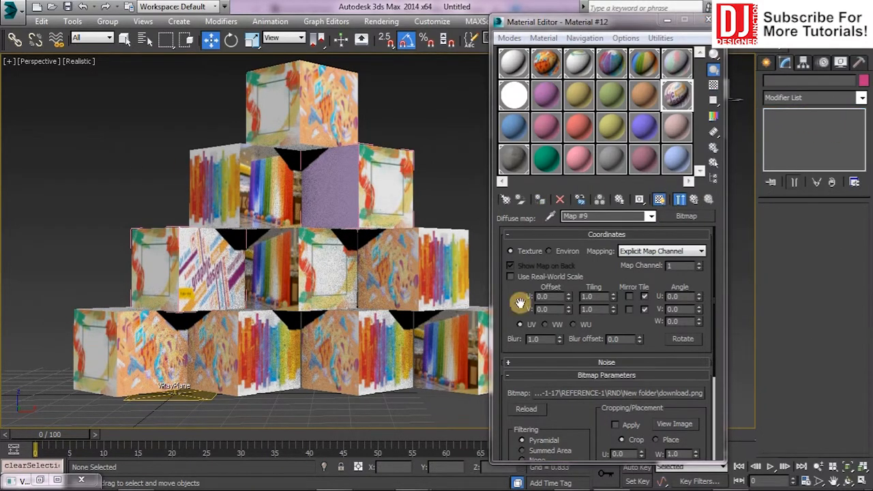
- Turn on viewport display of Material #6's diffuse picture and close the Material Editor
left_click(694, 199)
left_click(693, 199)
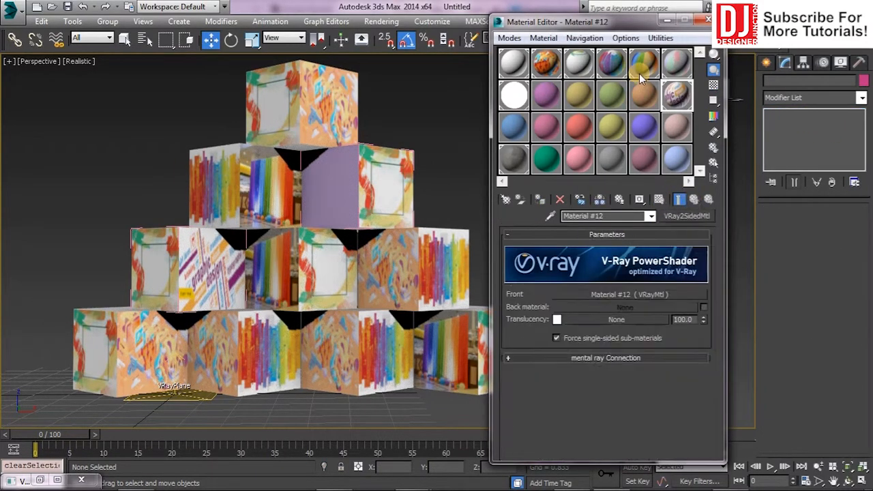
left_click(616, 293)
left_click(619, 298)
left_click(710, 21)
- Open the bottom row's third group and assign Material #12 to its box's left visible face
middle_click_drag(370, 316, 418, 305)
left_click(113, 25)
left_click(120, 70)
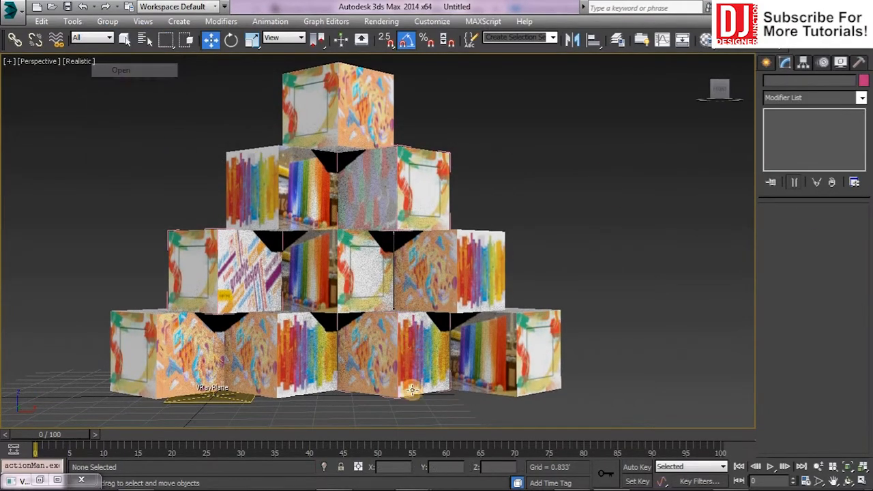
left_click(412, 356)
left_click(829, 226)
left_click(706, 39)
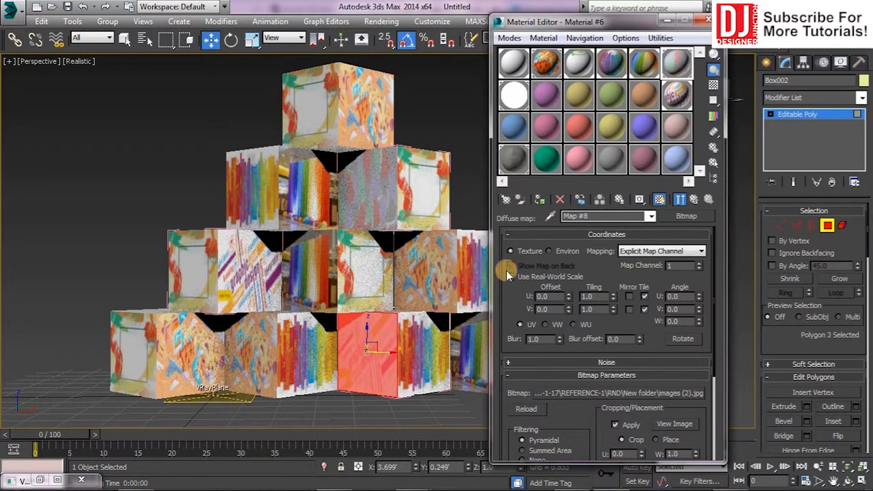
left_click(708, 20)
left_click(804, 116)
left_click(516, 250)
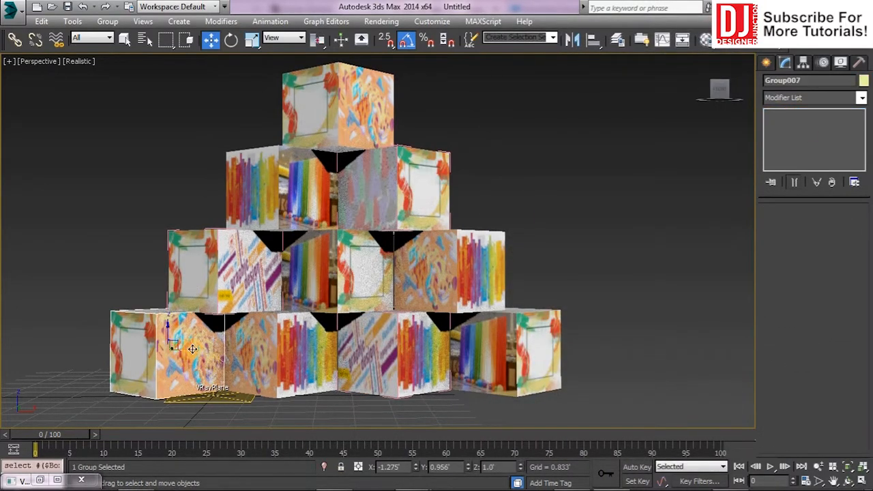
- Open the bottom row's leftmost group and select its box's right visible face
left_click(107, 21)
left_click(120, 70)
left_click(184, 348)
left_click(827, 225)
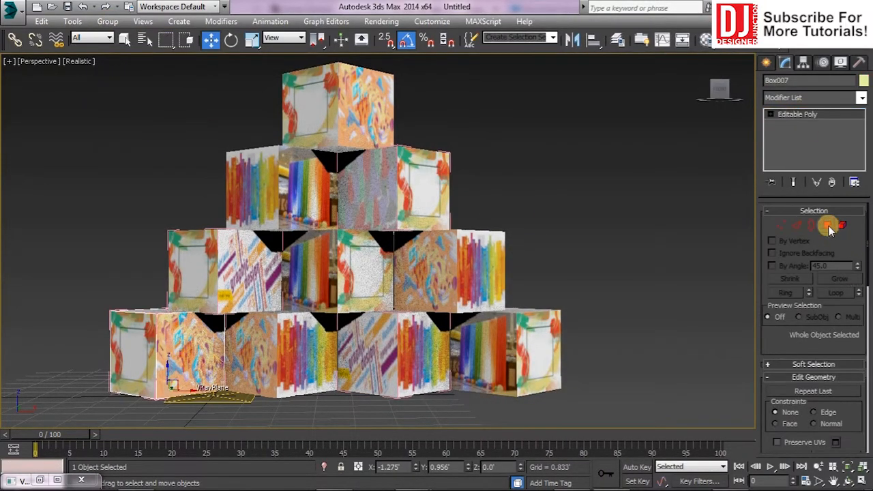
left_click(173, 337)
- Apply Material #6 to the selected face, exit polygon editing and clear the selection
key("m")
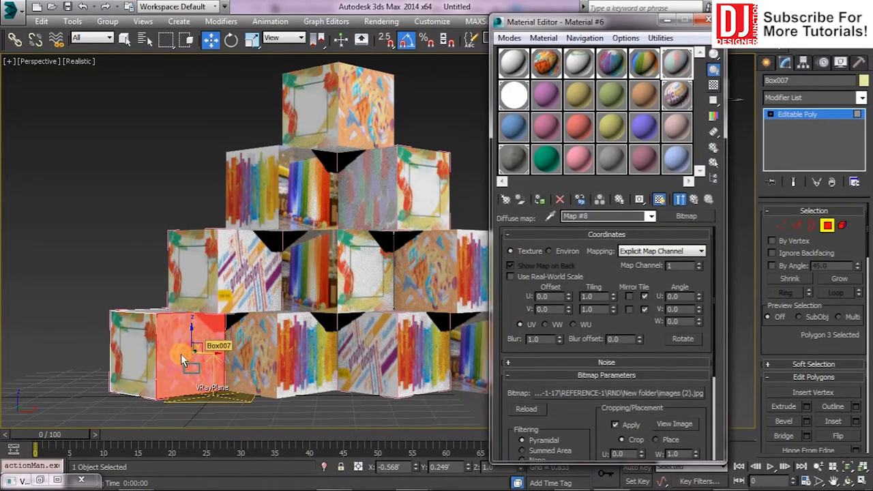
left_click_drag(229, 331, 196, 341)
middle_click_drag(379, 337, 304, 307)
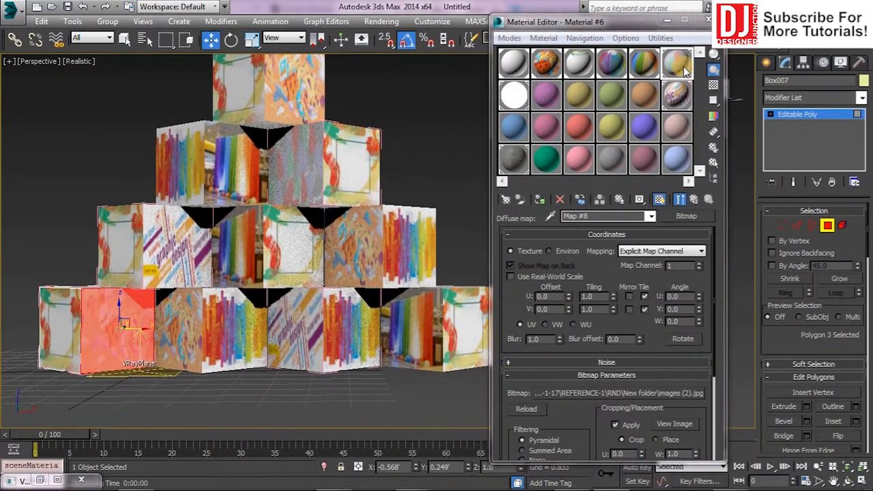
left_click_drag(686, 70, 116, 345)
left_click(707, 21)
left_click(500, 197)
left_click(797, 114)
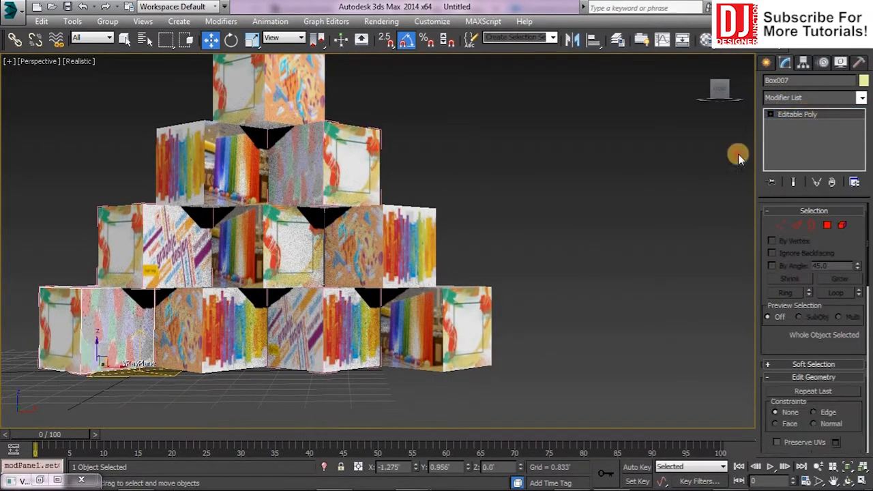
left_click(627, 196)
- Select the right visible face of the bottom row's third box and assign Material #11 to it
middle_click_drag(413, 264, 478, 277)
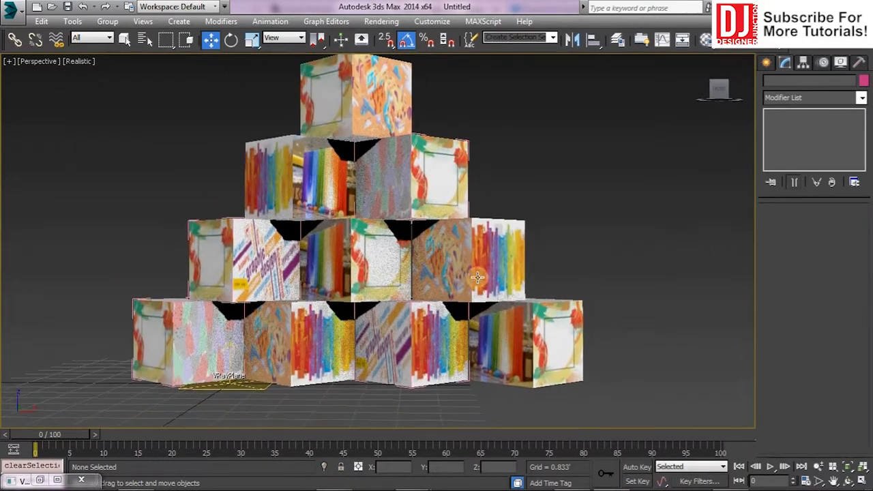
mouse_move(411, 301)
middle_mouse_down("alt")
mouse_move(390, 304)
mouse_move(411, 296)
middle_mouse_up("alt")
left_click(425, 330)
left_click(107, 22)
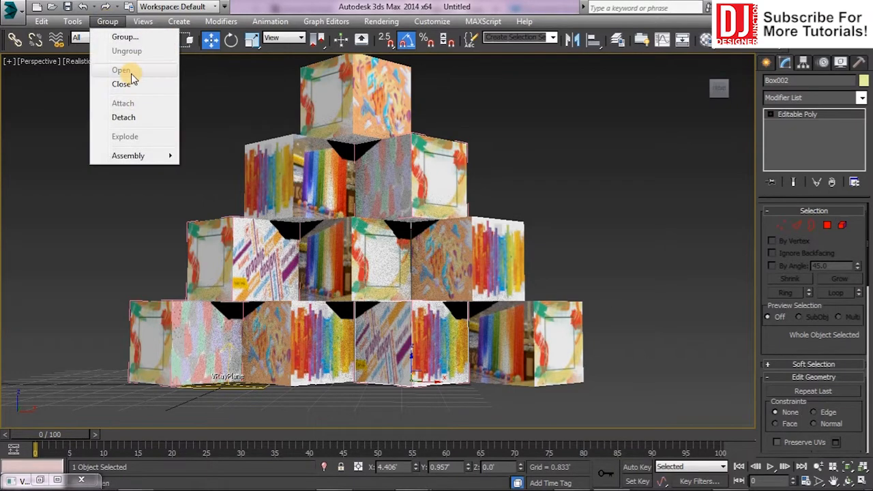
left_click(409, 314)
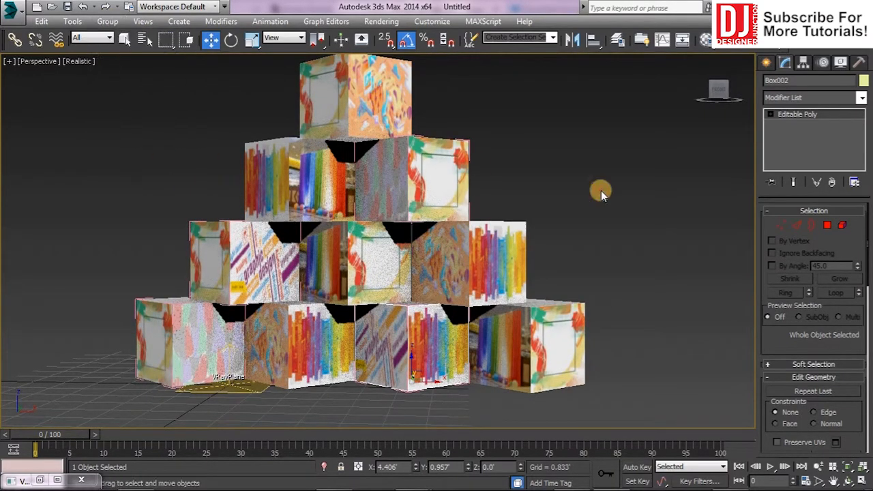
left_click(827, 225)
left_click(450, 329)
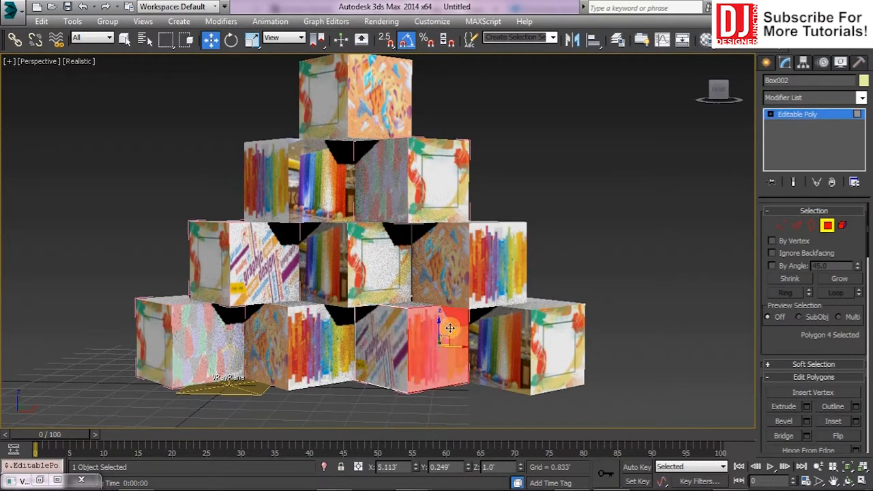
left_click(707, 41)
left_click(642, 97)
left_click(540, 201)
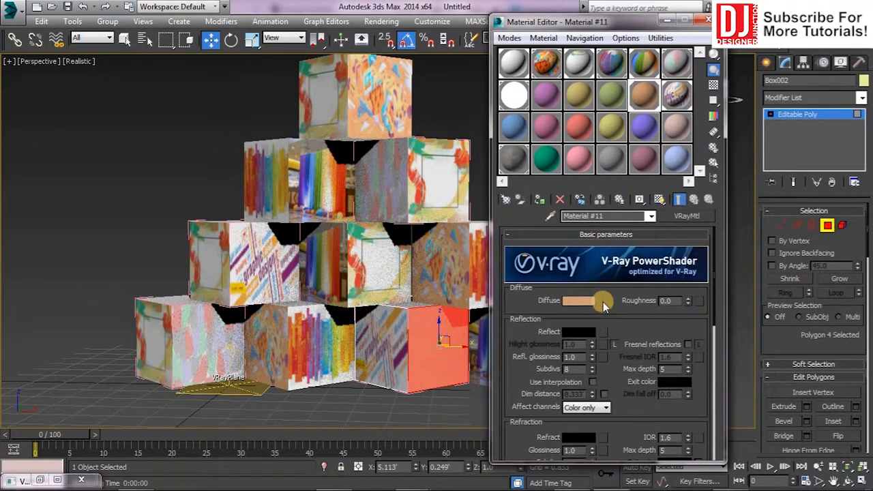
- Load the picture course_banner_long.jpg as Material #11's diffuse bitmap
left_click(603, 302)
double_click(235, 102)
left_click(180, 91)
left_click(834, 339)
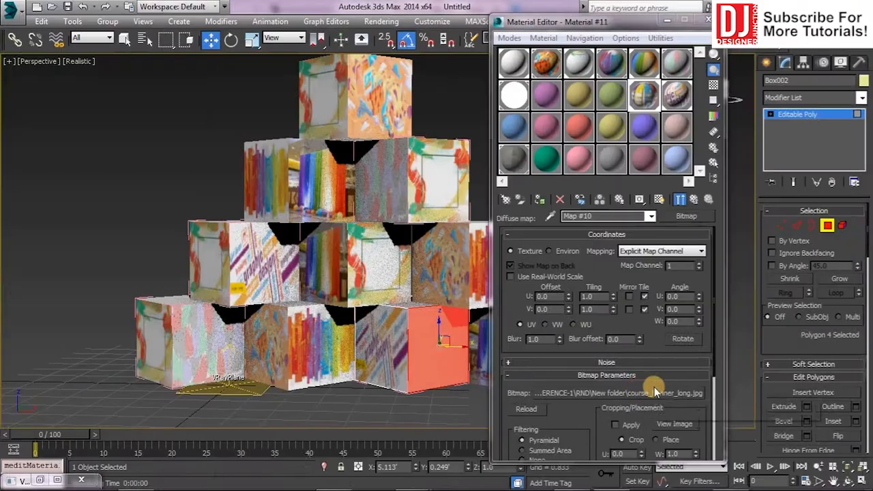
- Crop the banner picture to its middle tubes with U 0.325 and W 0.325, and apply the cropping
left_click(616, 424)
left_click(674, 424)
left_click_drag(537, 69, 399, 69)
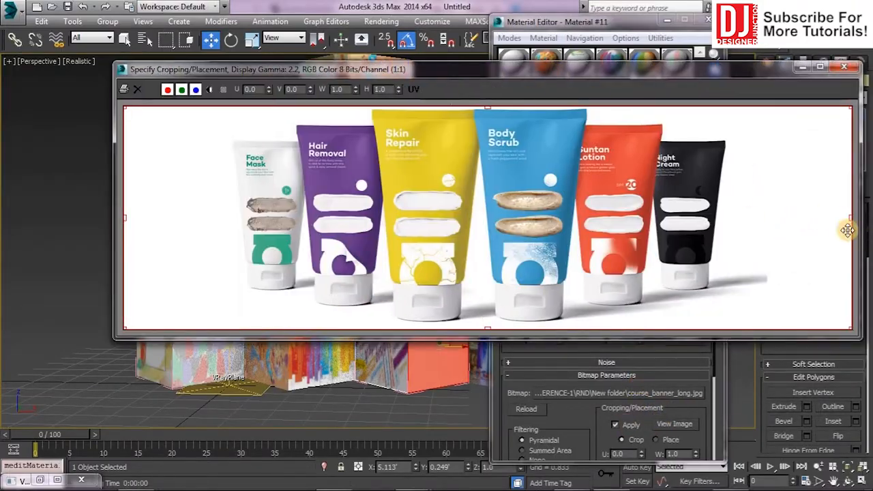
left_click_drag(132, 220, 420, 244)
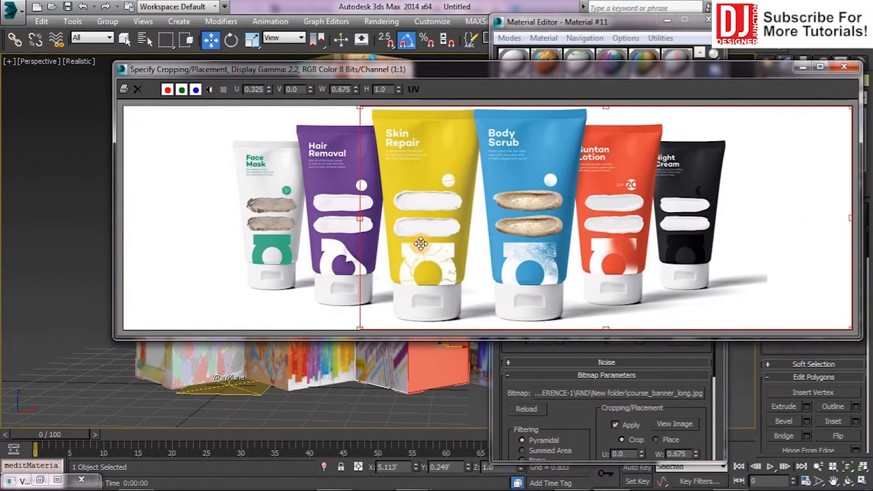
left_click(845, 69)
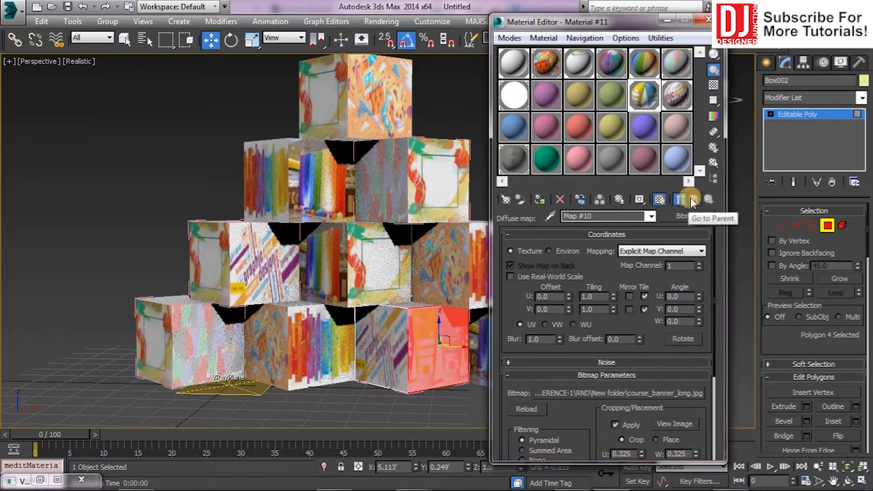
- Convert Material #11 to a VRay2SidedMtl, keeping the old material as sub-material
left_click(692, 199)
left_click(685, 217)
double_click(221, 120)
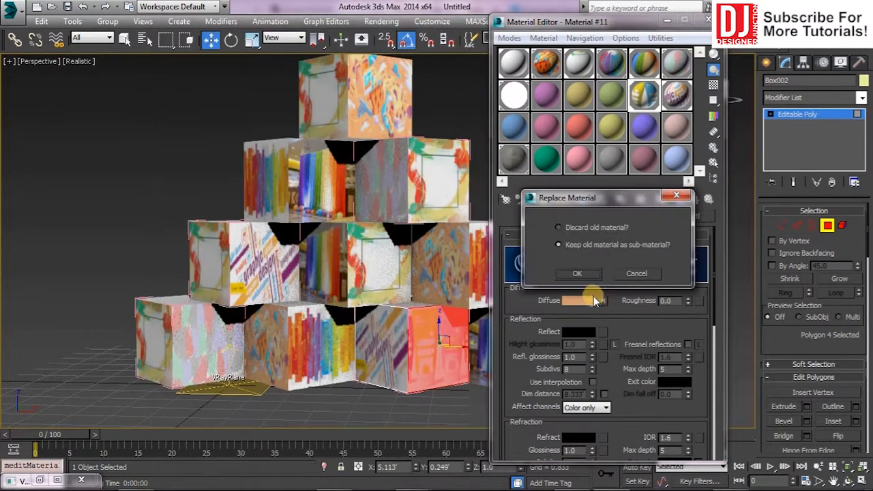
left_click(580, 273)
- Set Material #11's translucency colour to white, display its front material in the viewport and leave polygon editing
left_click(558, 320)
left_click_drag(377, 130, 379, 182)
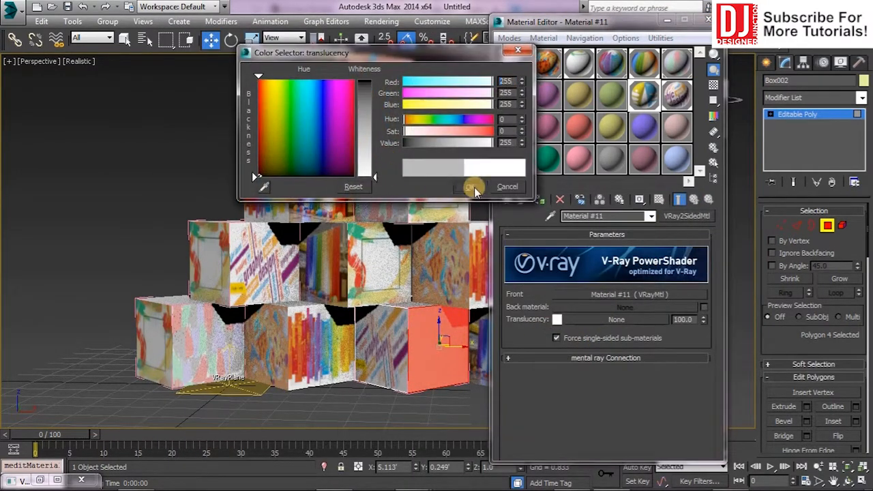
left_click(471, 188)
left_click(642, 295)
left_click(660, 202)
mouse_move(397, 292)
middle_mouse_down()
mouse_move(365, 306)
mouse_move(374, 301)
middle_mouse_up()
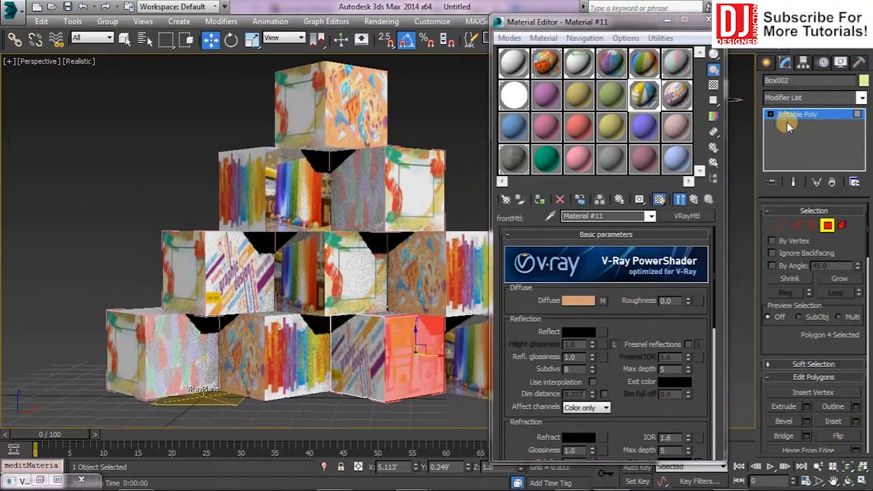
left_click(788, 119)
left_click(436, 119)
- Apply Material #11 to the outer left visible face of the first box in the second row from the ground
mouse_move(382, 261)
middle_mouse_down()
mouse_move(346, 260)
mouse_move(422, 271)
mouse_move(395, 271)
middle_mouse_up()
middle_click_drag(227, 280, 196, 290, "alt")
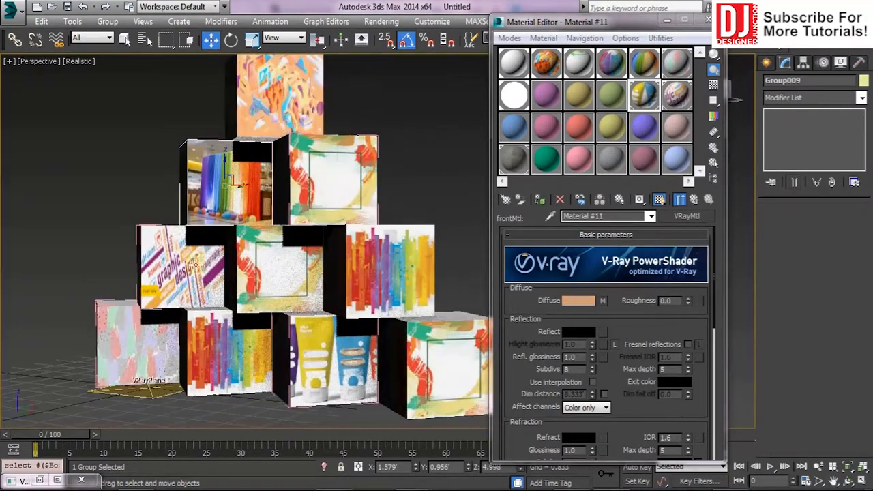
middle_click_drag(208, 225, 342, 329, "alt")
middle_click_drag(397, 230, 412, 223, "alt")
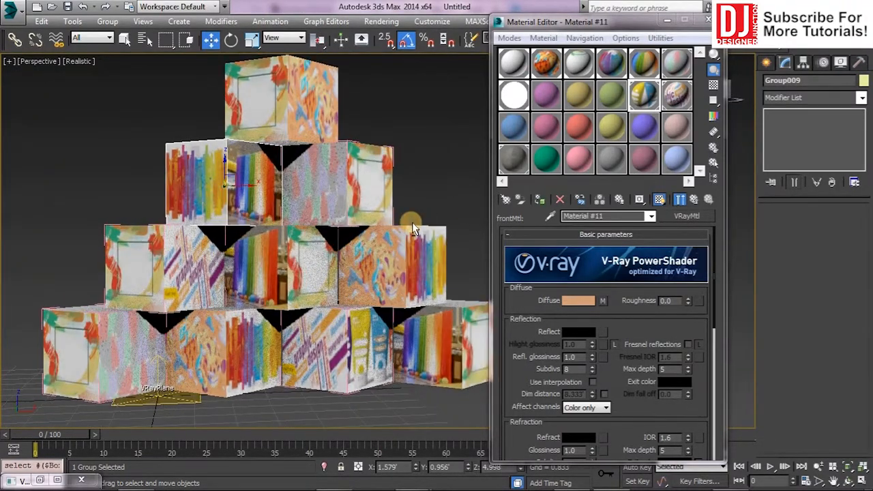
scroll(364, 246, "down", 3)
left_click(826, 225)
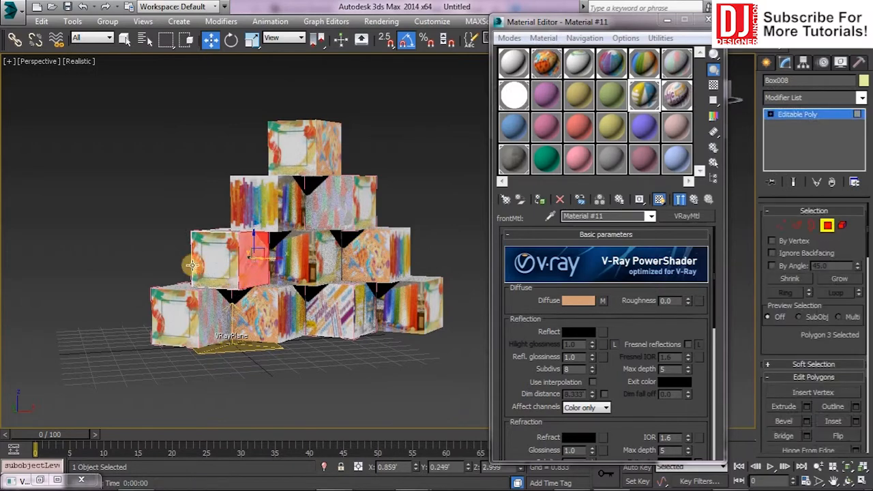
left_click(212, 257)
left_click_drag(653, 109, 217, 259)
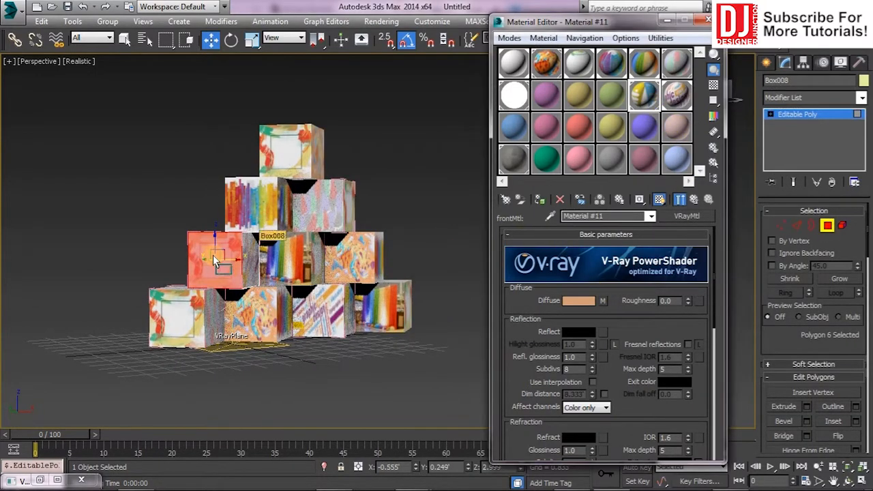
- Exit polygon editing, clear the selection and close the Material Editor
left_click(809, 114)
left_click(423, 197)
middle_click_drag(423, 197, 322, 225, "alt")
scroll(282, 237, "up", 3)
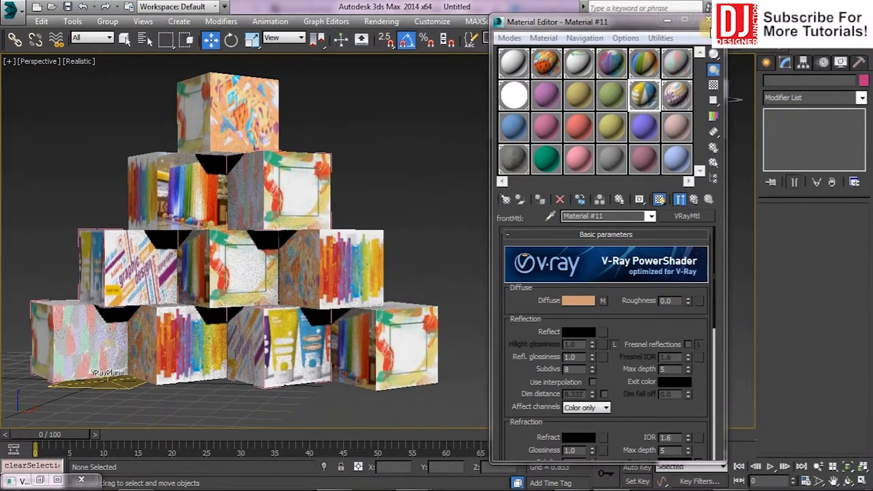
left_click(707, 21)
key("z")
scroll(408, 236, "down", 3)
middle_click_drag(409, 237, 409, 230)
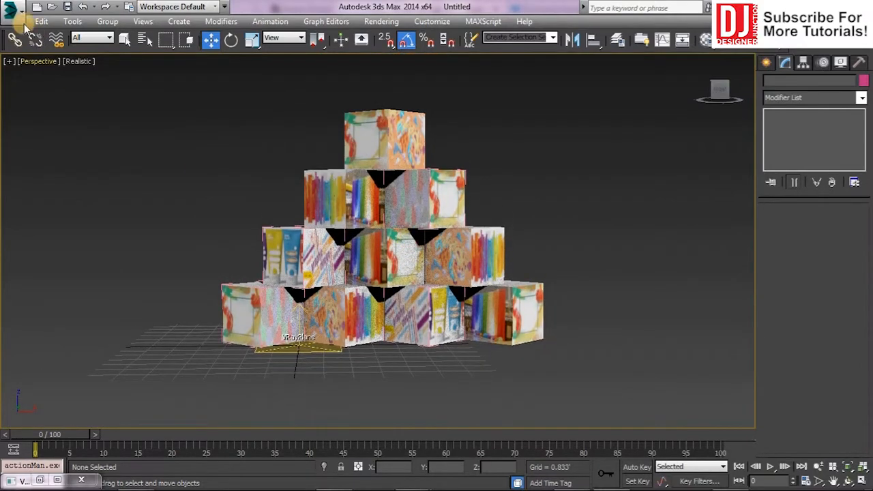
- Save the scene as 11.max
left_click(11, 8)
left_click(45, 151)
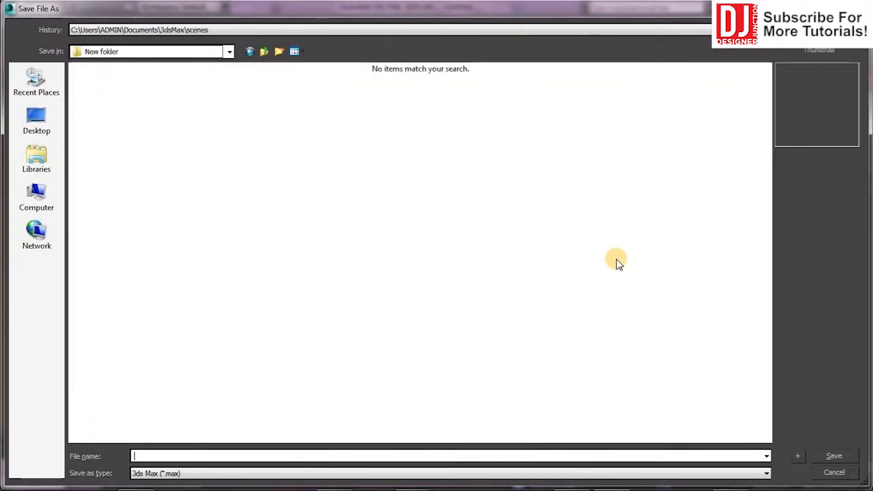
key("Return")
- Move the VRayPlane in the Top view so it lies clear of the box pyramid
key("shift+q")
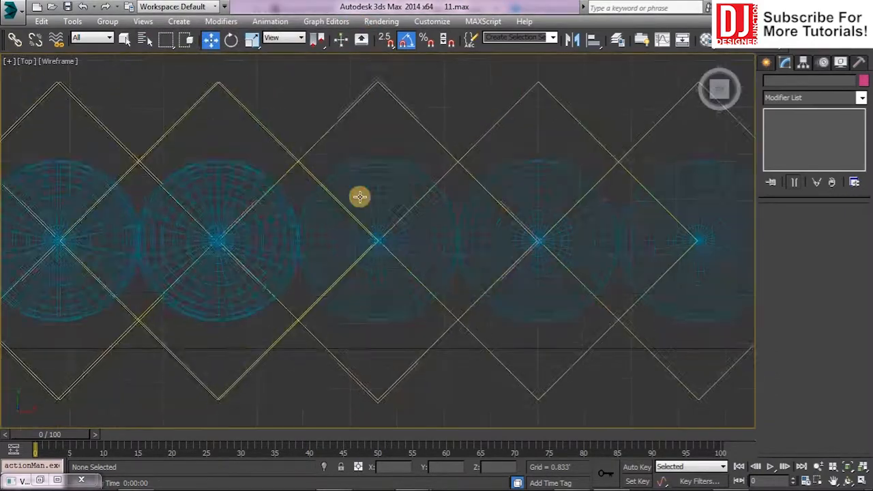
scroll(360, 195, "down", 4)
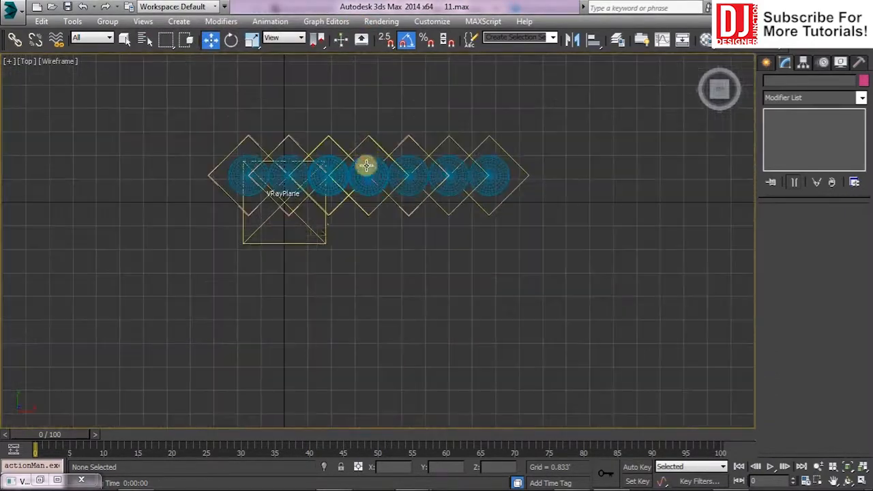
left_click(315, 233)
scroll(315, 233, "down", 3)
left_click_drag(301, 201, 302, 279)
- Select the whole box pyramid with its light spheres and place a copy of it on the far side of the VRayPlane
left_click_drag(466, 231, 252, 176)
middle_click_drag(406, 271, 382, 204)
mouse_move(318, 115)
left_mouse_down("shift")
mouse_move(320, 277)
mouse_move(331, 263)
left_mouse_up("shift")
left_click(439, 304)
- Reposition the VRayPlane midway between the two pyramids and clear the selection
left_click(300, 247)
left_click_drag(274, 206, 282, 191)
left_click(607, 345)
- Set the home grid spacing to 2 ft and close the grid settings
right_click(406, 40)
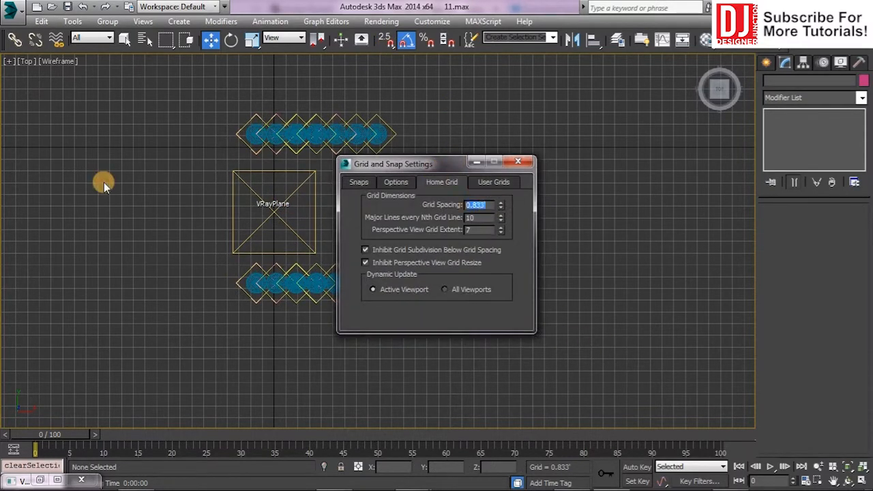
type("2")
key("Return")
left_click(519, 161)
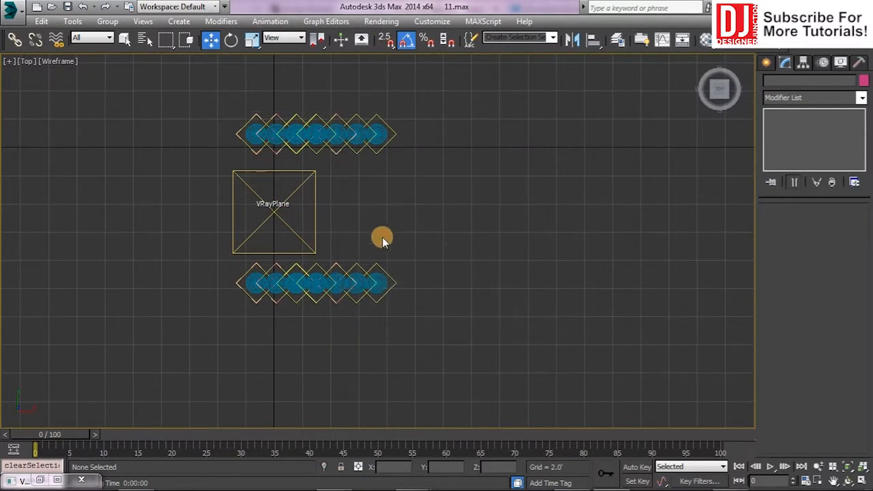
- Check the gap between the pyramids in perspective and move the copied pyramid one grid square farther away in the Top view
scroll(382, 240, "up", 2)
left_click(297, 269)
left_click(355, 233)
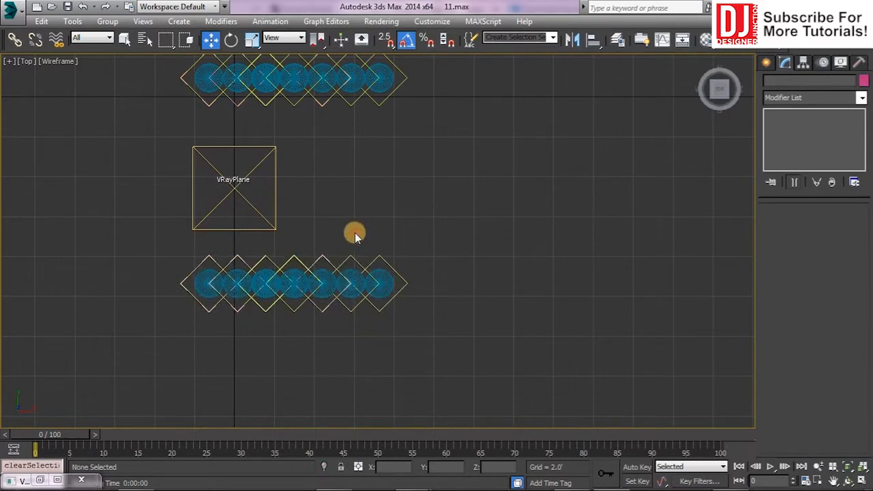
left_click(331, 142)
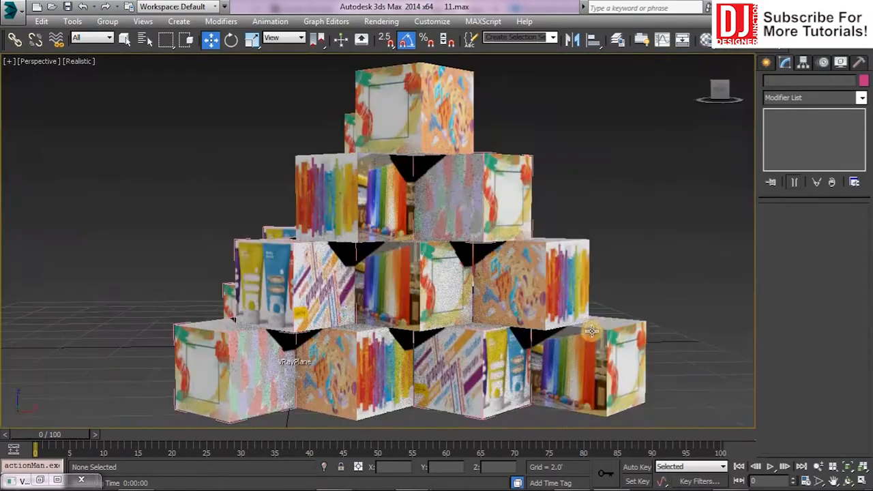
middle_click_drag(373, 300, 432, 292, "alt")
scroll(481, 291, "down", 3)
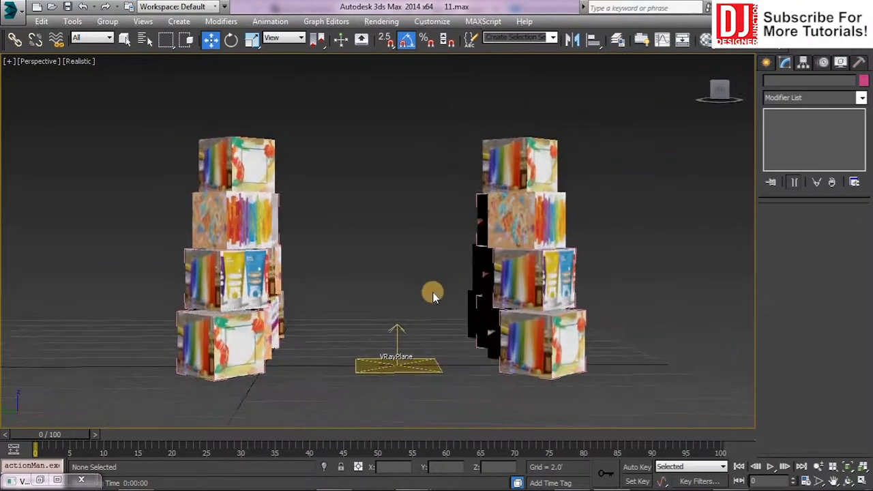
key("shift+q")
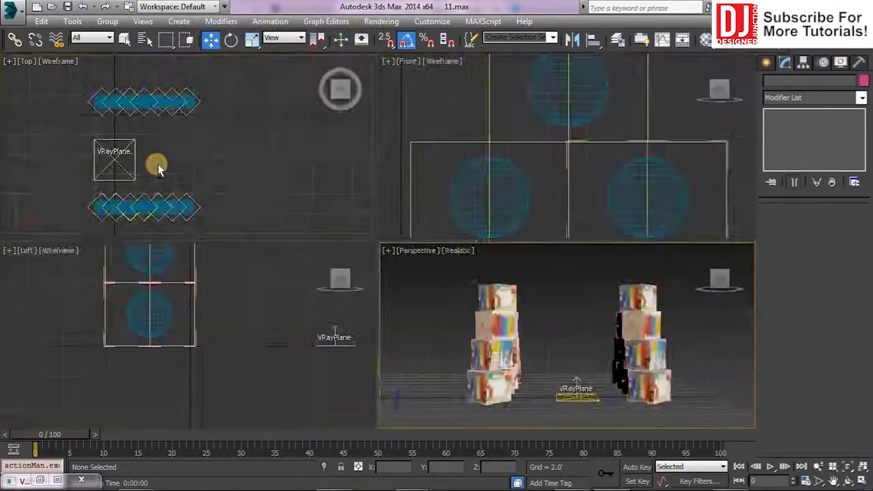
key("alt+w")
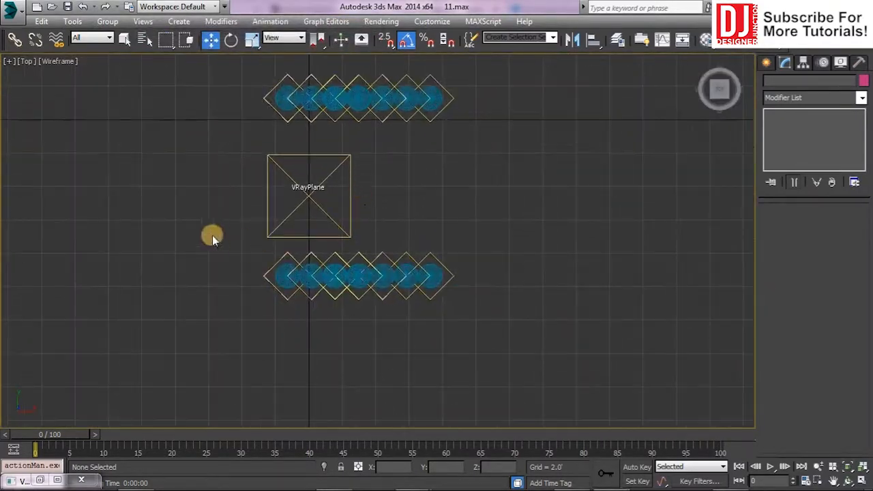
left_click(360, 253)
left_click_drag(360, 253, 369, 286)
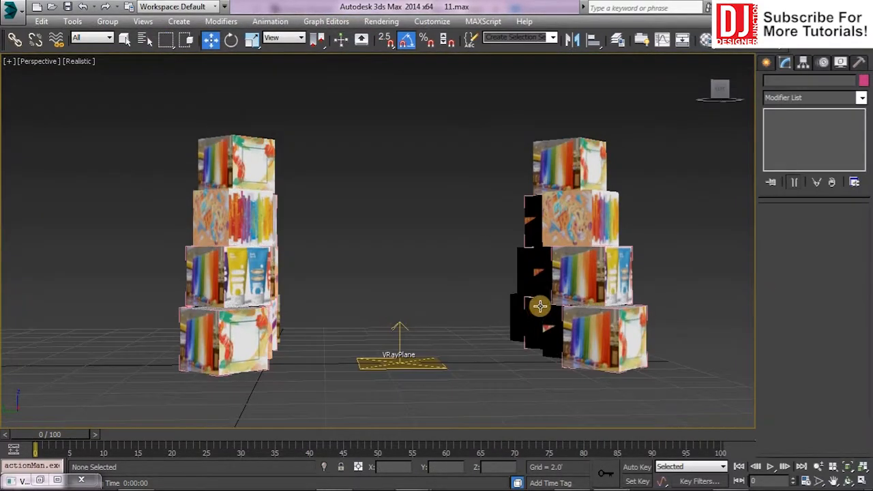
- Widen the aisle again by moving the copied pyramid still farther from the original, and clear the selection
scroll(536, 306, "up", 3)
scroll(491, 310, "down", 3)
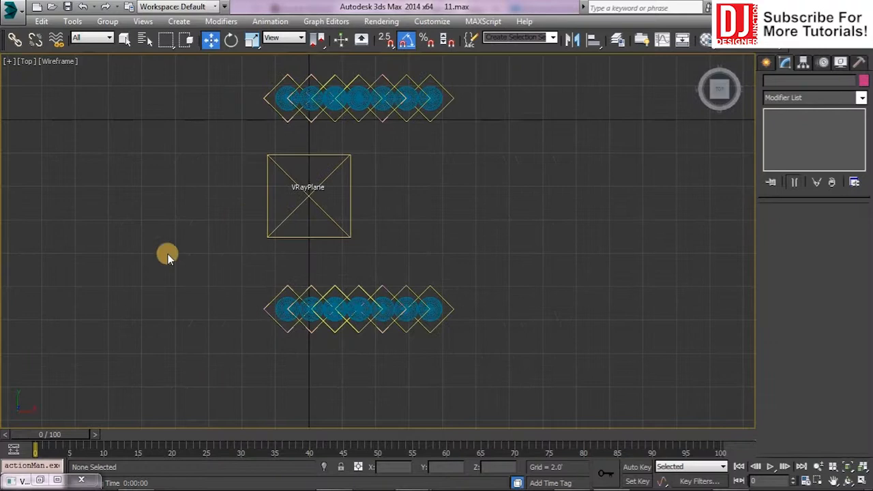
left_click(341, 303)
left_click_drag(348, 269, 355, 335)
left_click(461, 322)
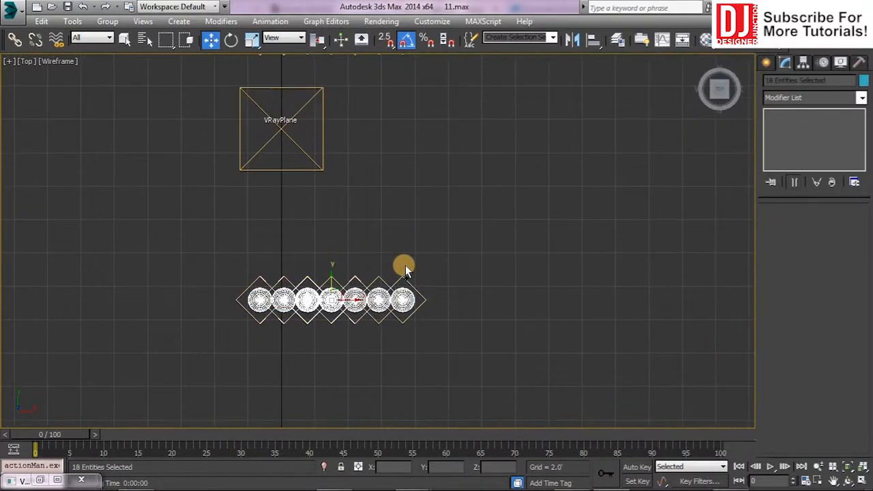
left_click(335, 288)
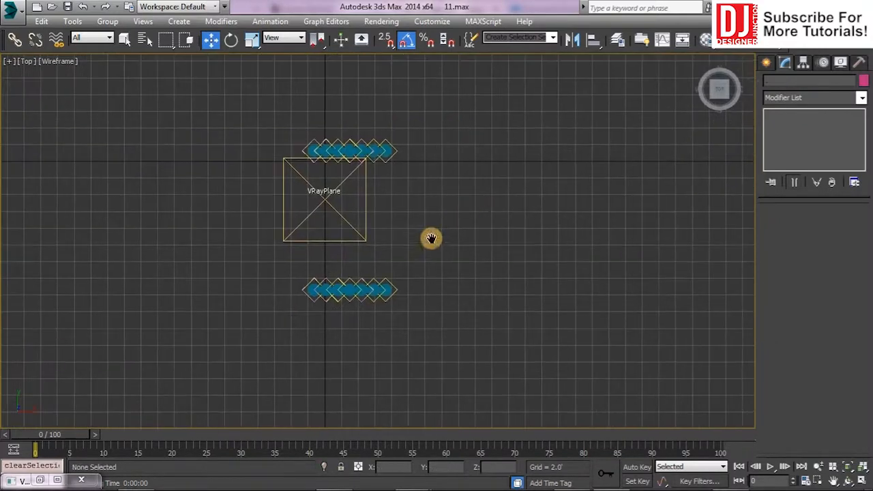
- Draw a wall Box behind the original pyramid in the Top view, about 0.7 ft long, 70.5 ft wide and 6.4 ft high
left_click(766, 62)
left_click(814, 100)
left_click(784, 111)
left_click(790, 144)
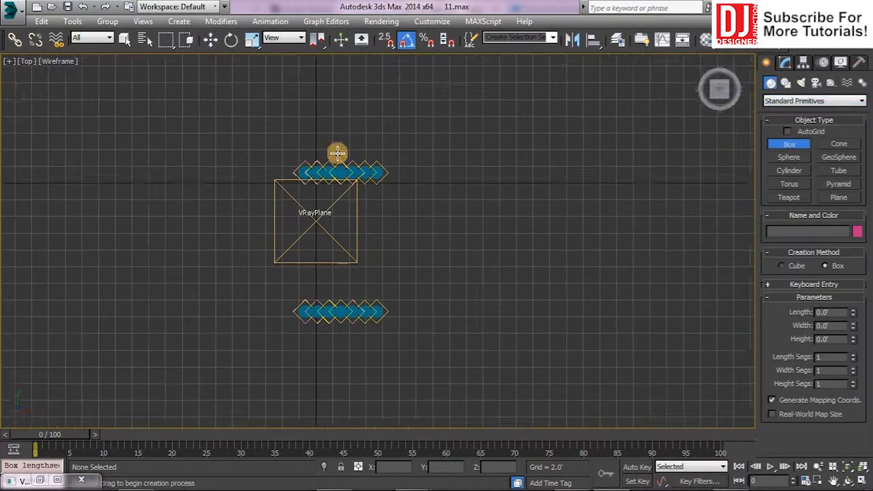
left_click_drag(127, 154, 718, 161)
left_click(717, 158)
key("w")
mouse_move(421, 132)
left_mouse_down()
mouse_move(425, 316)
mouse_move(425, 256)
left_mouse_up()
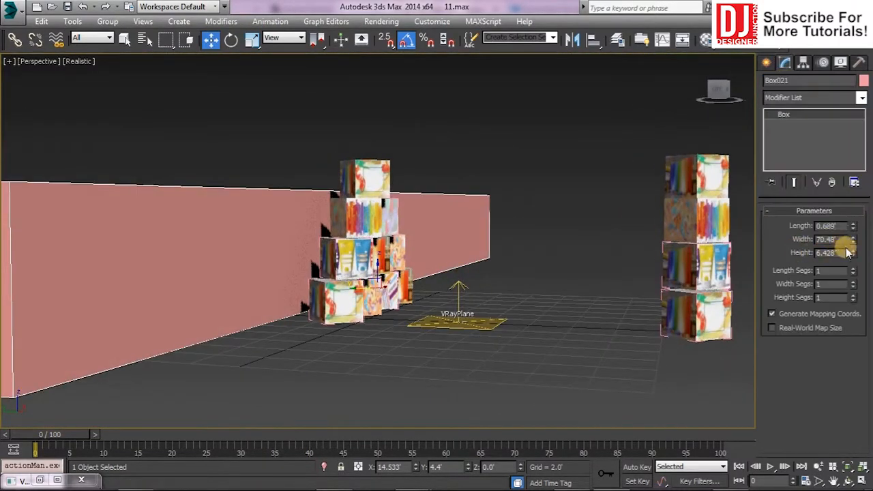
- Set the wall box's length to 0.5 ft and its height to 20 ft
left_click_drag(852, 226, 859, 160)
key("ctrl+z")
double_click(840, 227)
type("0.5")
key("Return")
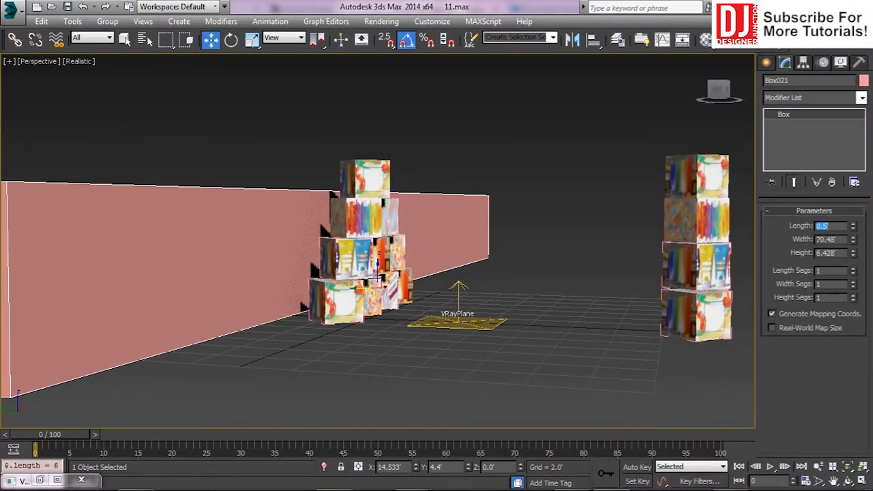
type("20")
key("Return")
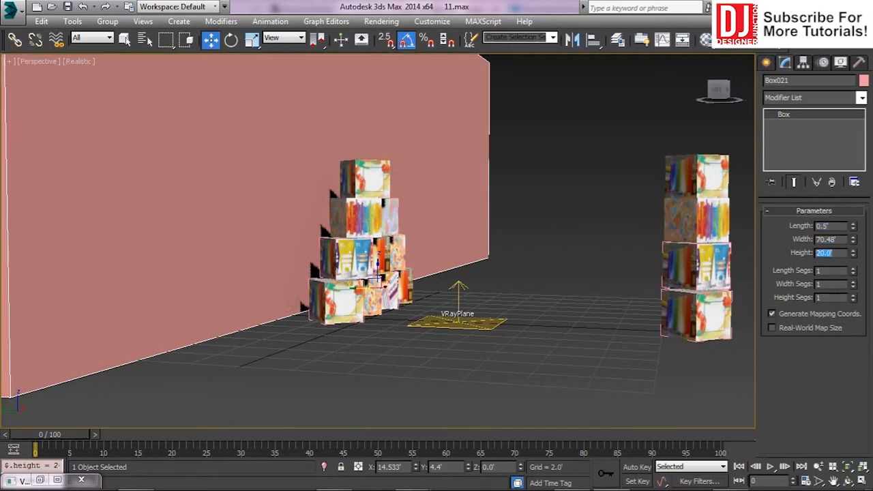
- Assign Material #8 from the Material Editor to the wall box
left_click(704, 42)
left_click_drag(547, 96, 436, 146)
left_click(547, 97)
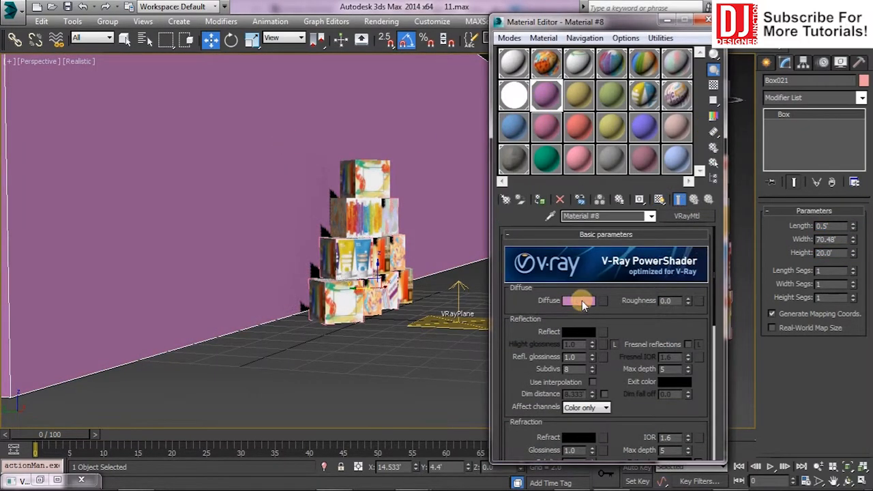
- Set Material #8's diffuse colour to a neutral grey of value 150 and close the Material Editor
left_click(580, 300)
left_click_drag(256, 126, 258, 178)
type("180")
key("Return")
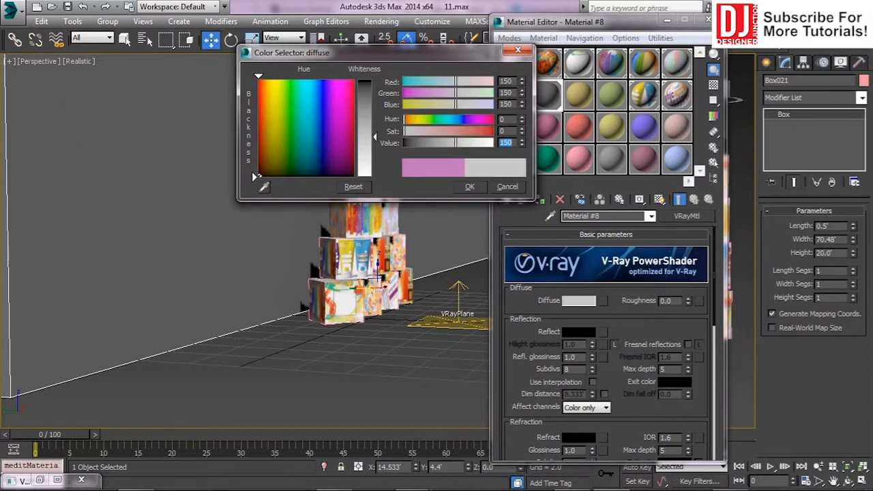
left_click(465, 188)
left_click(706, 20)
- Copy the wall in the Top view to the outer side of the second pyramid
key("t")
mouse_move(253, 189)
left_mouse_down("shift")
mouse_move(419, 175)
mouse_move(411, 365)
mouse_move(433, 347)
left_mouse_up("shift")
left_click(439, 304)
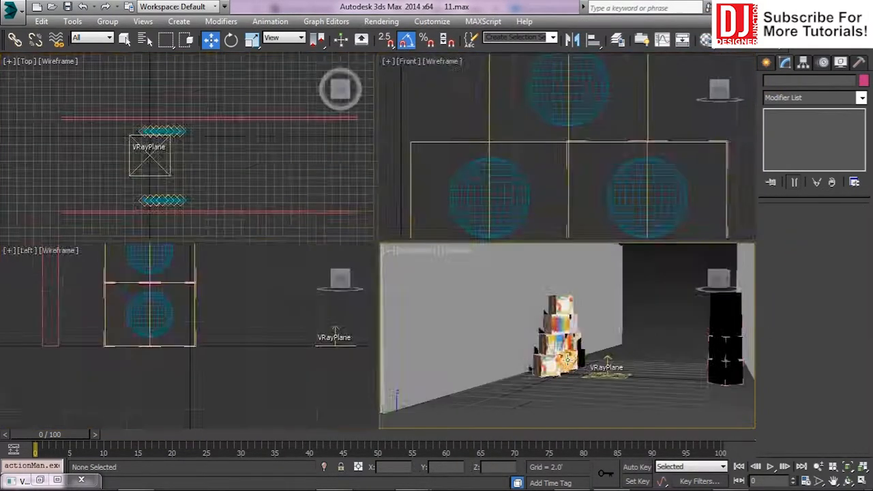
- Maximize the perspective view, look down the aisle, and switch it to Shaded with safe frames shown
key("alt+w")
mouse_move(567, 360)
middle_mouse_down("alt")
mouse_move(400, 328)
mouse_move(433, 321)
mouse_move(413, 323)
mouse_move(444, 339)
middle_mouse_up("alt")
left_click(66, 64)
left_click(101, 90)
scroll(410, 317, "up", 4)
left_click(35, 66)
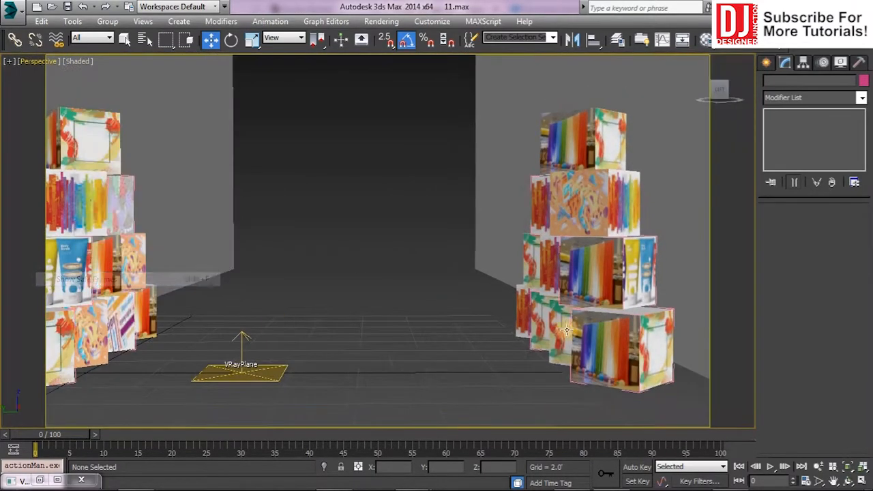
- Frame the aisle with both pyramids inside the safe frame, start a test render and stop it
scroll(720, 89, "up", 2)
middle_click_drag(363, 244, 402, 261)
left_click(820, 468)
left_click_drag(401, 245, 417, 259)
key("shift+q")
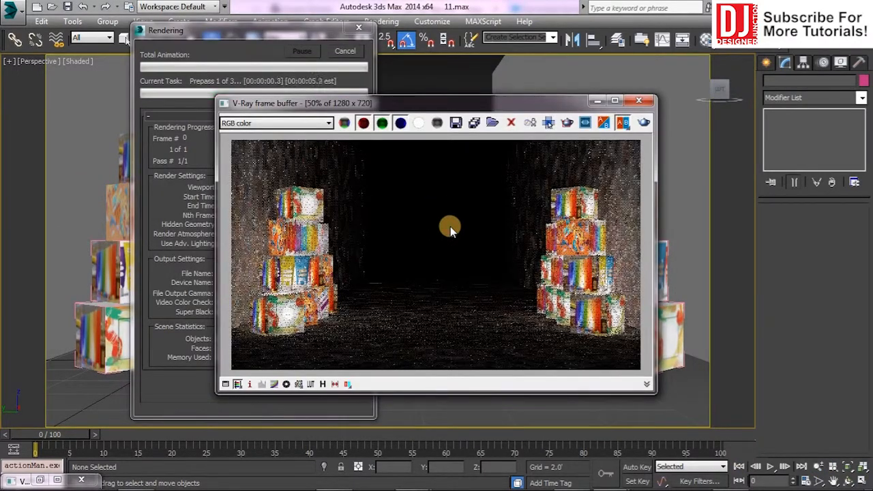
left_click(347, 52)
- Enable the V-Ray GI environment skylight override with multiplier 0.5, render the aisle and close the frame buffer
left_click(727, 40)
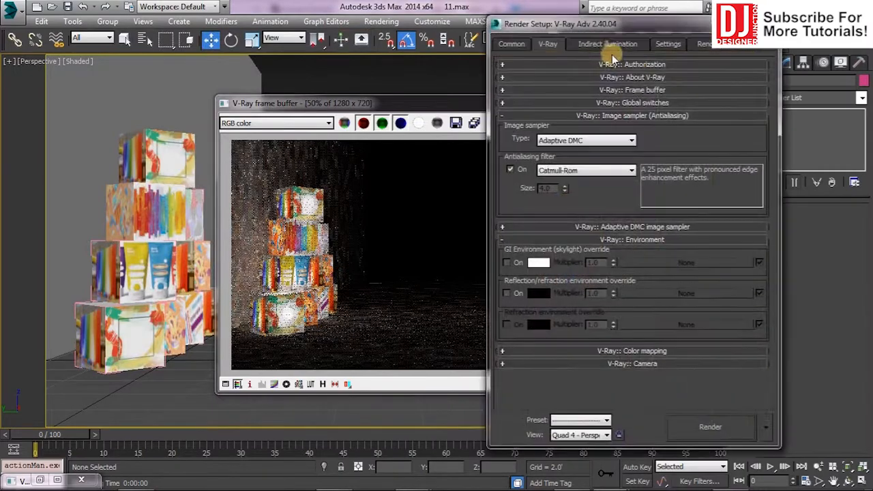
left_click(727, 429)
left_click(638, 104)
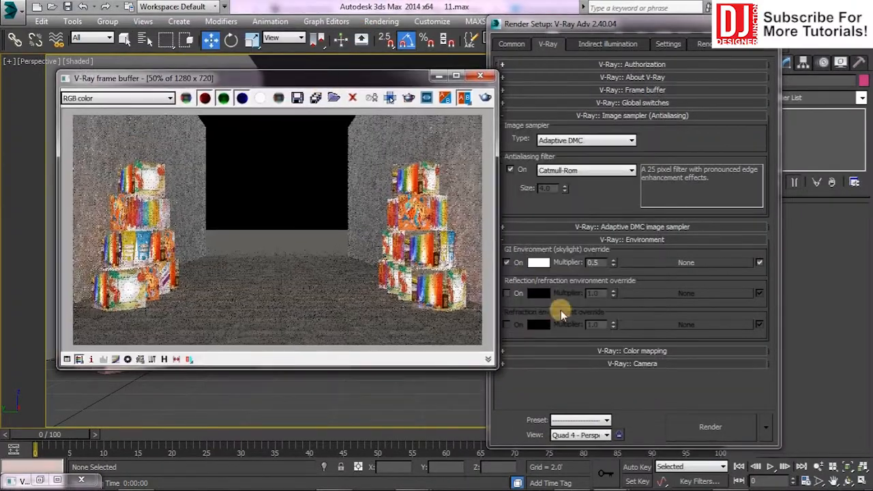
left_click(481, 76)
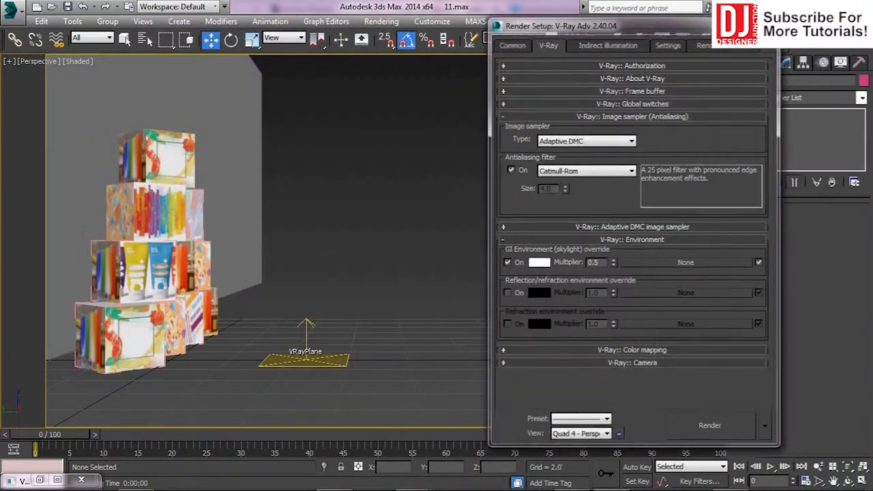
- Run short test renders of the aisle view, stop them, and close the frame buffer and render settings
left_click(764, 23)
key("shift+q")
left_click(349, 52)
key("F10")
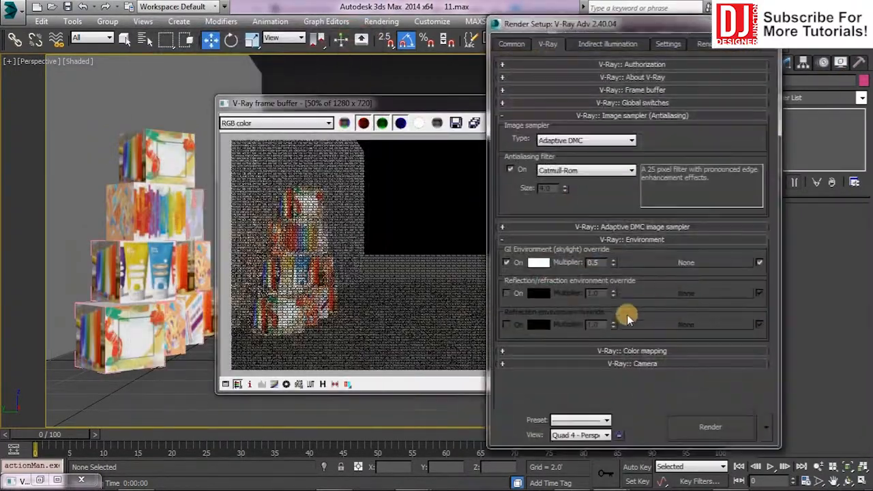
left_click(704, 423)
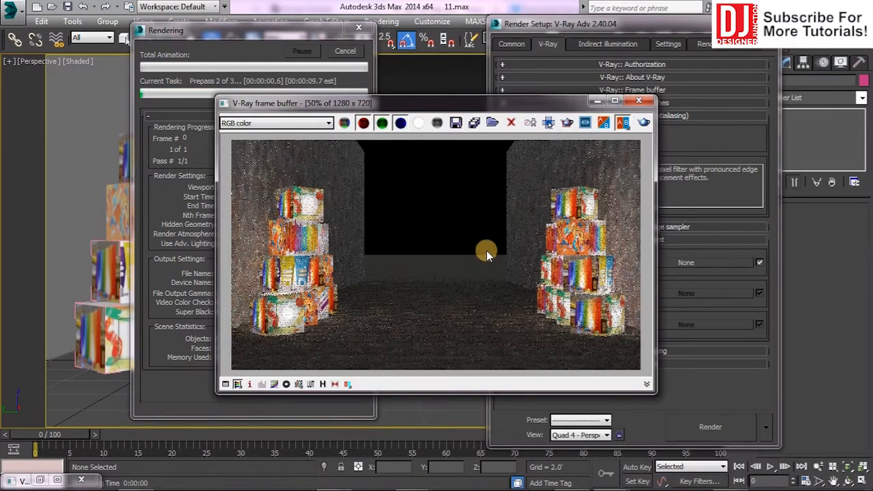
left_click(345, 51)
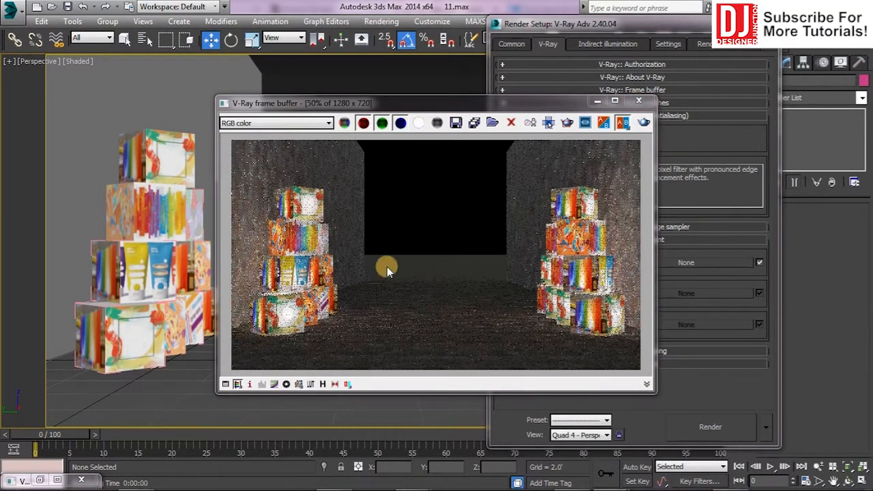
left_click(644, 105)
left_click(763, 23)
- Test-render the two pyramids from a higher viewpoint between the walls, stop the render and close the frame buffer
middle_click_drag(530, 211, 543, 228, "alt")
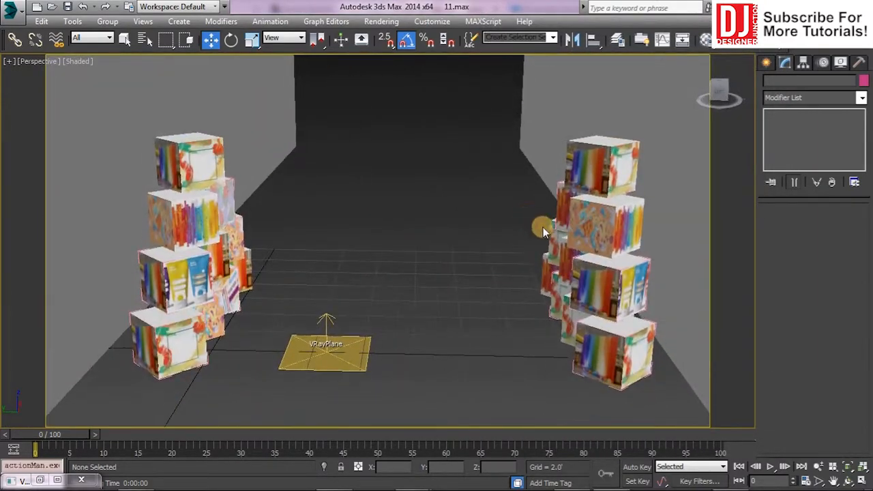
key("shift+q")
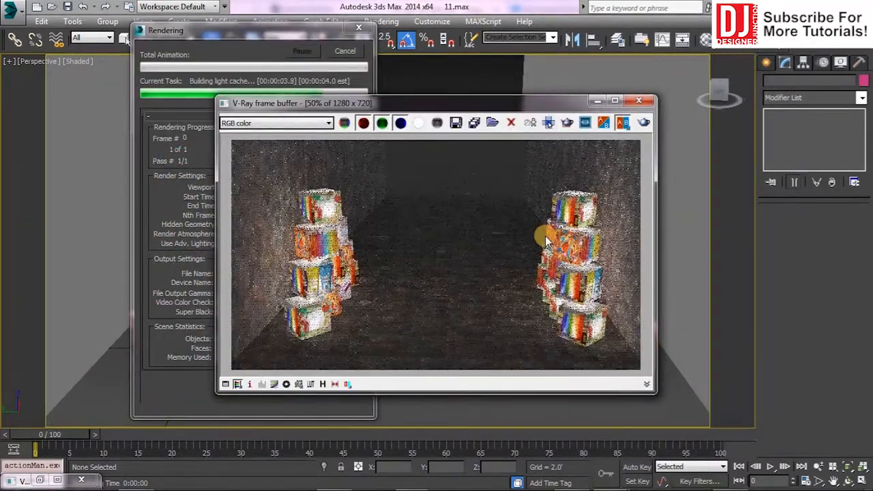
left_click(358, 29)
left_click(639, 100)
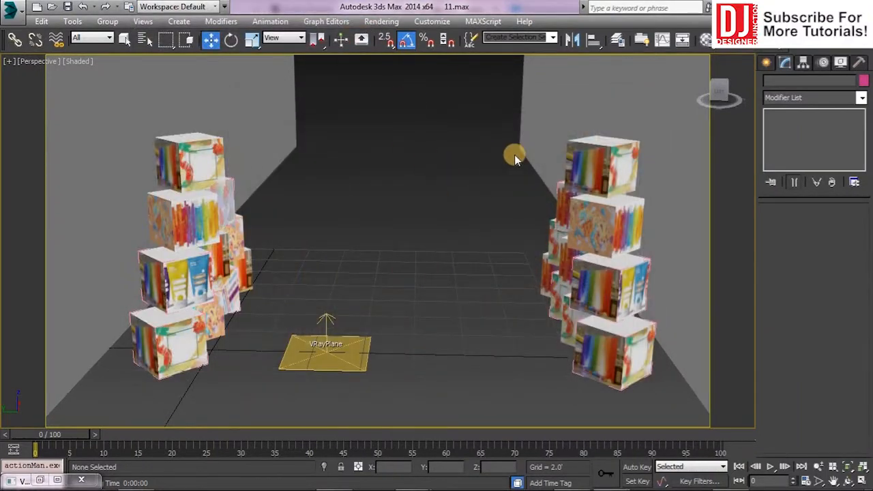
- Move the wall behind the first pyramid about -11.4' along X in the Front view, centring it on the pyramid
middle_click_drag(515, 154, 326, 217, "alt")
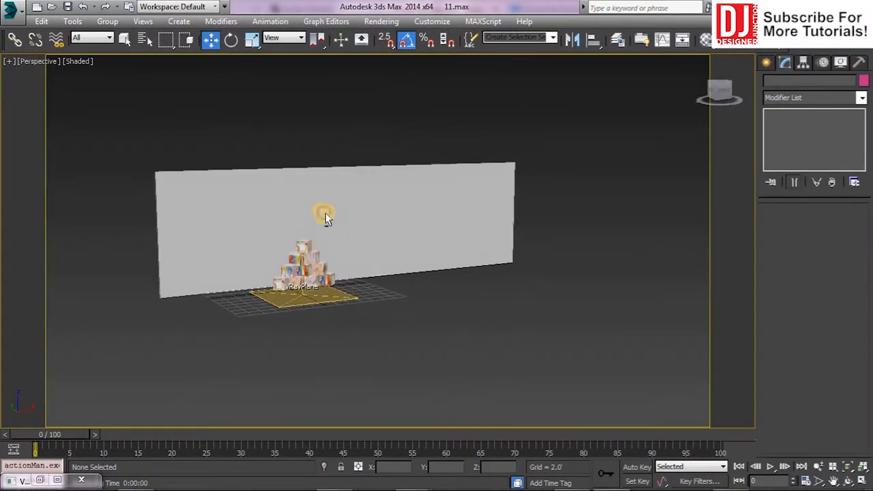
left_click(326, 217)
key("f")
scroll(487, 267, "up", 5)
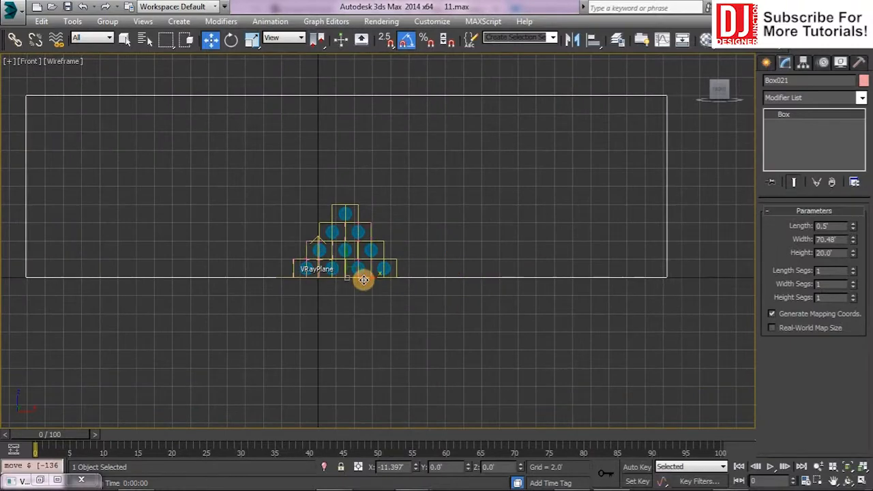
left_click_drag(364, 279, 361, 279)
- Frame the first pyramid head-on against its wall in the maximized perspective view and create a target camera from that view
key("alt+w")
left_click(619, 332)
key("alt+w")
scroll(401, 271, "up", 6)
middle_click_drag(401, 272, 600, 362)
scroll(518, 328, "down", 1)
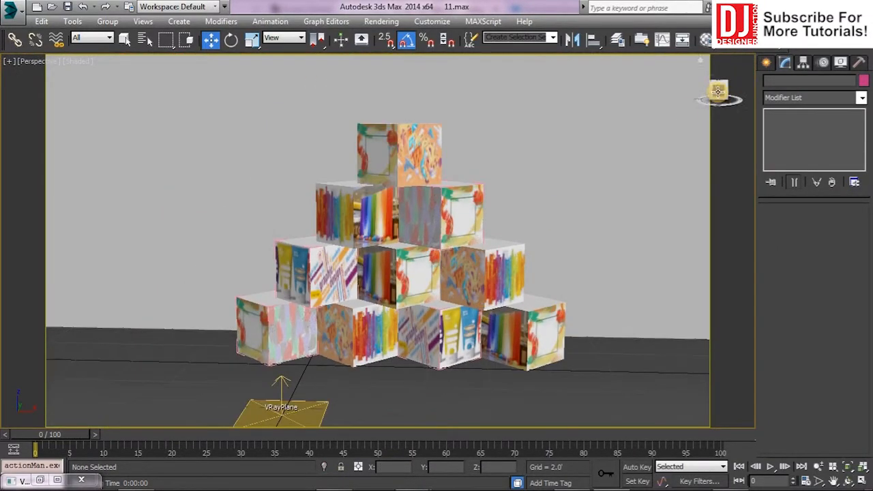
left_click(718, 91)
middle_click_drag(488, 341, 474, 290)
left_click(820, 467)
mouse_move(480, 281)
left_mouse_down()
mouse_move(479, 253)
mouse_move(492, 275)
mouse_move(478, 289)
mouse_move(488, 280)
left_mouse_up()
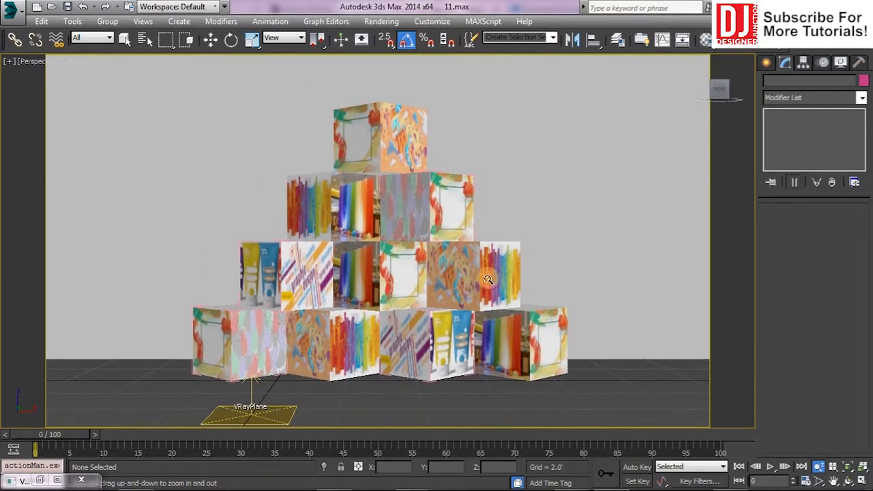
key("ctrl+c")
key("alt+w")
key("alt+w")
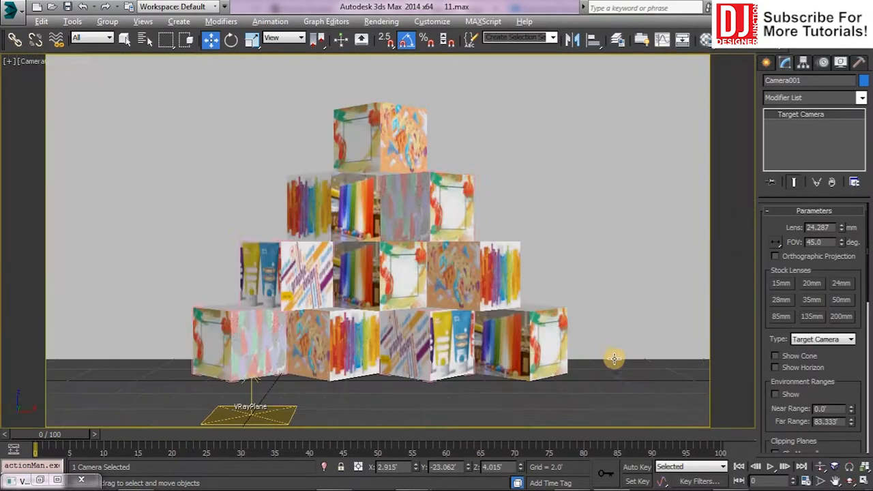
- Render the camera view and inspect the glowing boxes at 50% and 100% zoom in the maximized frame buffer
key("shift+q")
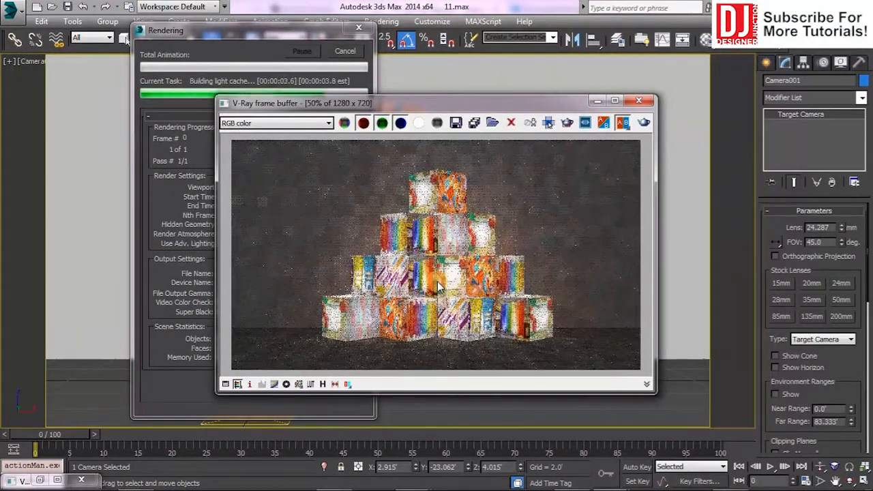
double_click(232, 103)
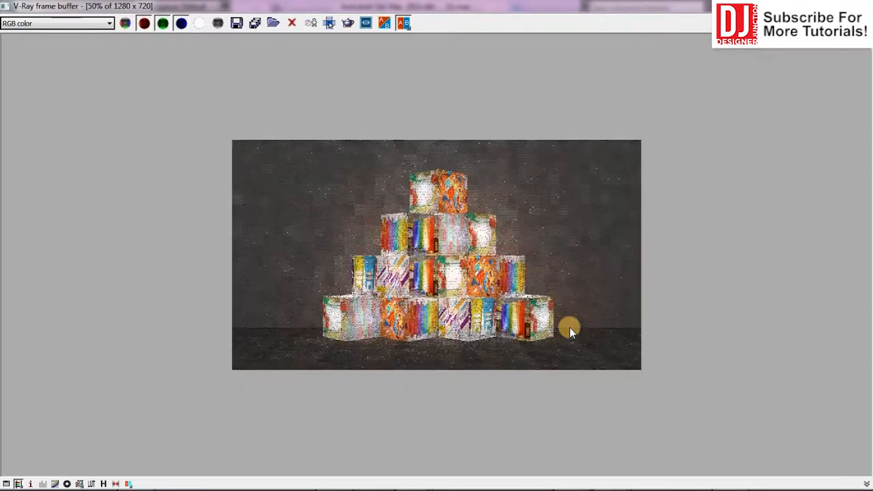
double_click(569, 327)
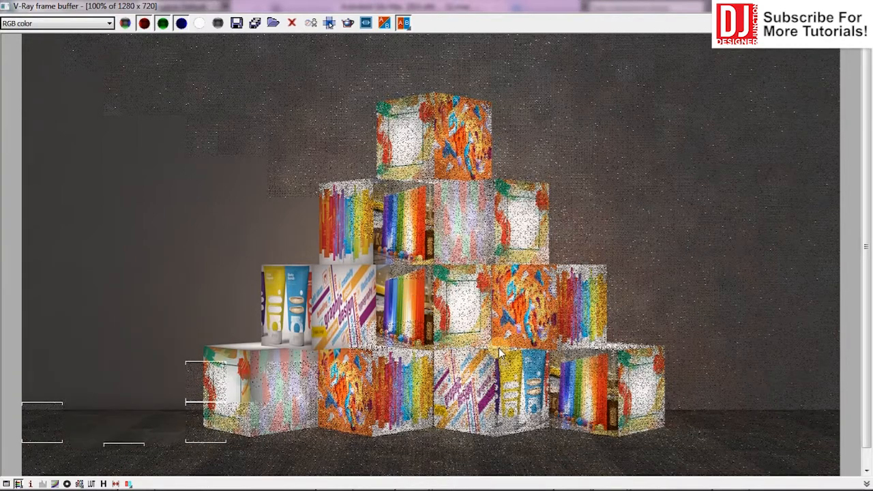
middle_click_drag(498, 348, 487, 302)
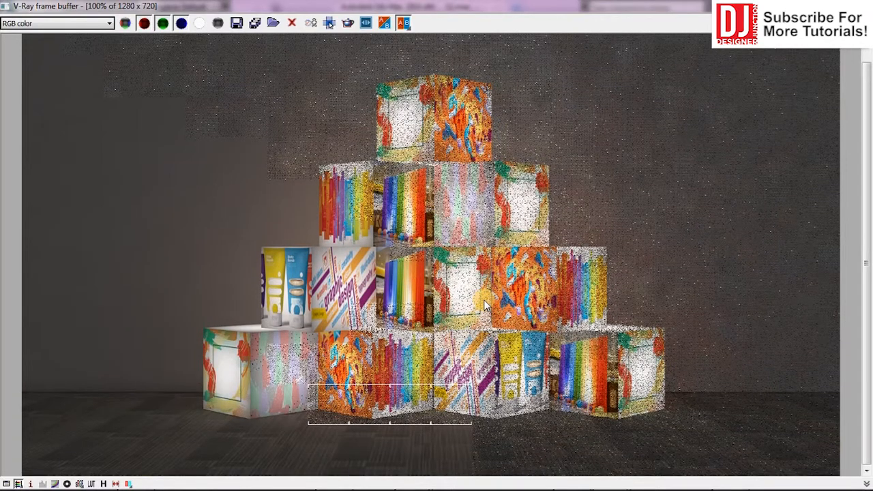
scroll(342, 401, "down", 2)
scroll(468, 333, "up", 2)
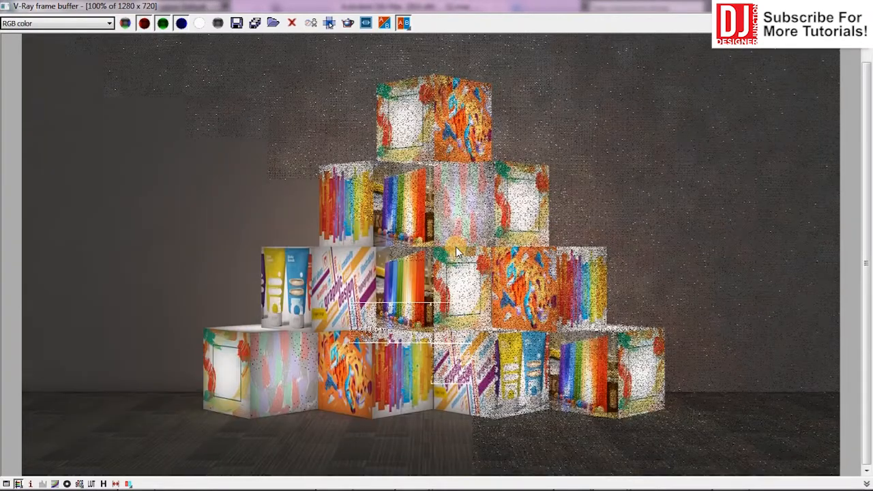
scroll(455, 247, "down", 1)
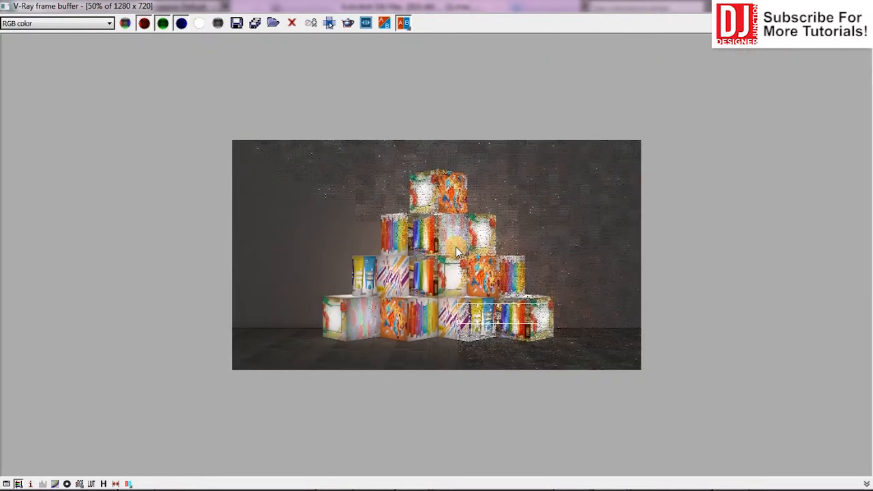
scroll(494, 298, "up", 1)
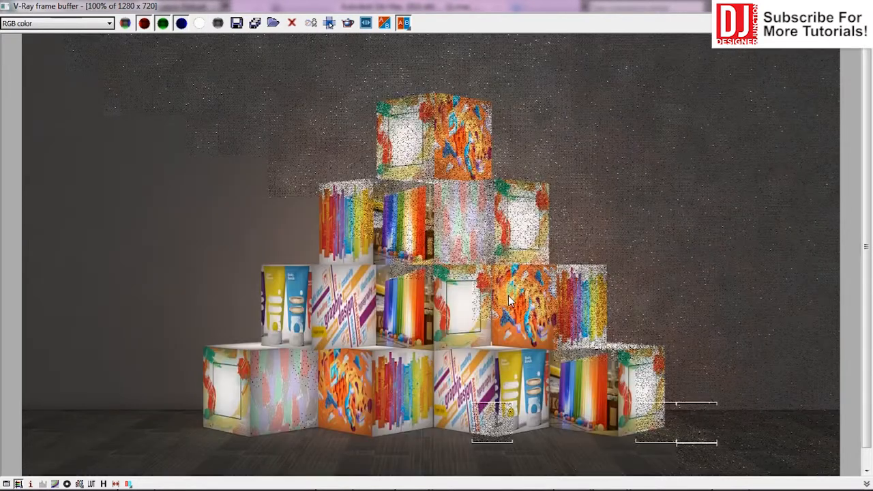
scroll(508, 301, "down", 1)
scroll(509, 301, "up", 1)
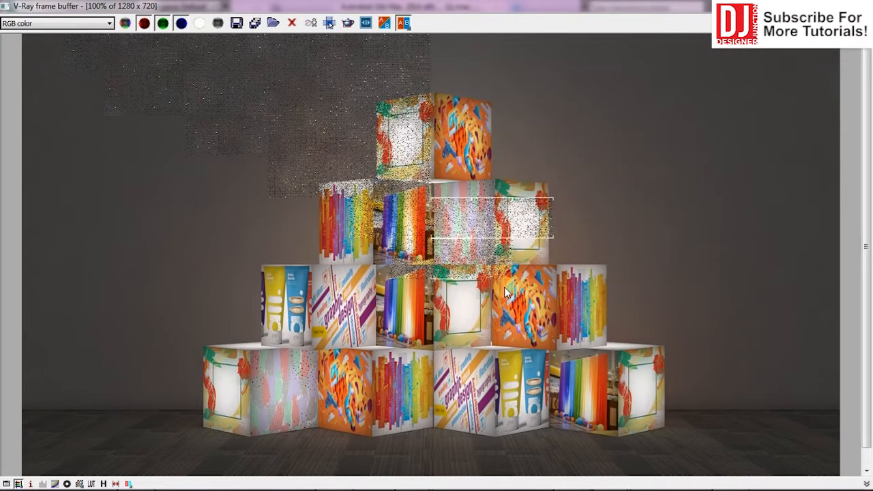
scroll(505, 290, "down", 1)
scroll(505, 292, "up", 1)
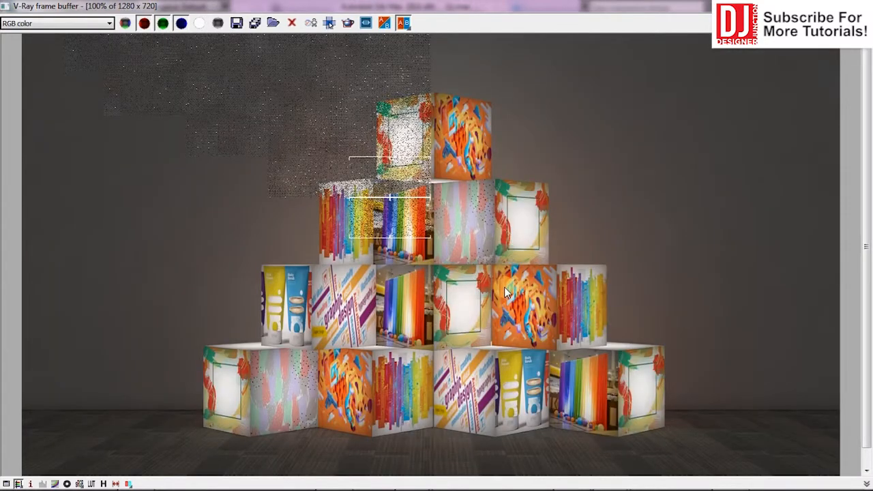
scroll(505, 292, "down", 1)
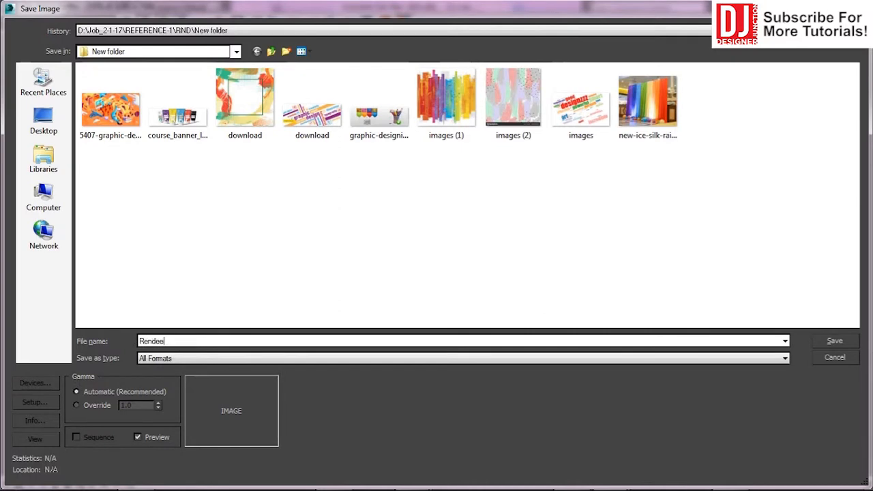
- Name the rendered image Render-1, choose its file type and save it in New folder
type("-1")
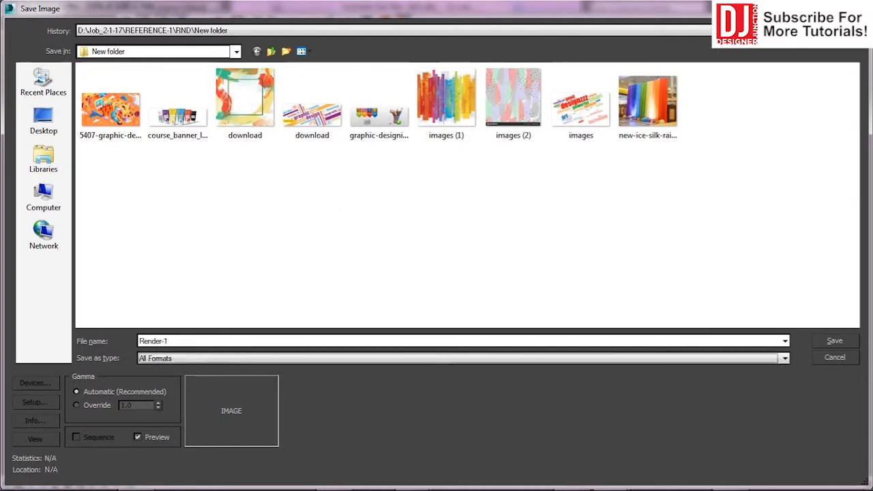
left_click(464, 358)
left_click(409, 319)
key("Return")
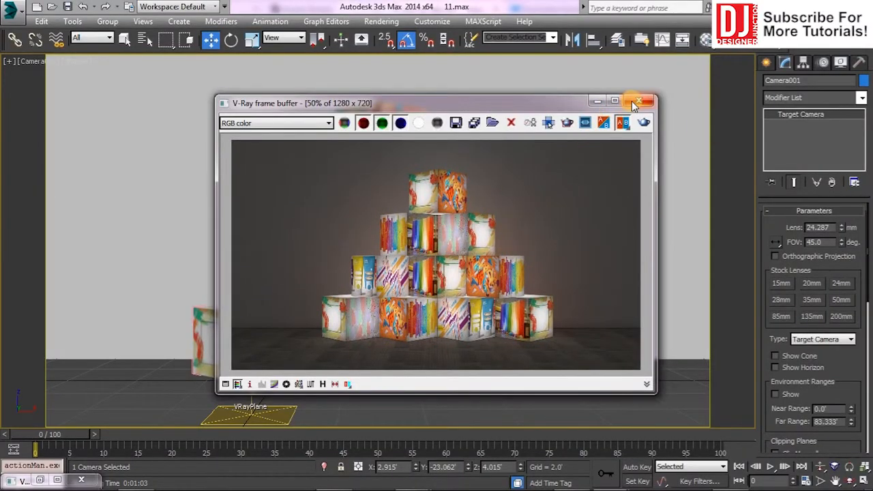
- Open the white V-Ray light material and region-render the right half of the pyramid in the maximized frame buffer
left_click(702, 41)
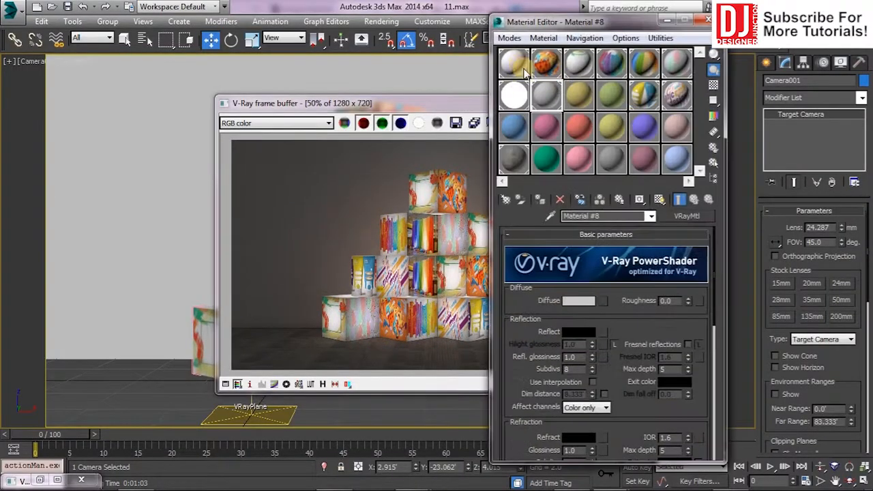
left_click(516, 94)
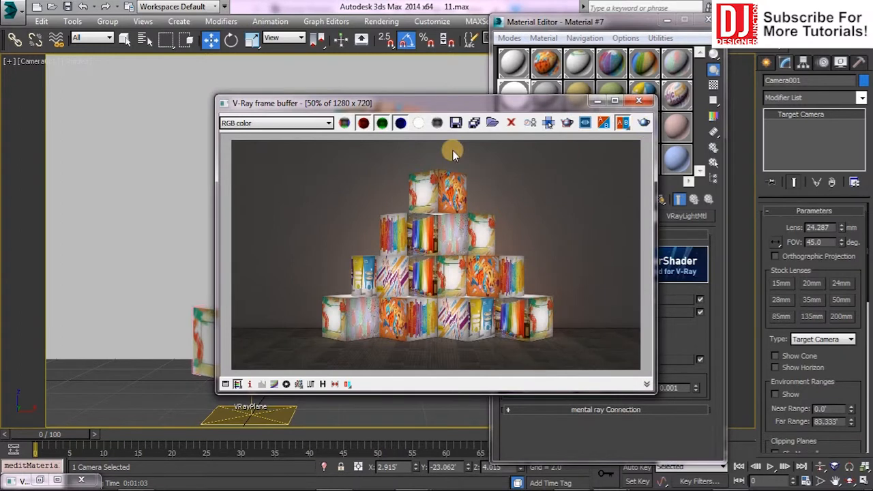
left_click(614, 101)
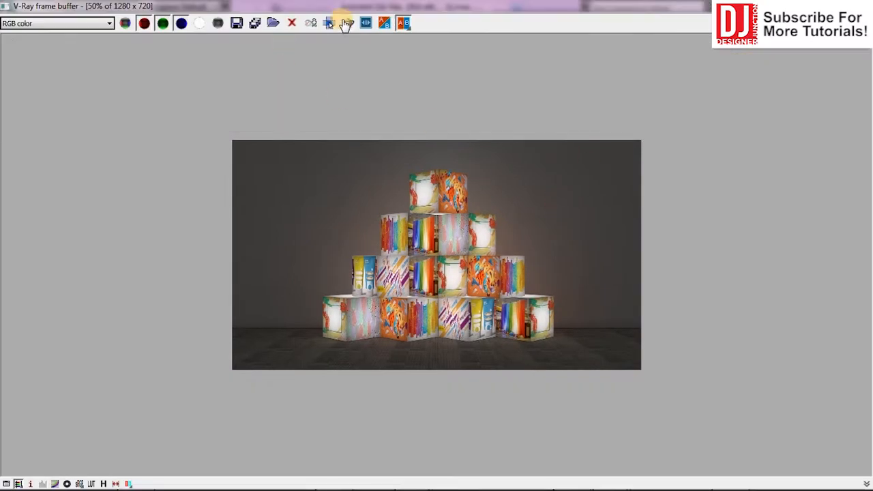
double_click(456, 216)
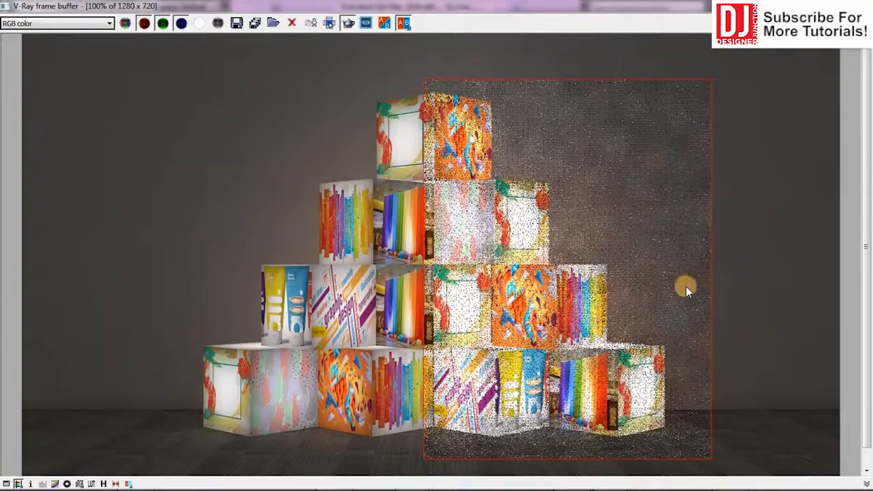
middle_click_drag(686, 287, 698, 278)
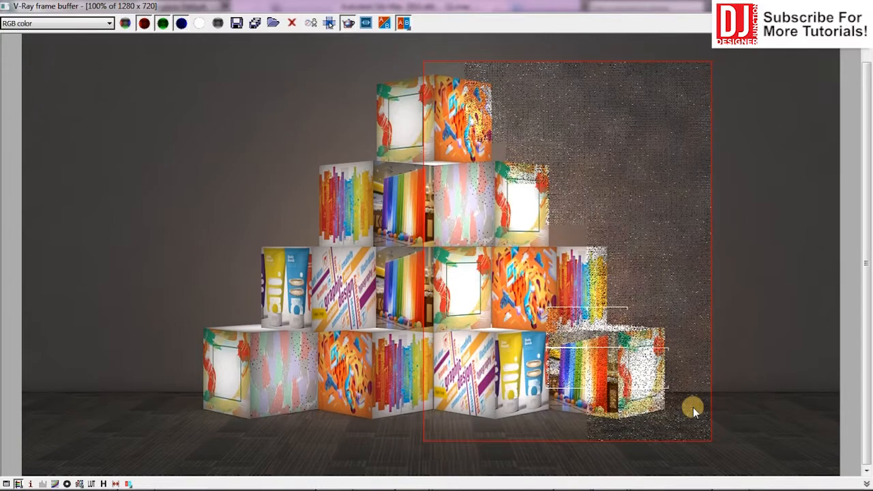
- Inspect the region render at up to 200% zoom, and close the frame buffer and the Material Editor
left_click(833, 5)
scroll(483, 258, "down", 1)
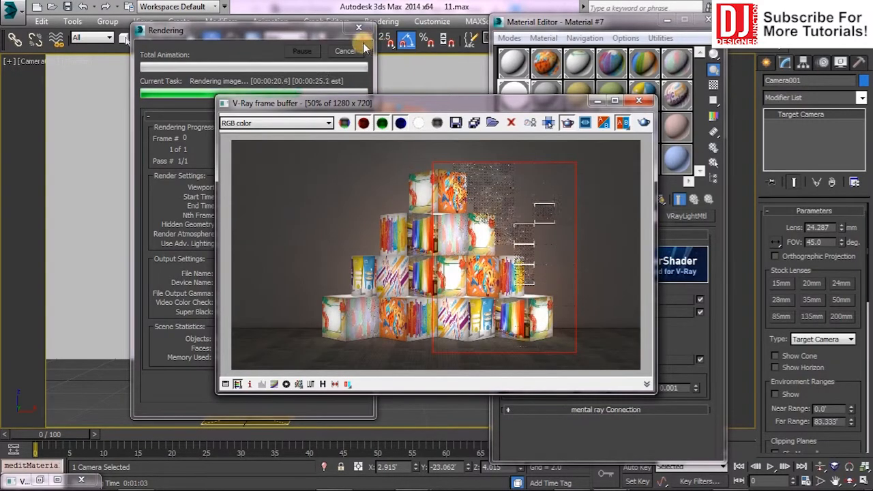
scroll(486, 318, "up", 1)
left_click(614, 101)
scroll(512, 367, "up", 1)
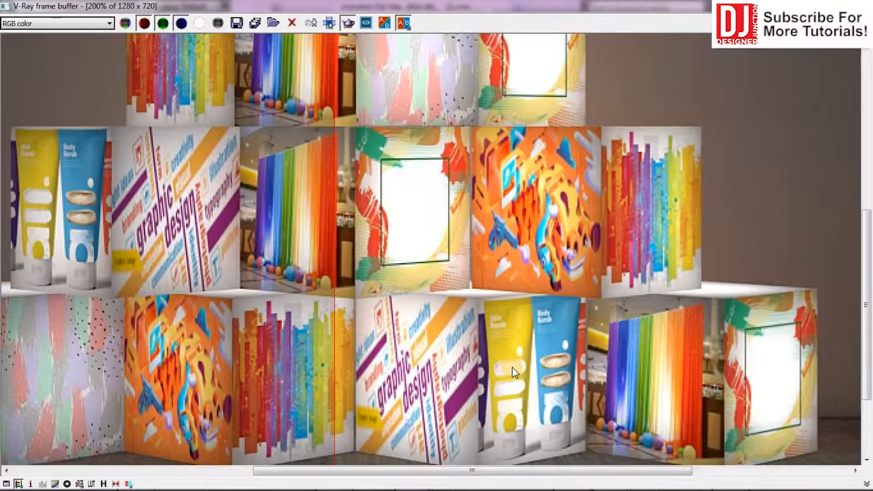
middle_click_drag(513, 367, 500, 288)
scroll(500, 287, "down", 1)
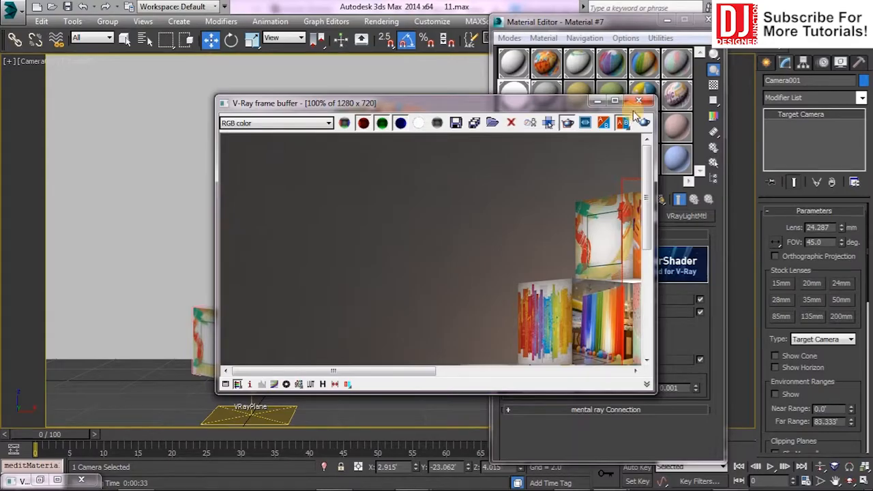
left_click(637, 102)
left_click(706, 23)
- Orbit and dolly the camera to an angled view that keeps the whole pyramid inside the safe frame
left_click(732, 225)
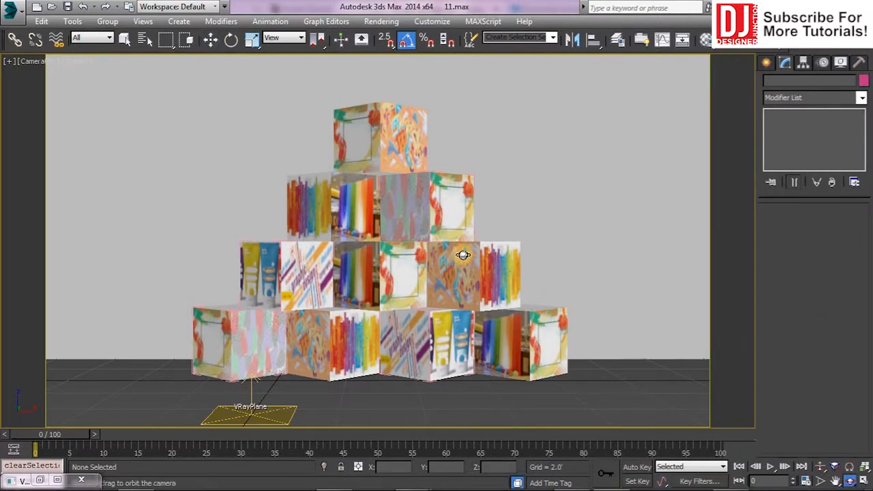
left_click_drag(479, 278, 422, 301)
left_click_drag(482, 349, 442, 332)
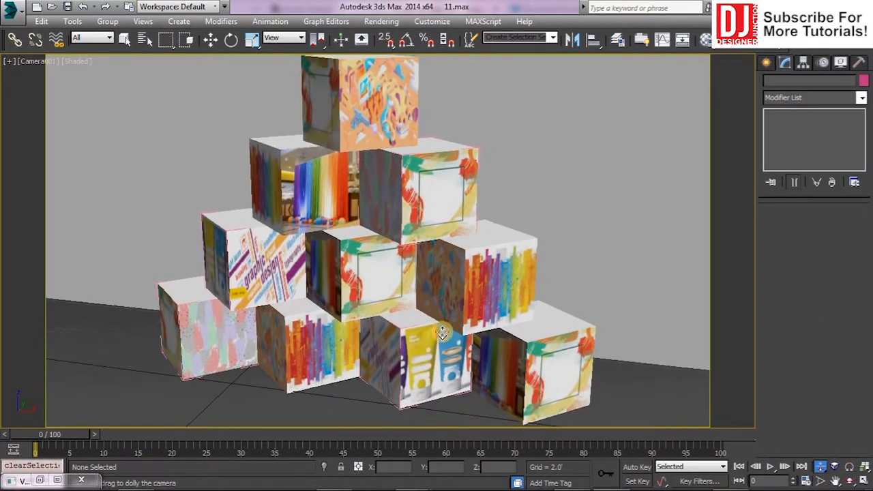
left_click(850, 483)
left_click_drag(533, 361, 341, 324)
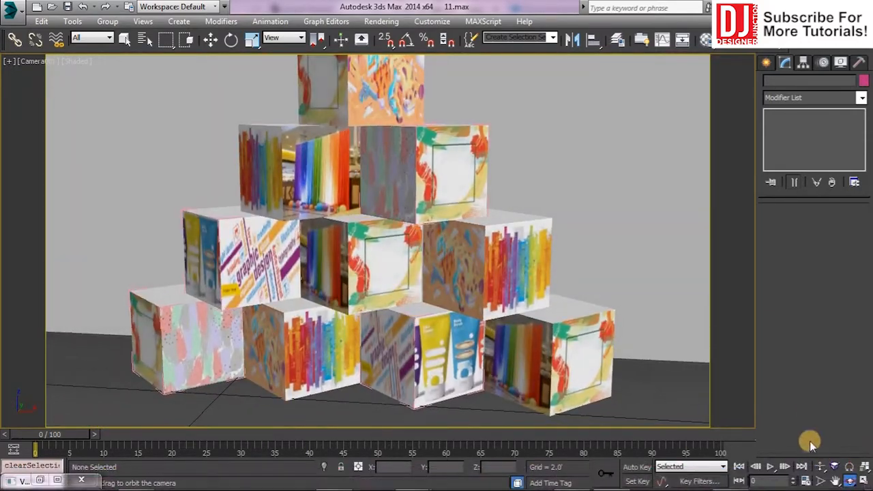
left_click(821, 467)
left_click_drag(506, 268, 507, 305)
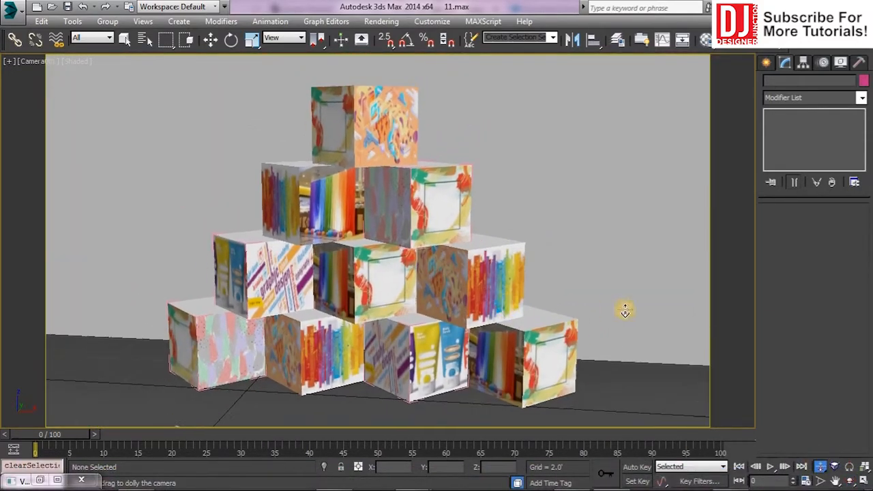
- Render the full angled camera view with region rendering switched off, and inspect it at 100% zoom in the maximized frame buffer
key("shift+q")
scroll(557, 309, "down", 1)
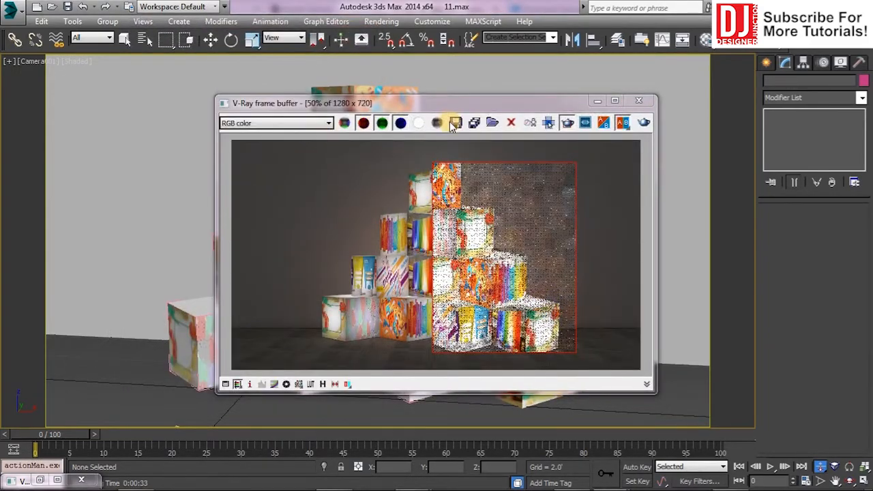
left_click(569, 125)
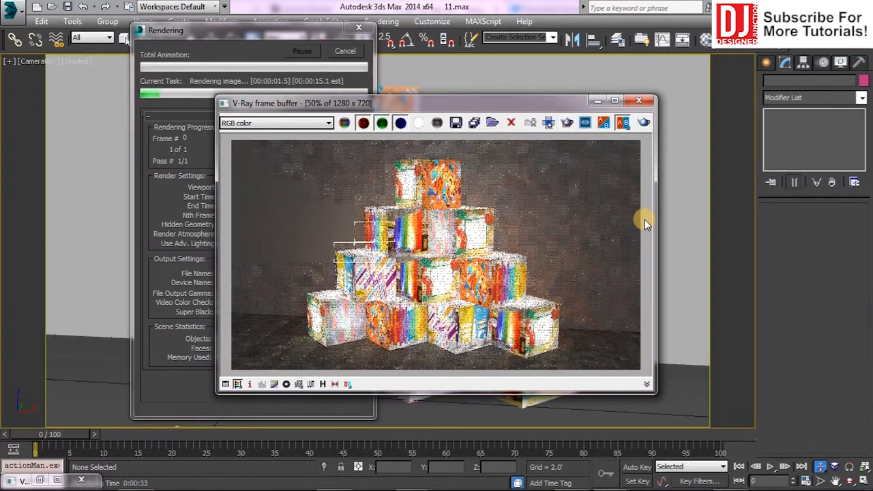
double_click(238, 103)
scroll(483, 322, "up", 1)
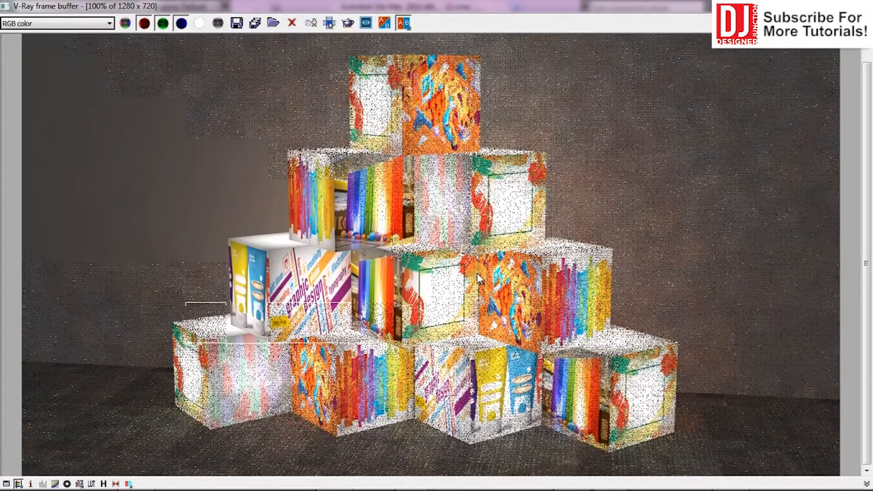
scroll(448, 253, "down", 1)
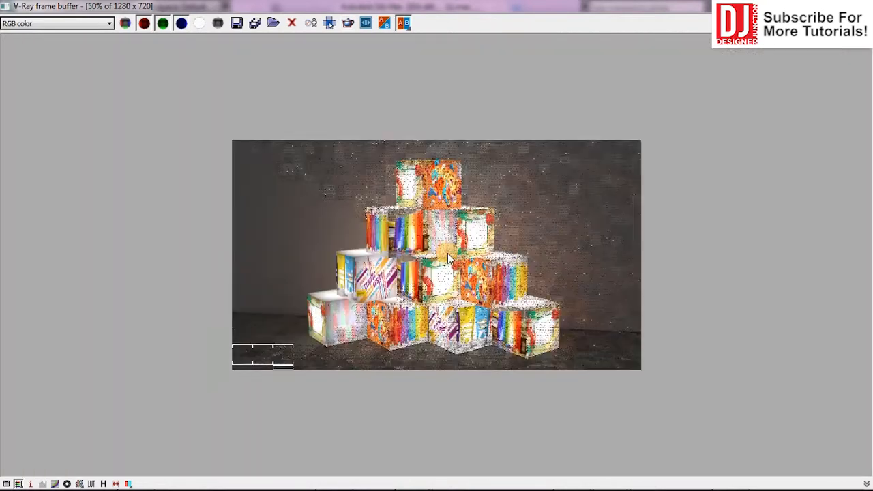
scroll(447, 253, "up", 1)
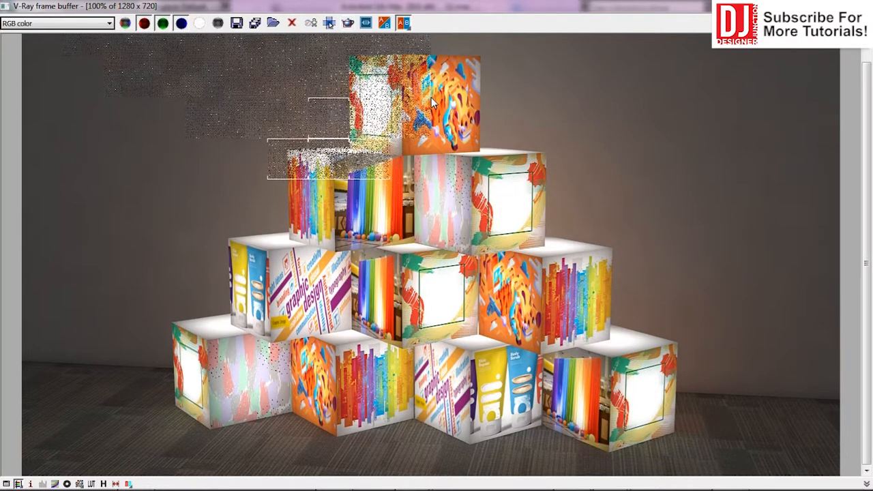
- Save the rendered image as Render-2 in TIF format in New folder, accepting the 8-bit color, uncompressed 300 dpi settings
left_click(236, 24)
left_click(161, 356)
left_click(163, 324)
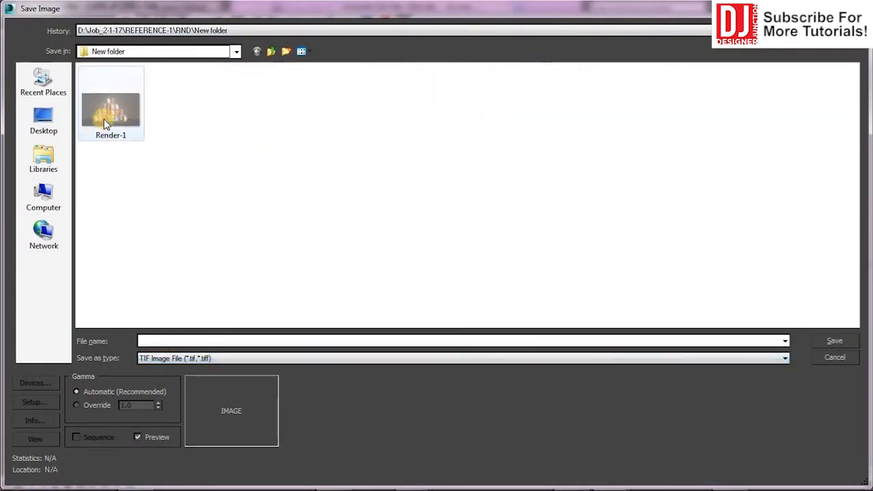
left_click(103, 119)
left_click(193, 341)
key("BackSpace")
type("2")
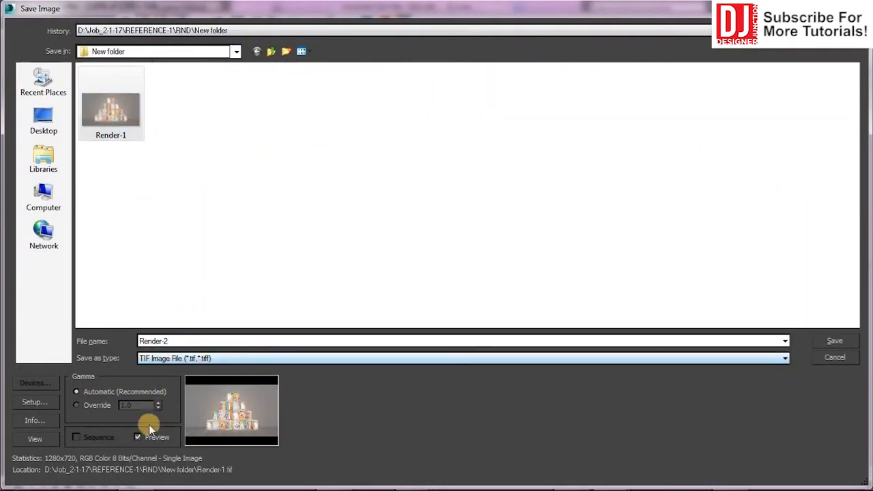
left_click(836, 340)
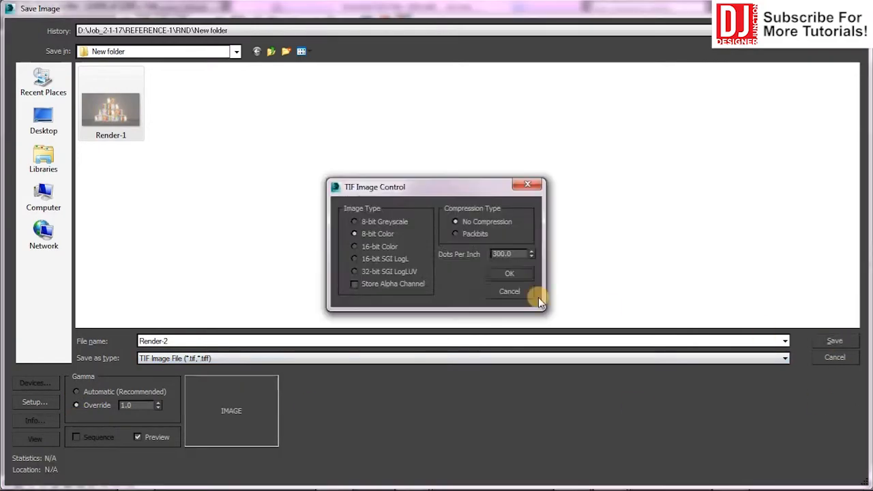
left_click(512, 274)
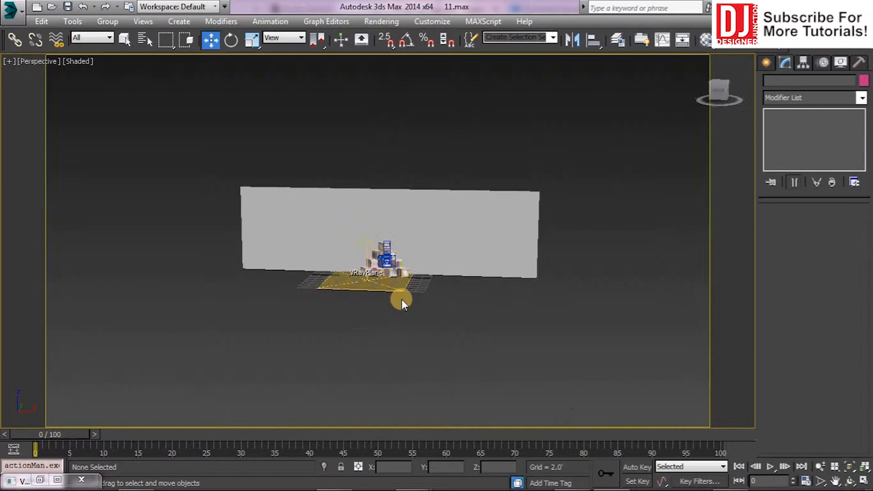
- Copy the back wall to the opposite, open side of the scene, parallel to the original wall
middle_click_drag(402, 296, 415, 371, "alt")
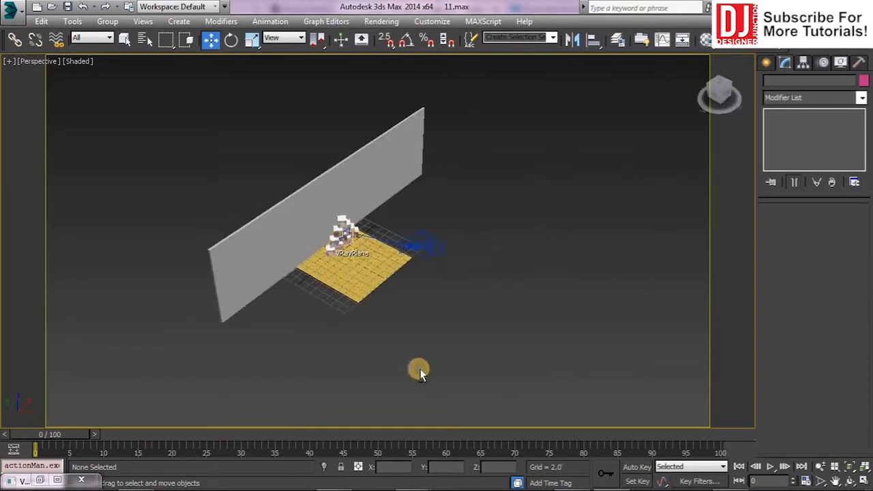
left_click(312, 230)
left_click_drag(312, 230, 414, 286, "shift")
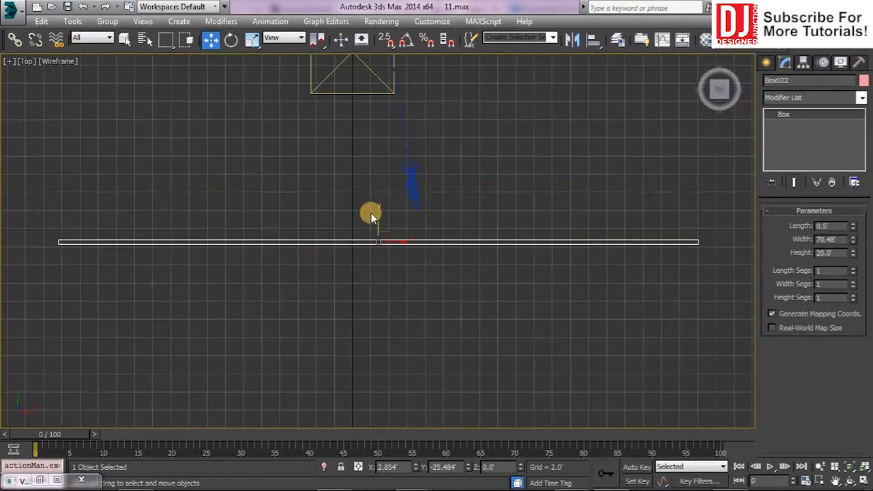
left_click_drag(281, 140, 512, 157)
left_click(512, 157)
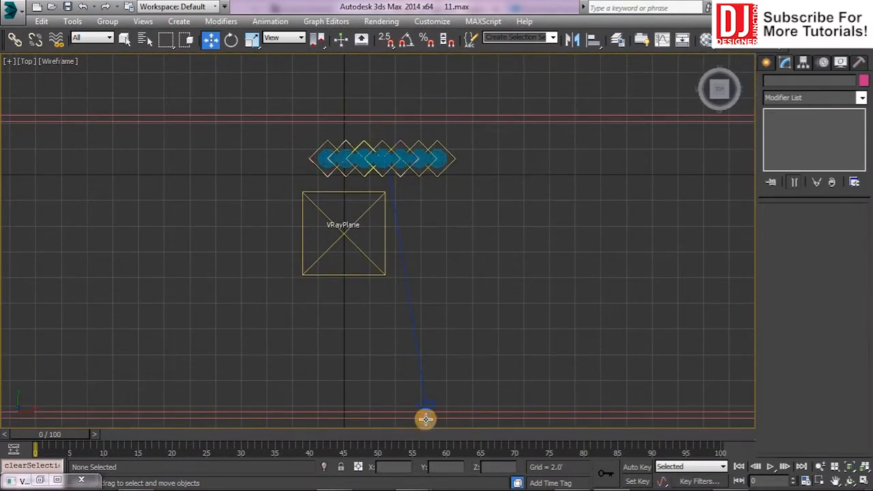
- Delete the camera standing near the copied wall
left_click(427, 419)
middle_click_drag(463, 328, 412, 349)
key("Delete")
- Copy the whole pyramid of boxes across the floor to stand in front of the opposite wall
left_click(278, 177)
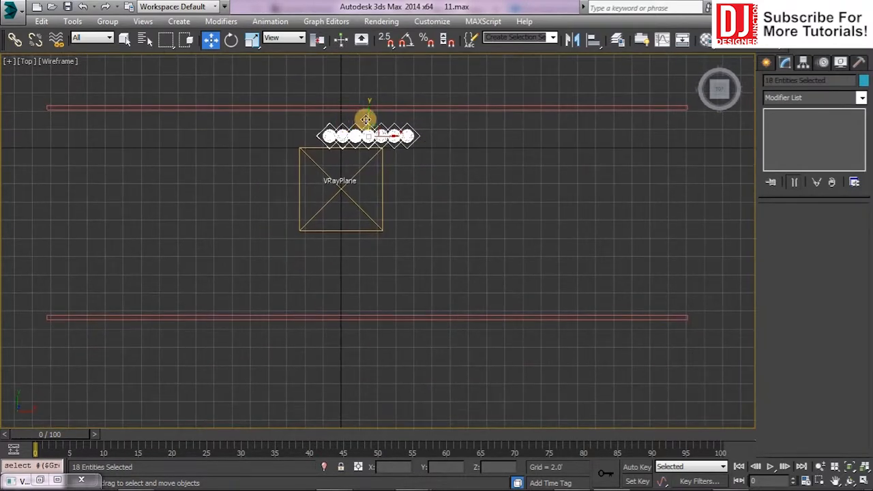
left_click_drag(366, 121, 374, 263, "shift")
left_click(425, 301)
- Move the copied front wall slightly closer to the second pyramid
left_click(368, 314)
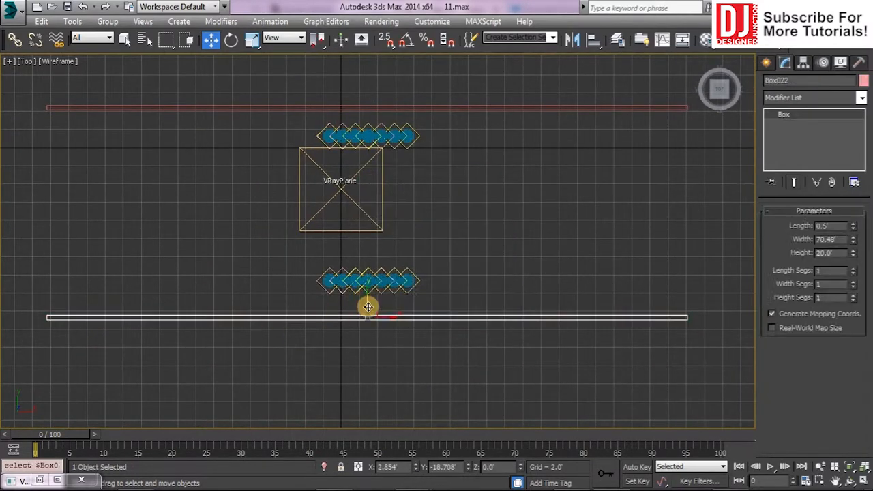
left_click_drag(369, 307, 376, 296)
left_click(421, 266)
- Make another copy of the back wall beyond the right-hand end of the two parallel walls
middle_click_drag(446, 232, 363, 242)
scroll(363, 241, "down", 2)
left_click(443, 150)
middle_click_drag(465, 193, 418, 186)
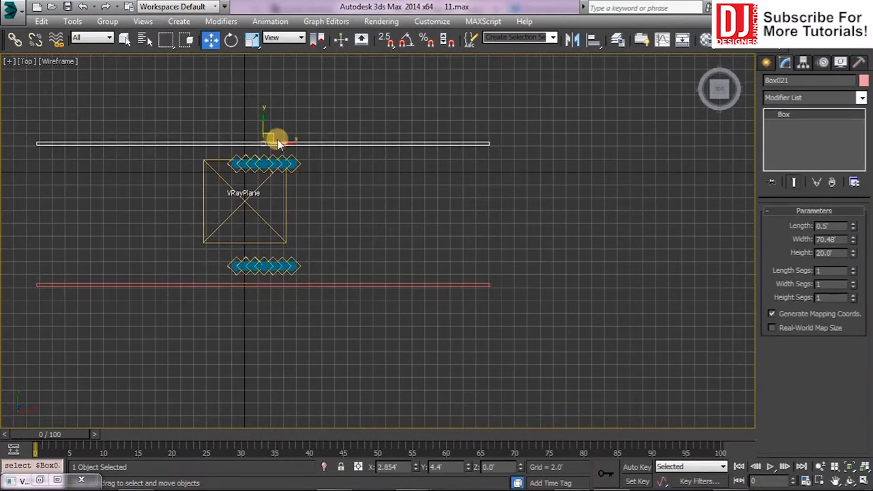
mouse_move(278, 143)
left_mouse_down("shift")
mouse_move(554, 181)
mouse_move(540, 288)
left_mouse_up("shift")
left_click(453, 302)
- Rotate the new wall perpendicular to the parallel walls with angle snap on, and move it across their right-hand end
key("e")
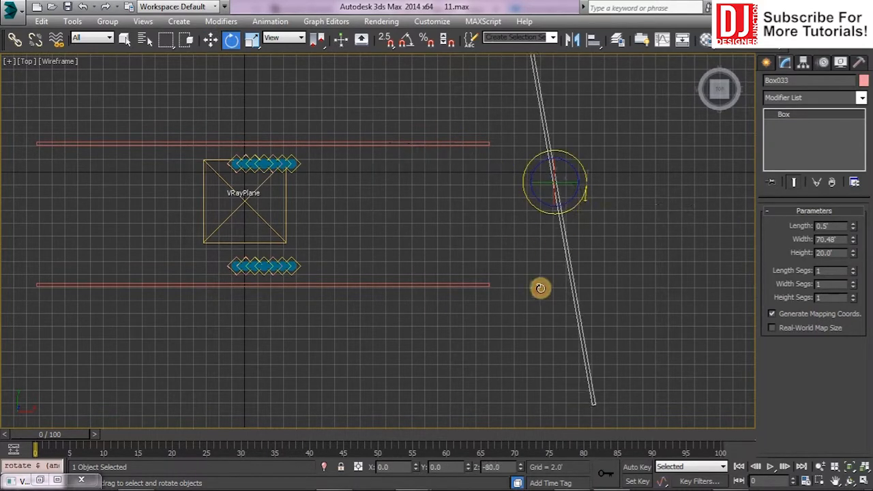
key("ctrl+z")
left_click(406, 40)
middle_click_drag(606, 181, 518, 176)
left_click_drag(498, 169, 498, 179)
key("w")
left_click_drag(480, 142, 522, 287)
- Stretch the back wall along its length until it reaches the perpendicular end wall
left_click(347, 139)
middle_click_drag(246, 181, 271, 182)
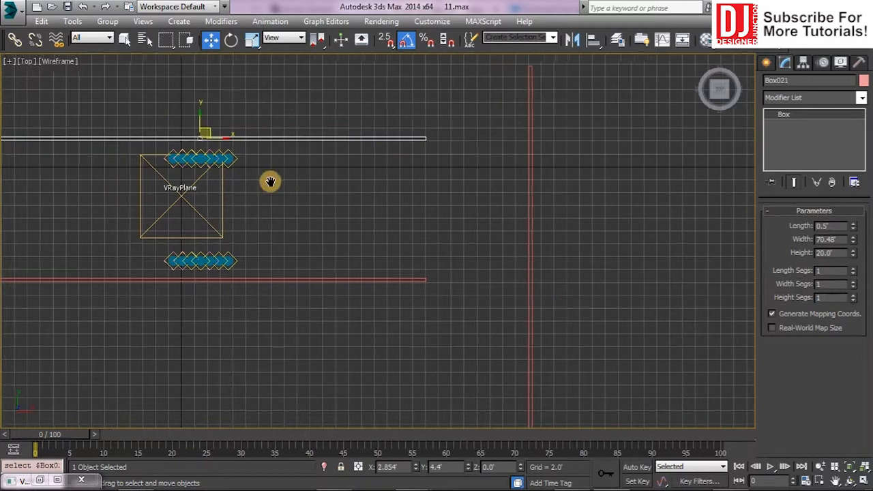
key("r")
left_click_drag(235, 135, 271, 141)
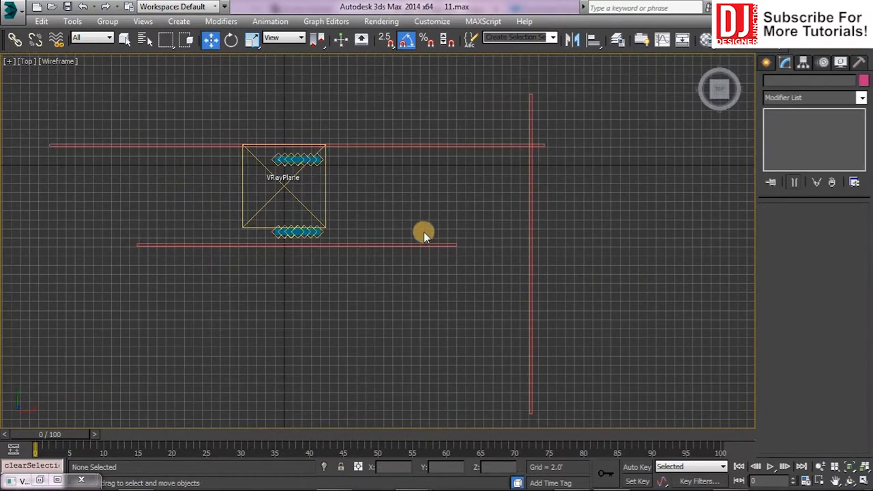
- Copy the perpendicular end wall and align the copy with the right-hand end of the shorter front wall
left_click(531, 246)
left_click_drag(543, 247, 461, 258, "shift")
left_click(436, 304)
key("r")
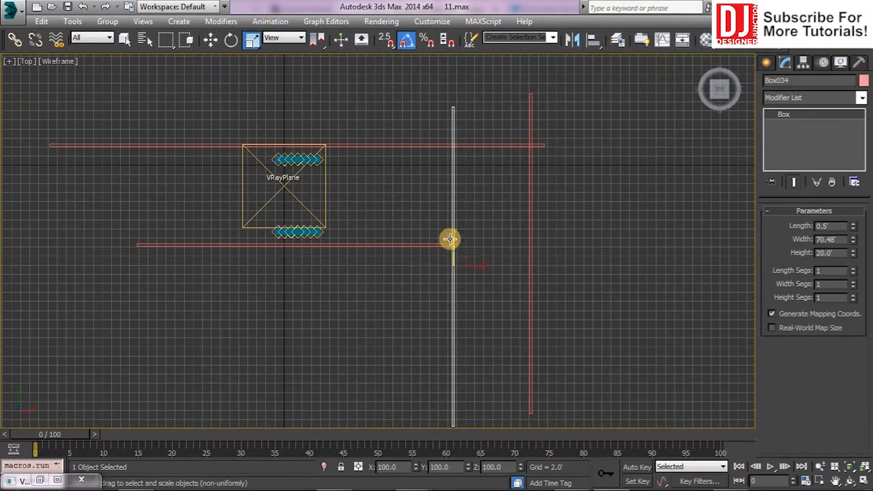
key("w")
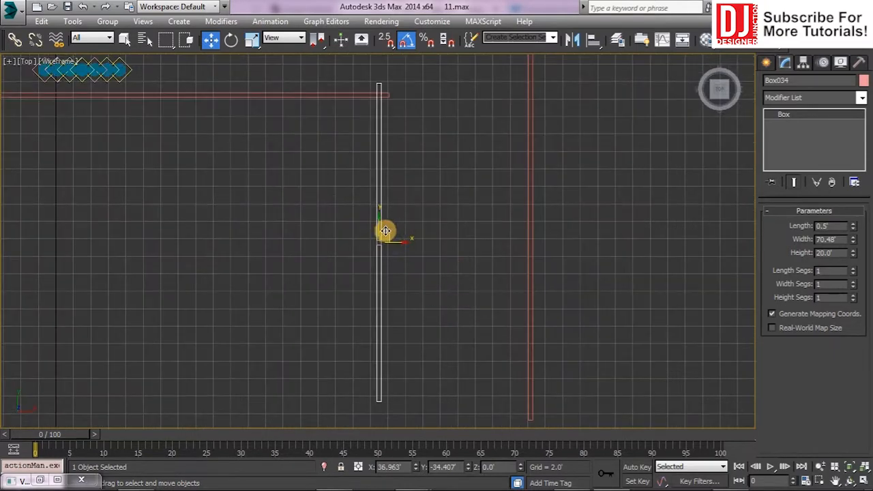
left_click_drag(386, 231, 392, 242)
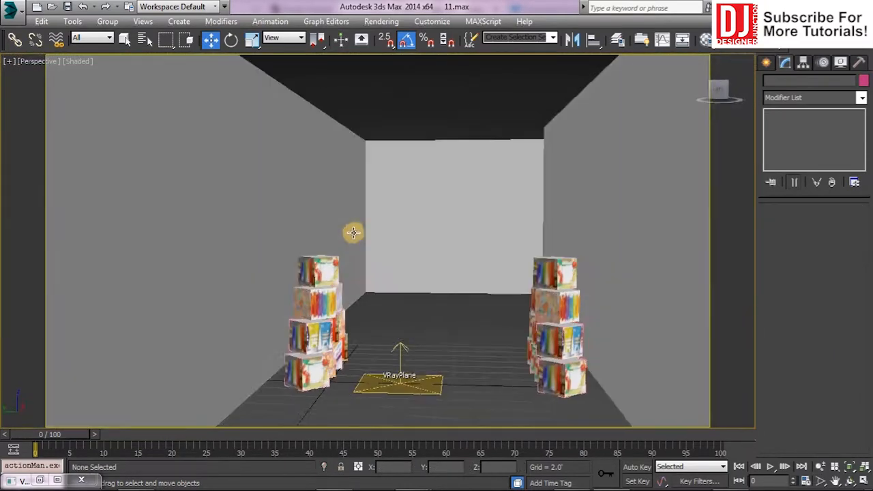
- Frame a perspective view between the two pyramids towards the end wall and render it in the maximized frame buffer
scroll(353, 233, "up", 10)
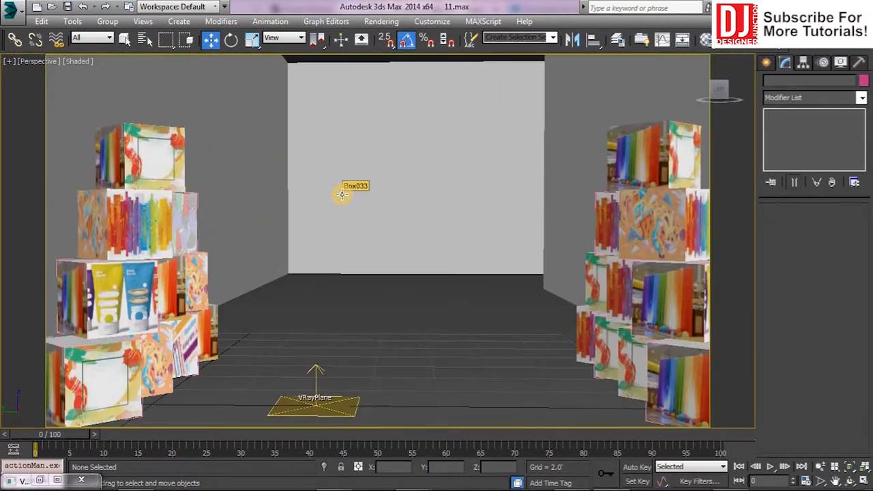
scroll(338, 191, "down", 10)
left_click_drag(725, 92, 720, 91)
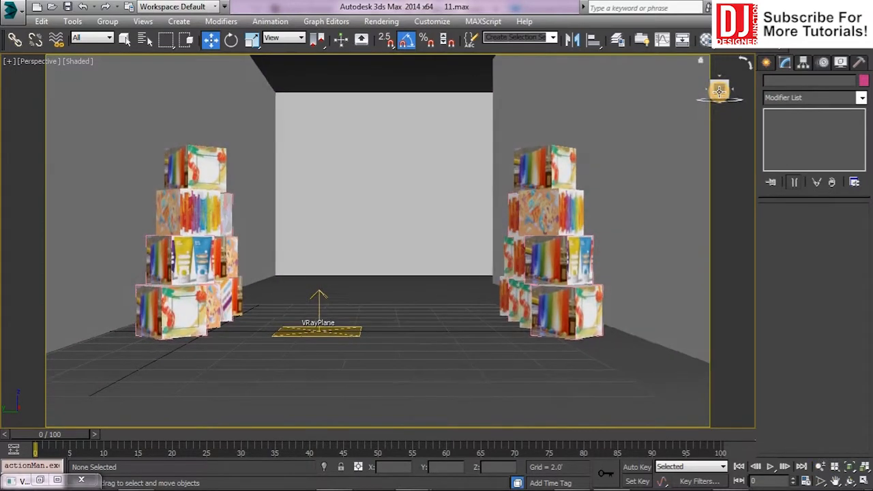
scroll(390, 232, "up", 8)
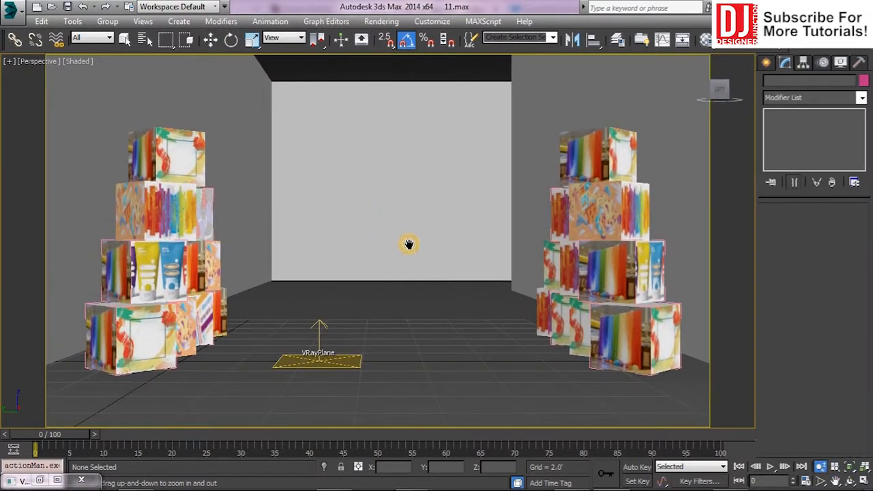
key("shift+q")
left_click(624, 102)
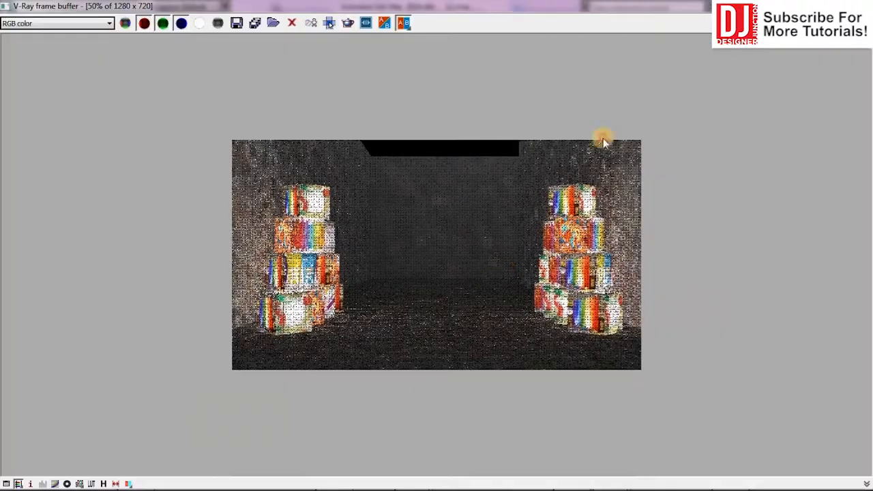
- Inspect the two-pyramid render at different zoom levels, restore the frame buffer to its smaller size and open the Material Editor
scroll(481, 330, "up", 1)
scroll(480, 330, "down", 1)
scroll(481, 330, "up", 1)
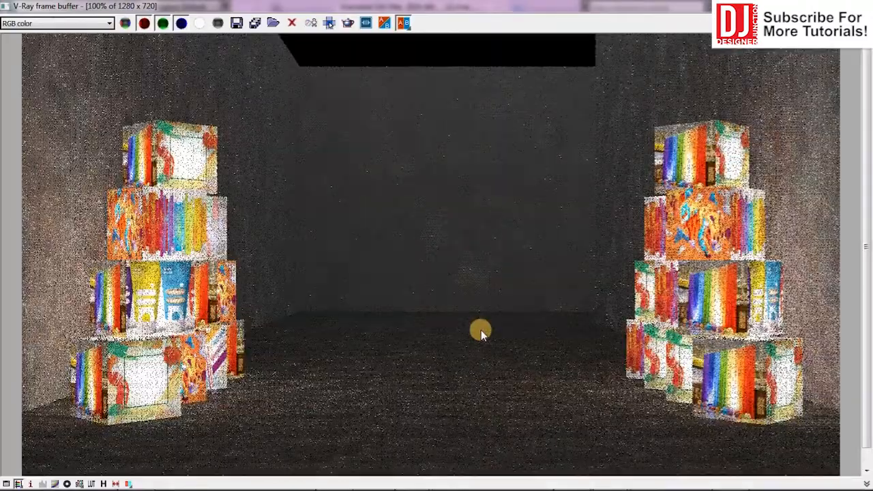
scroll(480, 331, "down", 1)
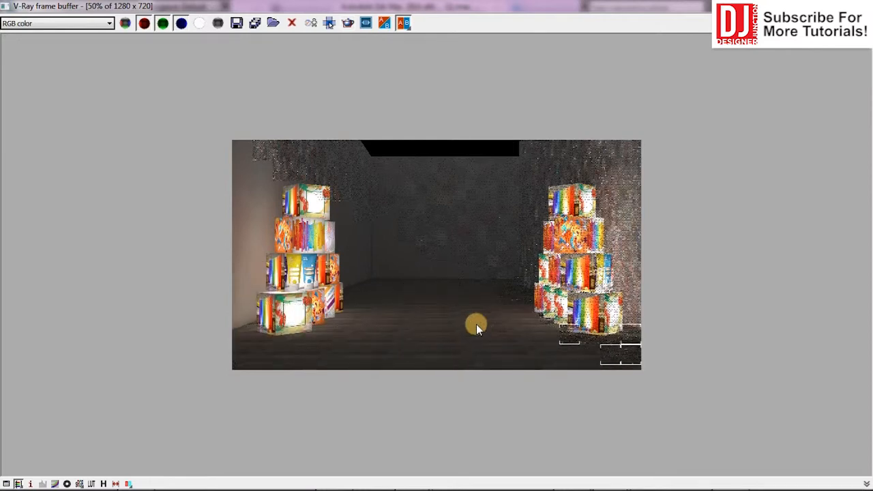
scroll(476, 324, "up", 1)
middle_click_drag(442, 291, 531, 295)
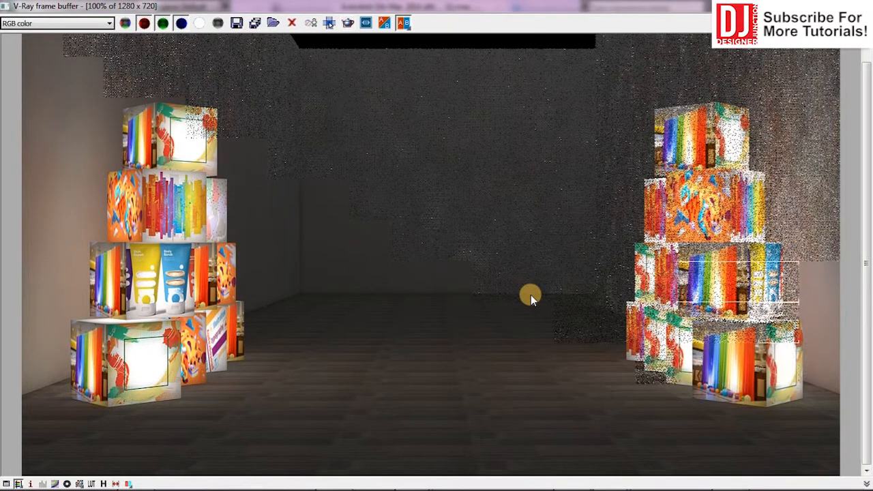
scroll(531, 295, "down", 1)
scroll(531, 295, "up", 1)
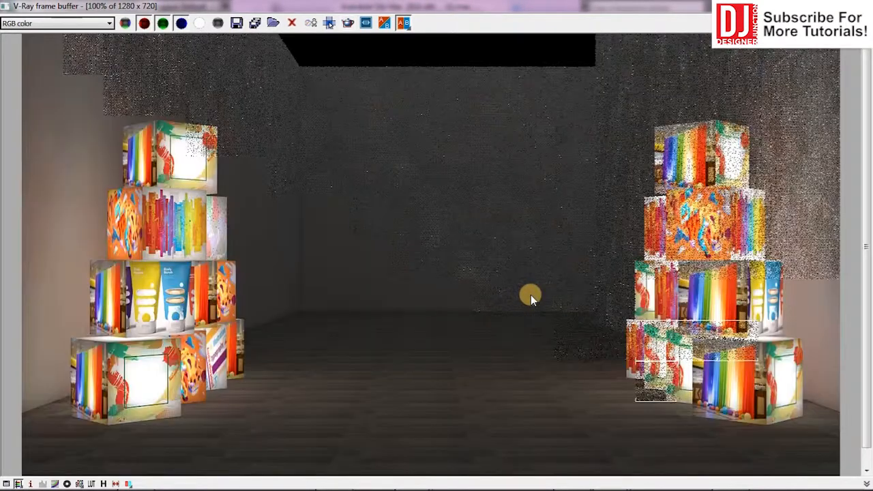
scroll(531, 297, "down", 1)
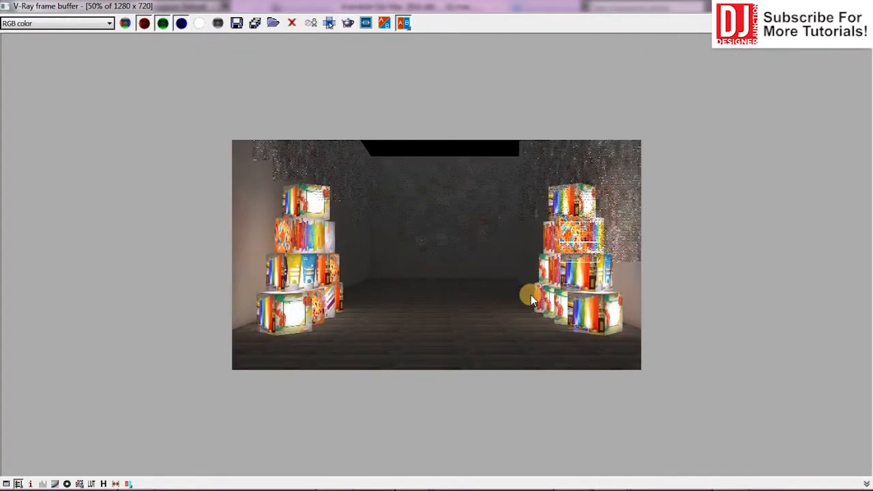
scroll(453, 309, "up", 2)
scroll(449, 303, "down", 1)
scroll(450, 297, "down", 1)
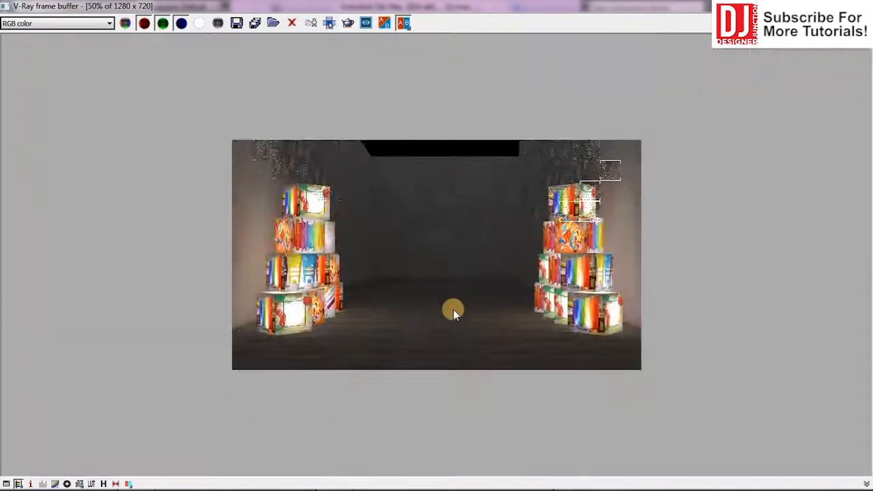
left_click(832, 5)
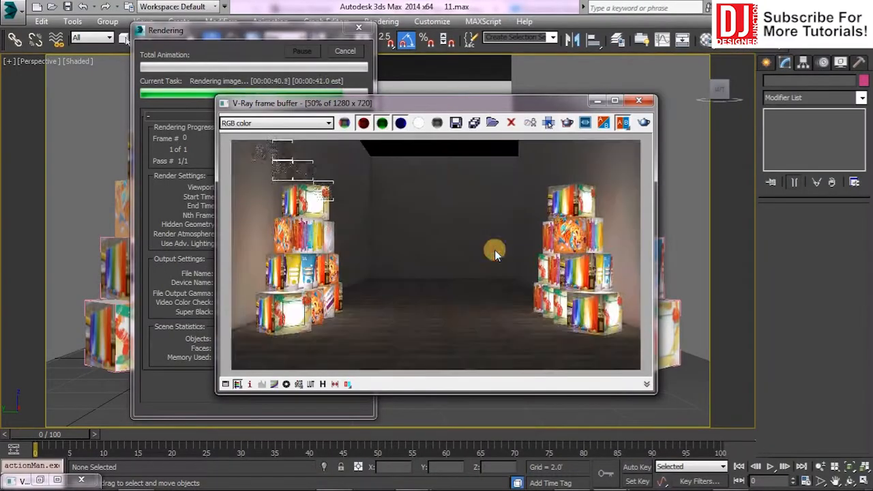
left_click(708, 42)
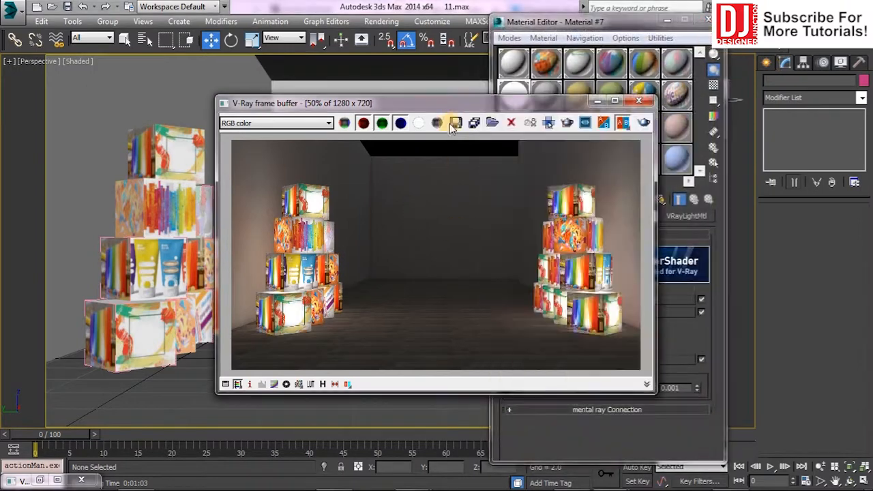
- Save the two-pyramid render as the TIF image Render-3 and close the frame buffer
left_click(455, 123)
left_click(238, 359)
left_click(166, 324)
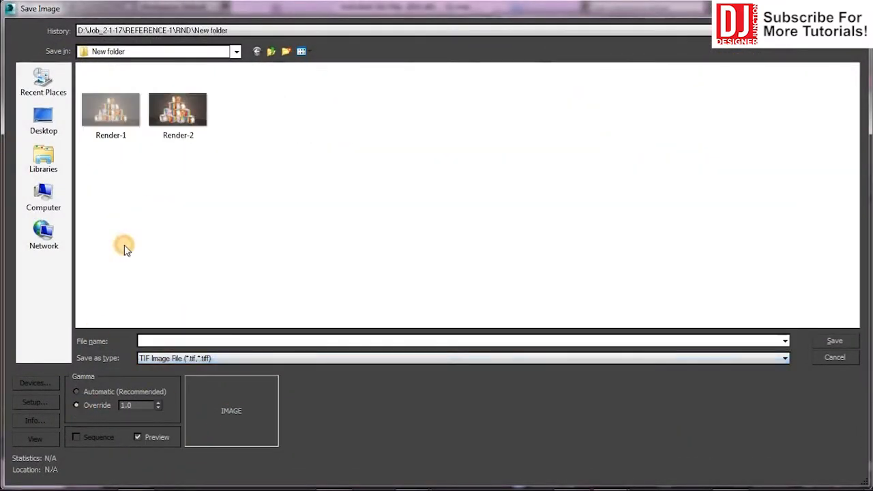
left_click(178, 109)
left_click(202, 341)
key("BackSpace")
type("3")
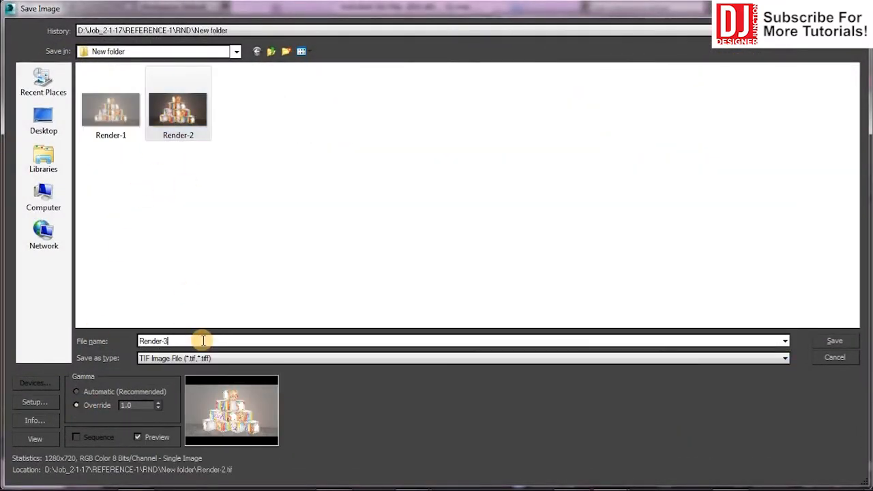
key("Return")
key("Return")
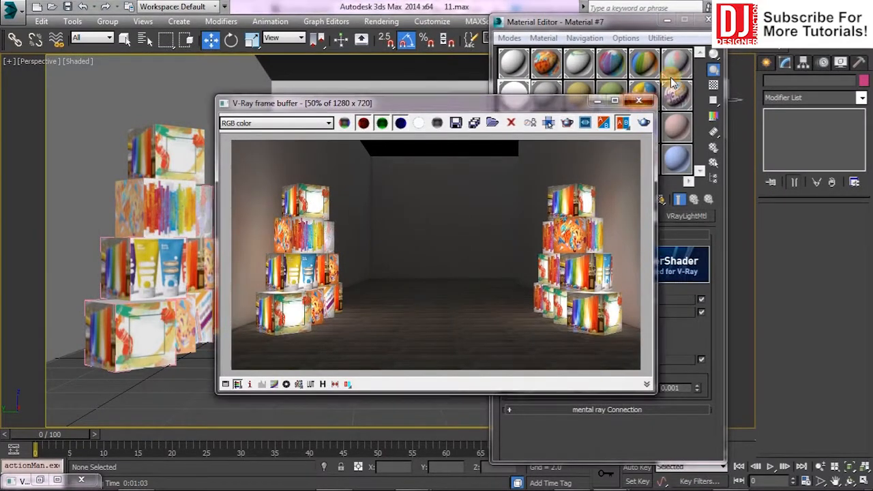
left_click(639, 101)
- Replace the floor material's carpet bitmap with Vt tiles copy1 from the Texture folder
left_click(621, 393)
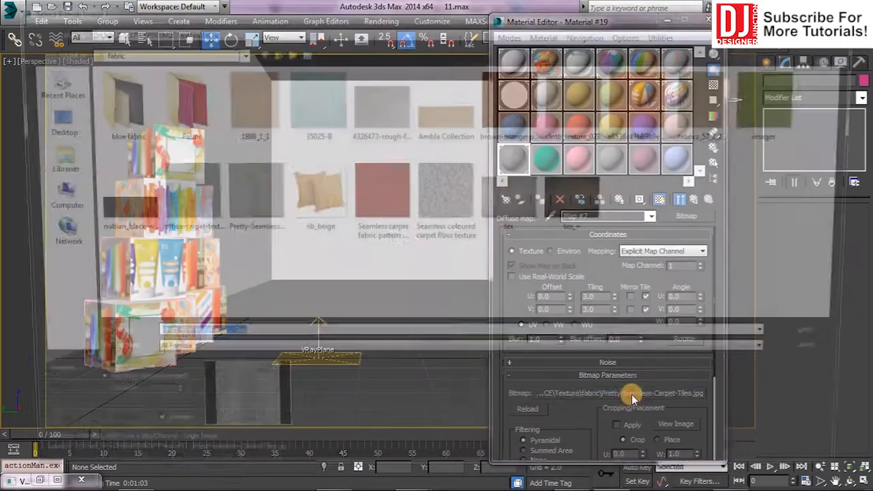
left_click(271, 52)
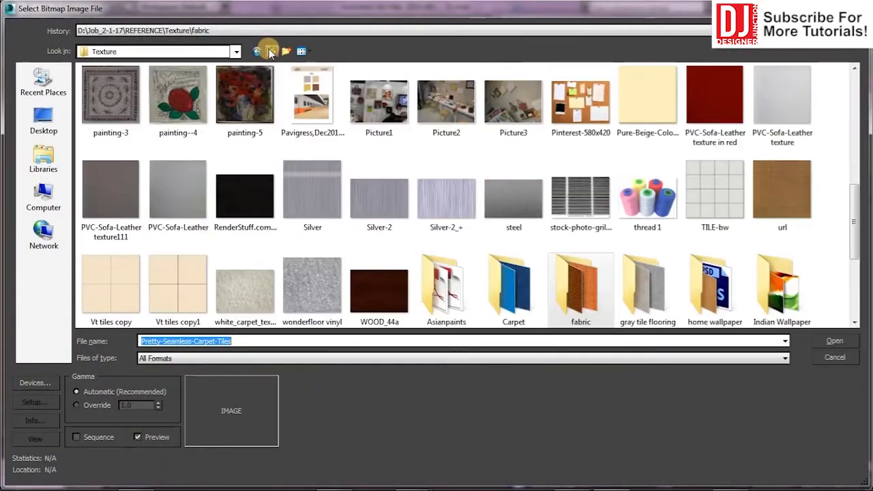
left_click(109, 96)
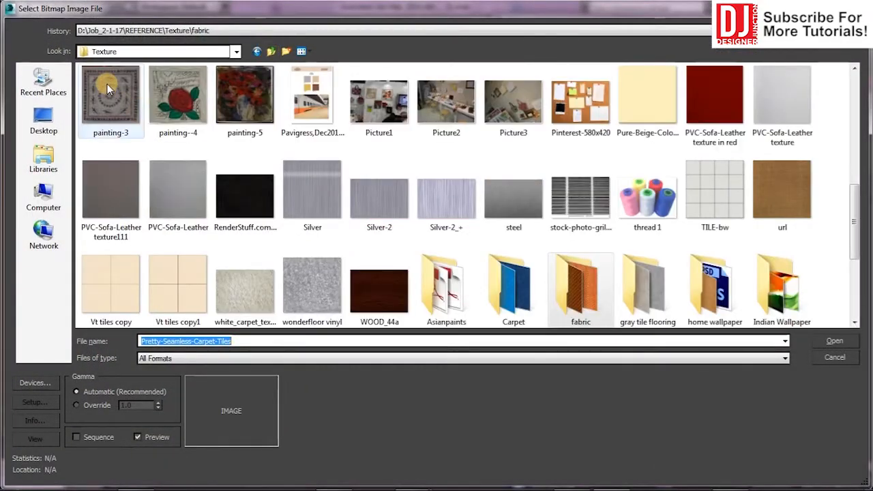
double_click(178, 283)
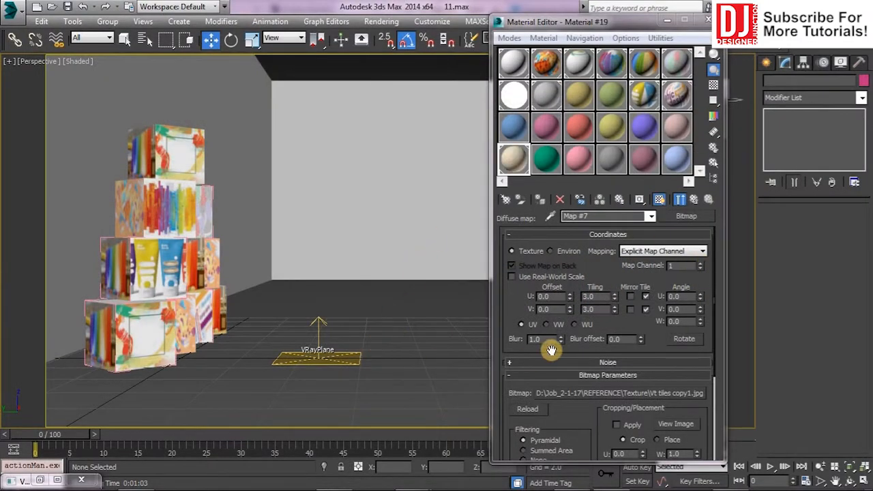
- Give the tile floor material a reflection colour value of 50, reflection glossiness of 0.88 and 20 subdivs
left_click(694, 199)
left_click(576, 331)
left_click_drag(511, 142, 2, 167)
type("50")
key("Return")
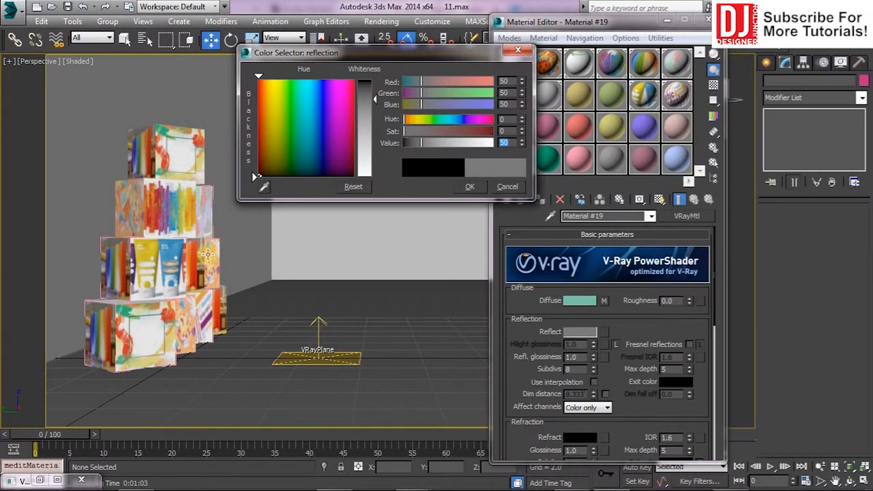
left_click(469, 187)
left_click_drag(583, 359, 2, 319)
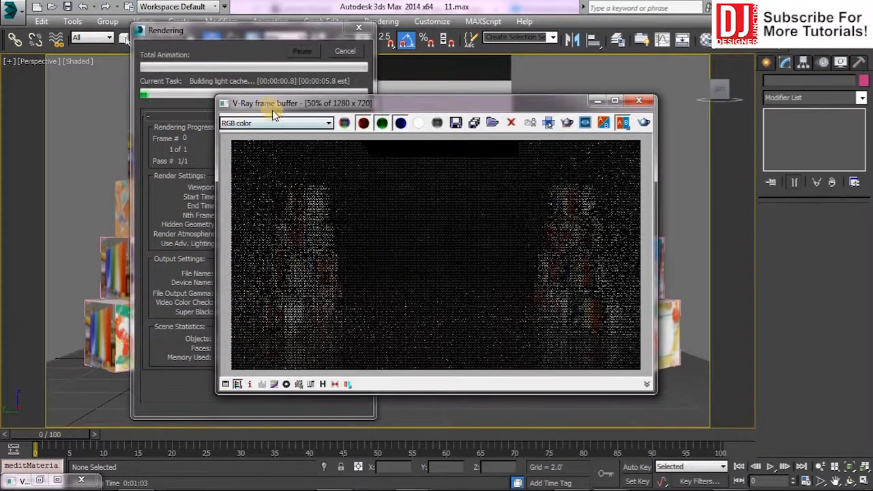
- Test-render the tiled floor from a raised view and examine the area between the pyramids at different zoom levels
double_click(272, 104)
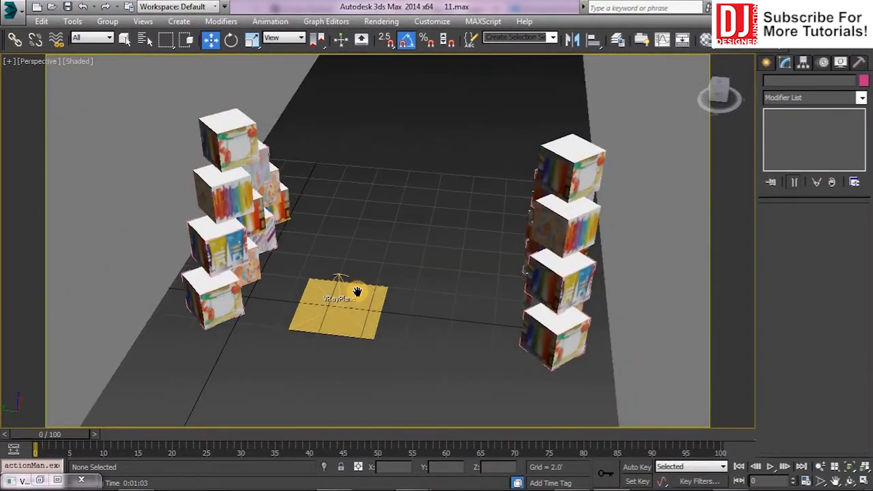
key("shift+q")
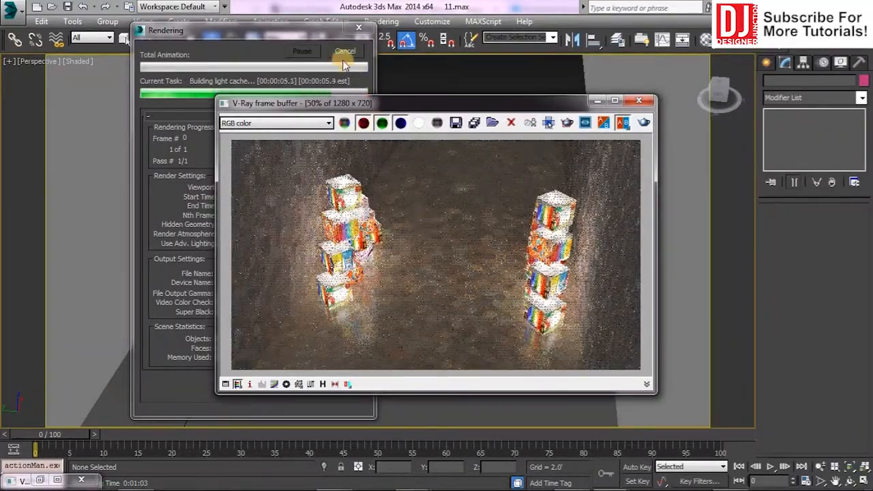
scroll(487, 262, "up", 2)
scroll(456, 242, "down", 2)
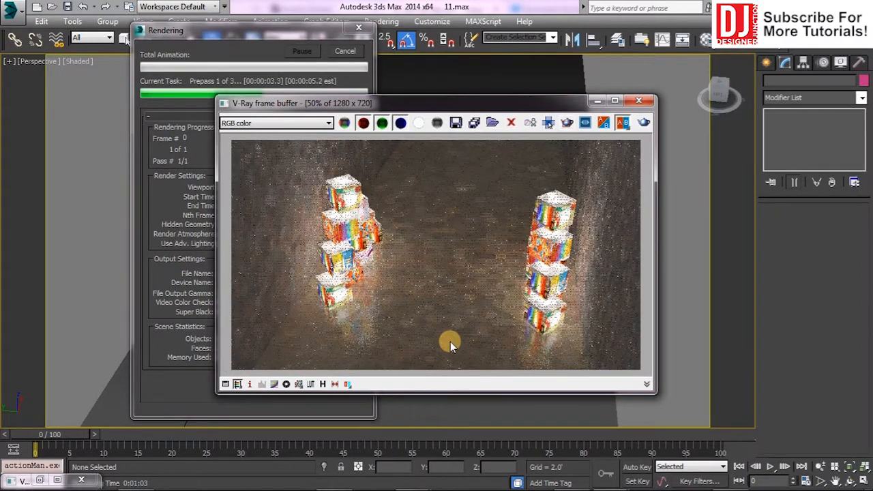
scroll(453, 323, "up", 2)
scroll(453, 323, "down", 2)
scroll(453, 323, "up", 2)
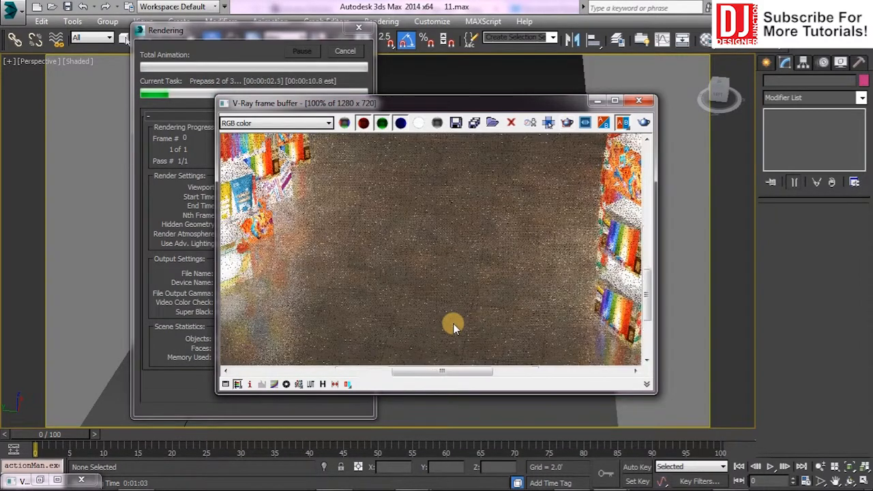
scroll(453, 323, "down", 3)
scroll(453, 323, "up", 1)
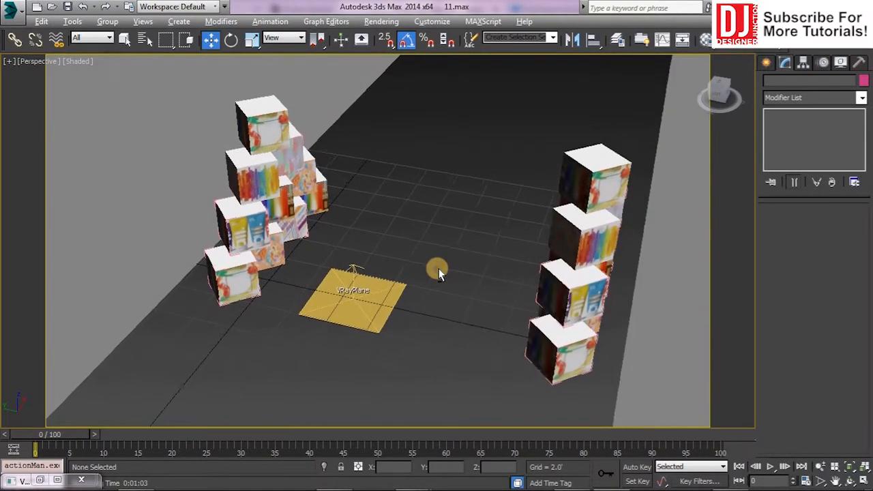
key("shift+q")
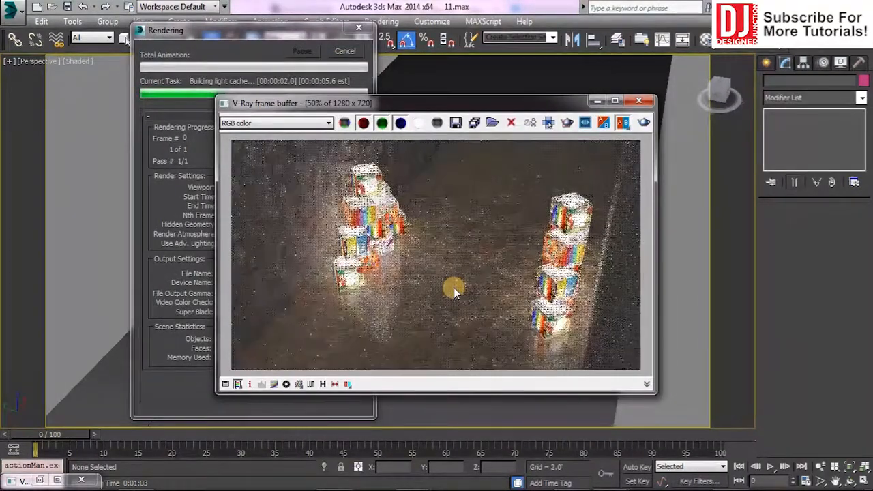
left_click(346, 51)
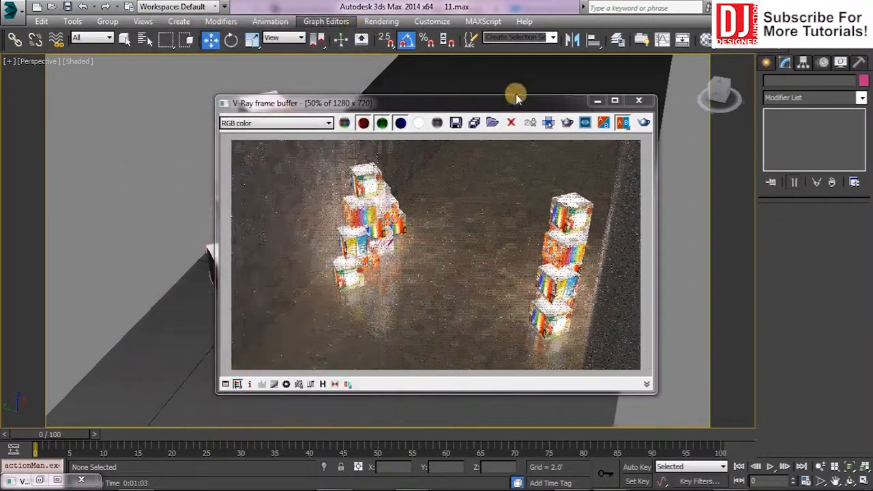
left_click(639, 101)
- Frame the two pyramids slightly closer from the raised angle and render the view in the maximized frame buffer
left_click(822, 469)
left_click_drag(554, 362, 552, 338)
middle_click_drag(557, 340, 583, 350)
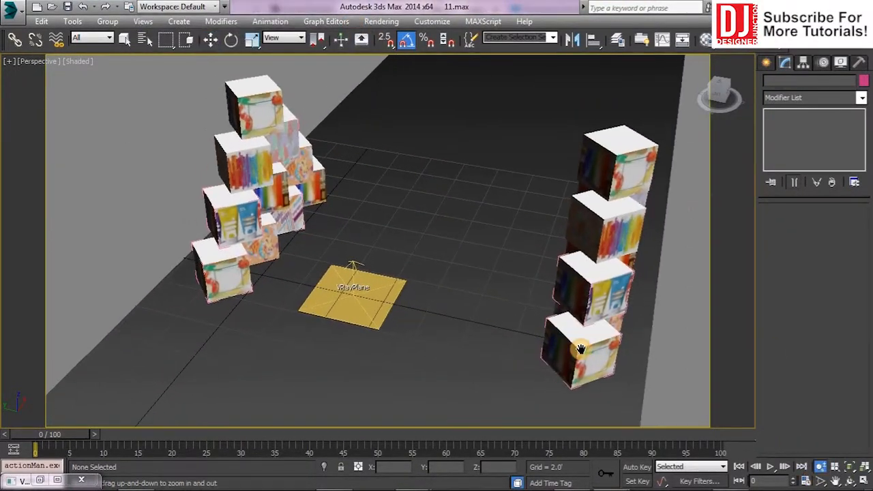
right_click(583, 350)
key("shift+q")
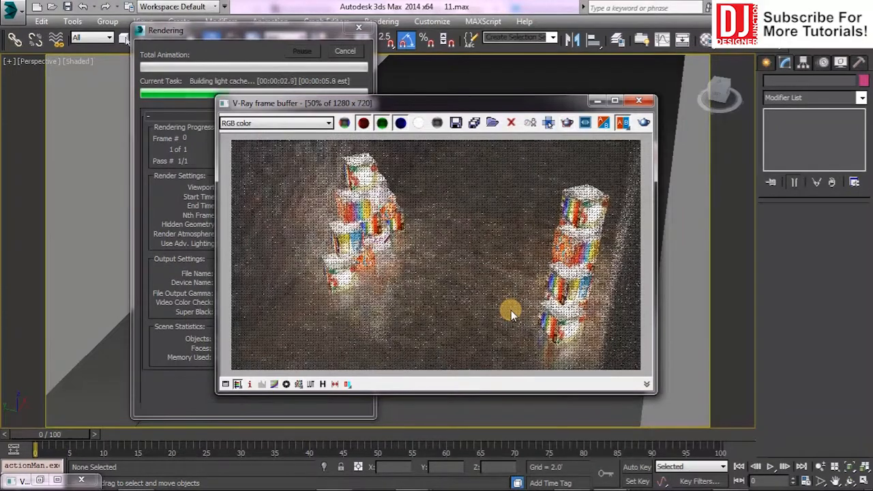
double_click(236, 102)
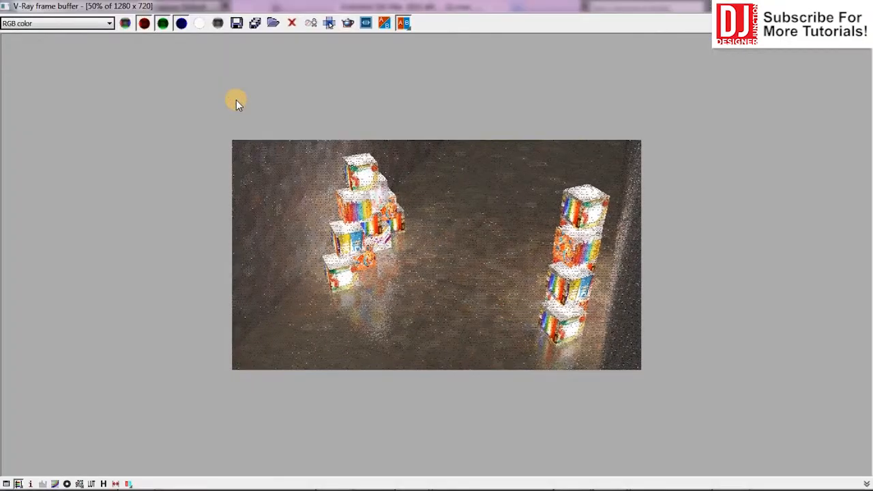
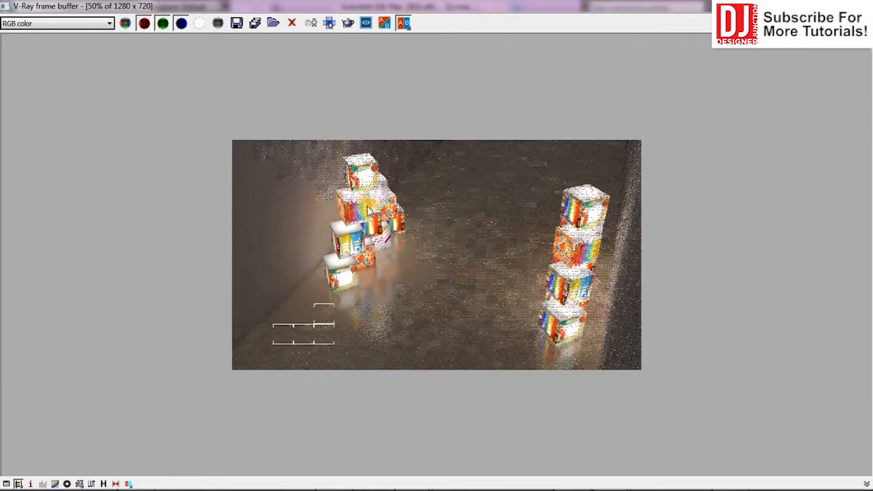
- Turn on mouse tracking while rendering and direct the render over the left pyramid's boxes and their floor reflections
scroll(354, 226, "up", 1)
left_click(331, 25)
middle_click_drag(410, 301, 374, 246)
scroll(258, 207, "up", 1)
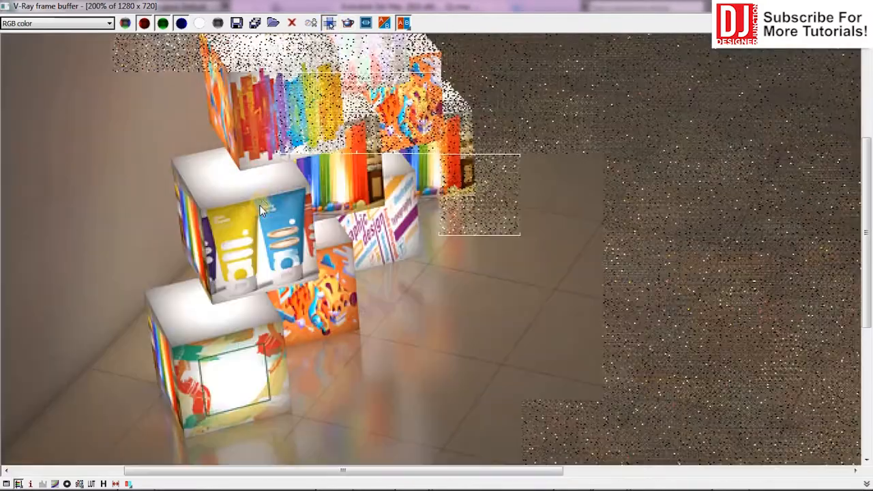
middle_click_drag(286, 99, 314, 172)
middle_click_drag(281, 398, 272, 320)
middle_click_drag(322, 386, 323, 260)
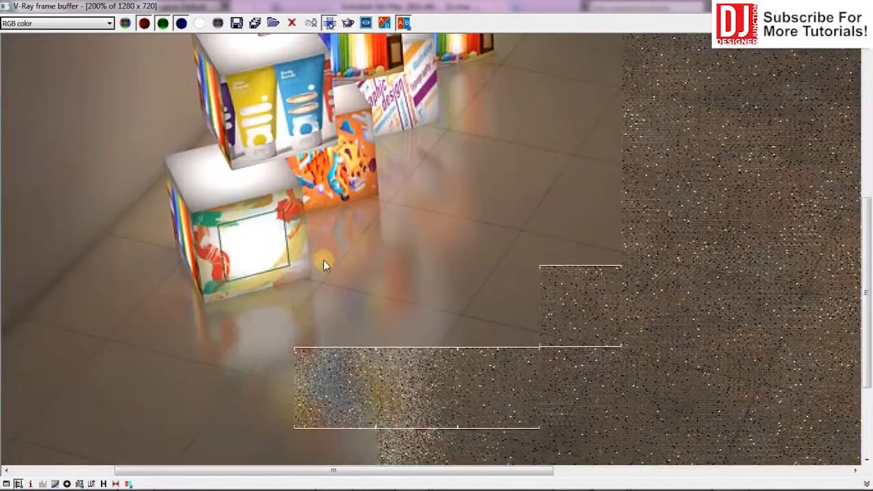
- Examine the left pyramid's upper boxes and surrounding floor in the render at 100% and 200% zoom
scroll(388, 368, "down", 1)
middle_click_drag(389, 372, 386, 322)
scroll(375, 261, "down", 1)
scroll(374, 261, "up", 1)
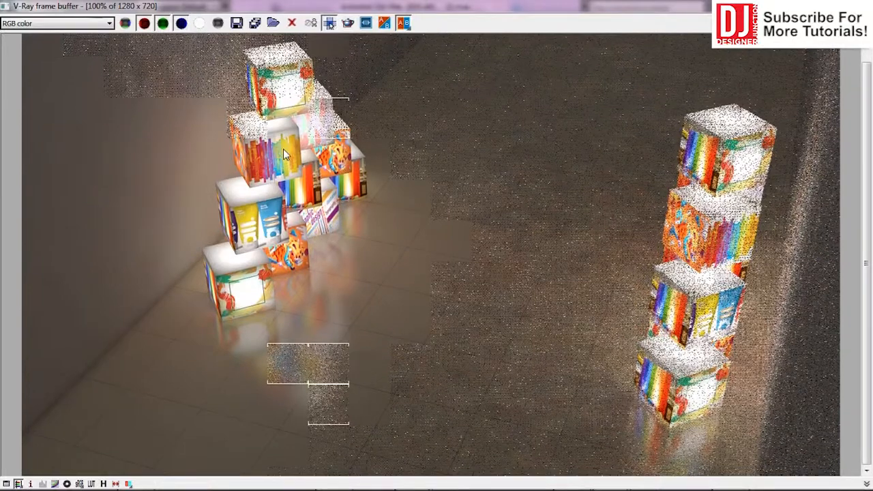
middle_click_drag(294, 140, 293, 161)
scroll(277, 78, "up", 1)
middle_click_drag(278, 79, 285, 129)
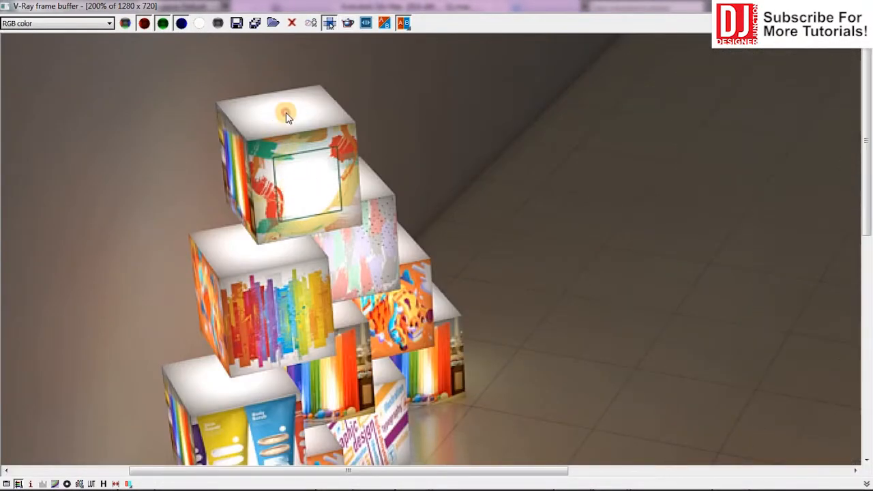
middle_click_drag(344, 340, 362, 186)
scroll(363, 186, "down", 1)
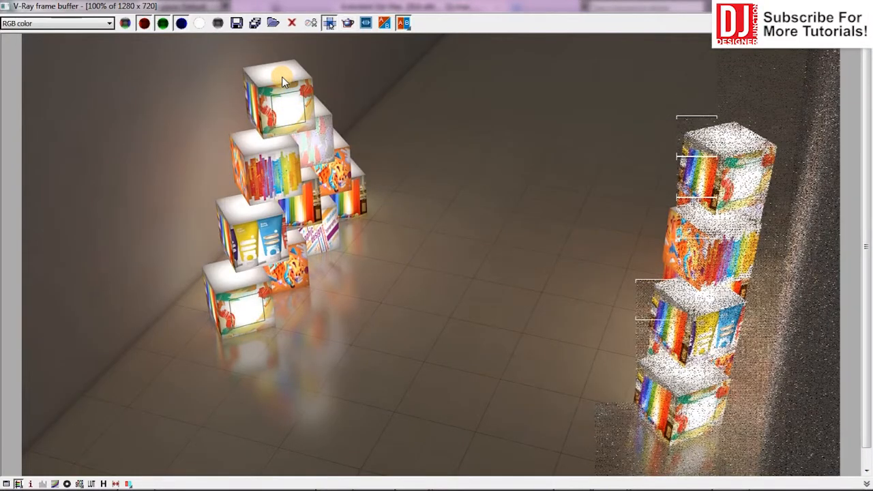
- Examine the tile joints between the pyramids and the overall image at different zoom levels as the render completes
scroll(506, 288, "up", 1)
scroll(506, 287, "down", 2)
scroll(506, 288, "up", 1)
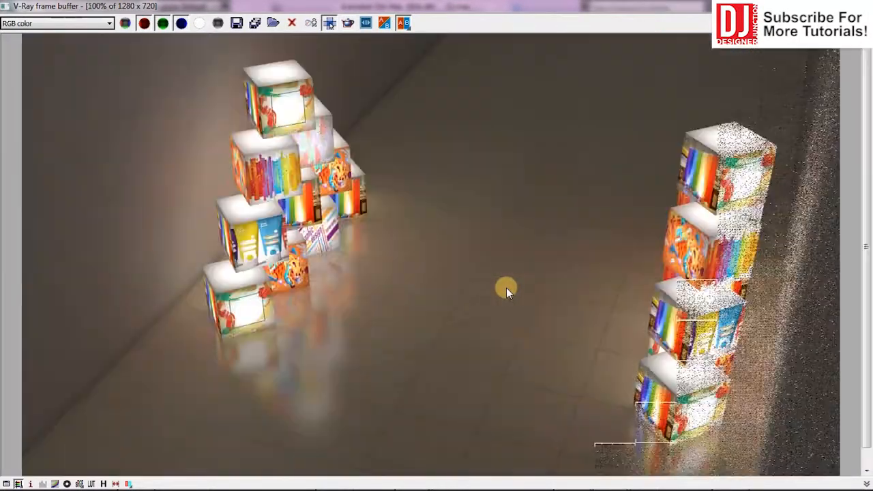
scroll(506, 288, "down", 1)
scroll(507, 288, "up", 2)
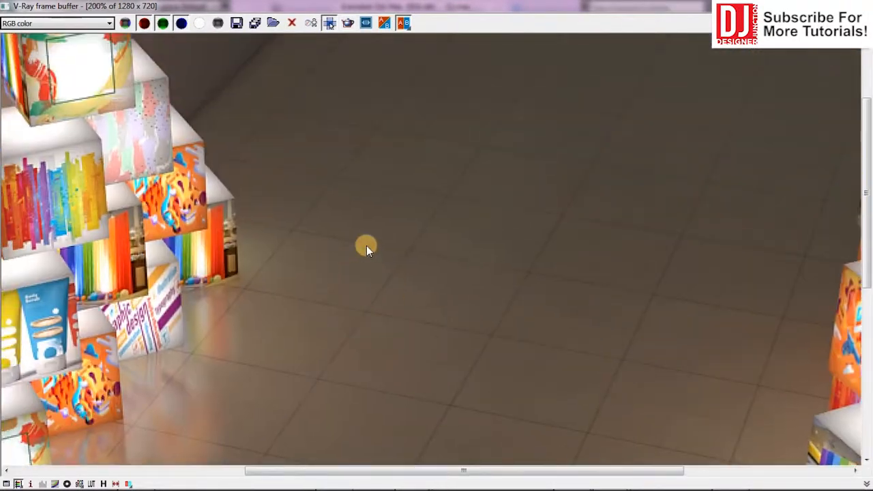
scroll(366, 247, "down", 1)
scroll(392, 262, "down", 1)
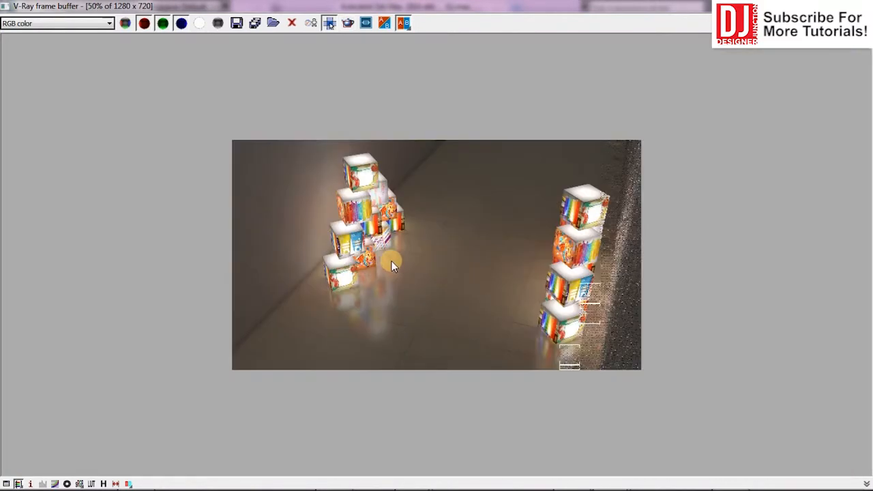
scroll(392, 261, "up", 1)
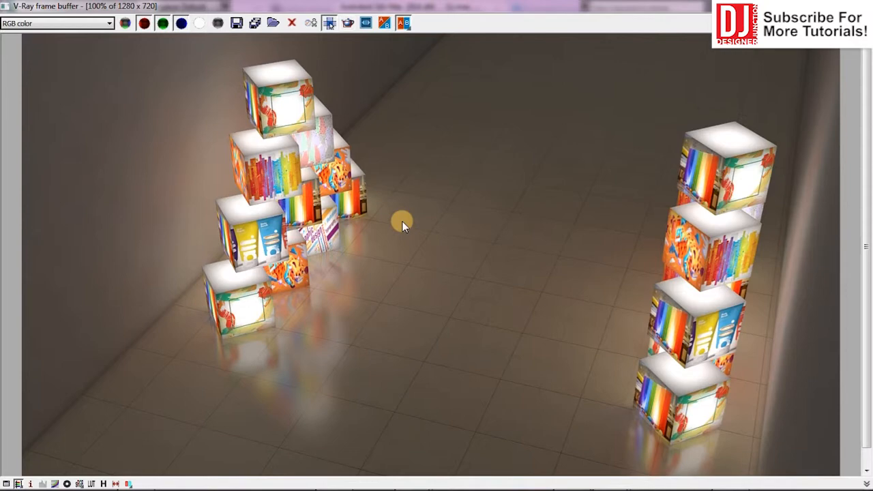
- Start saving the raised-view render as a TIF image in D:\Job_2-1-17\REFERENCE-1\RND\New folder
left_click(236, 24)
key("ctrl+v")
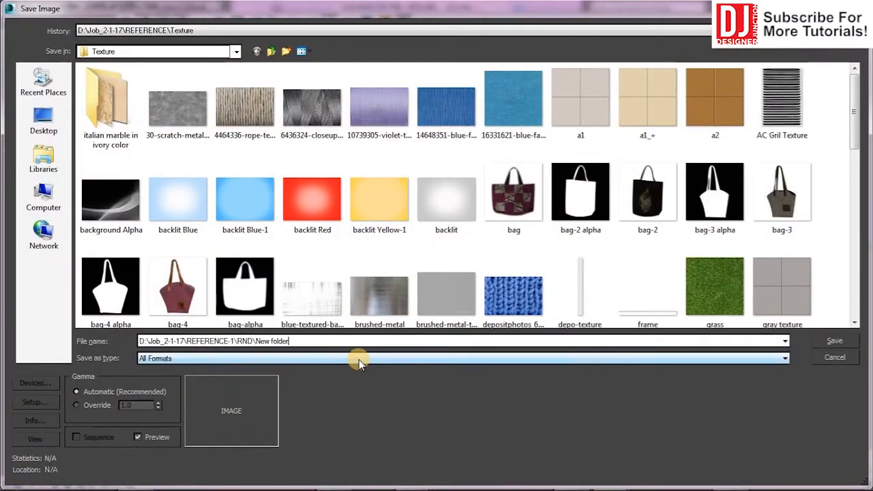
key("Return")
left_click(300, 356)
left_click(198, 311)
- Name the image Render-4, override its gamma at 1.0 and save it with the offered TIF options
left_click(178, 109)
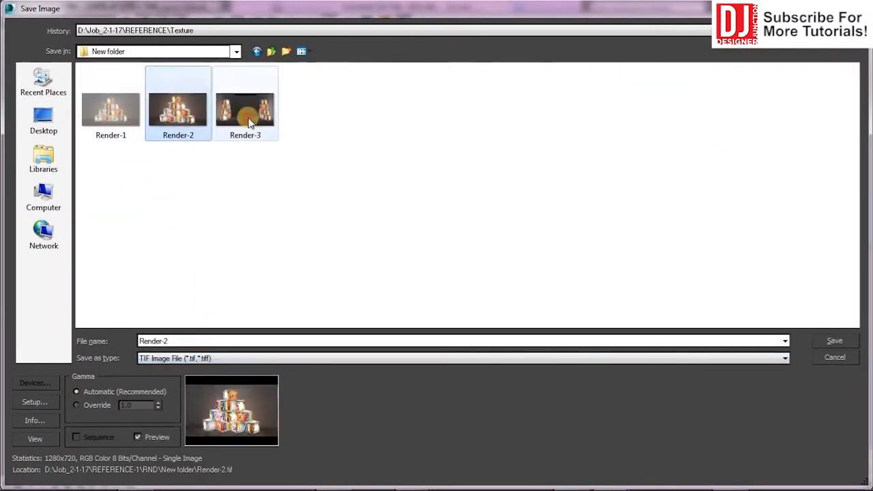
left_click(245, 110)
left_click(178, 341)
key("BackSpace")
type("4")
left_click(76, 406)
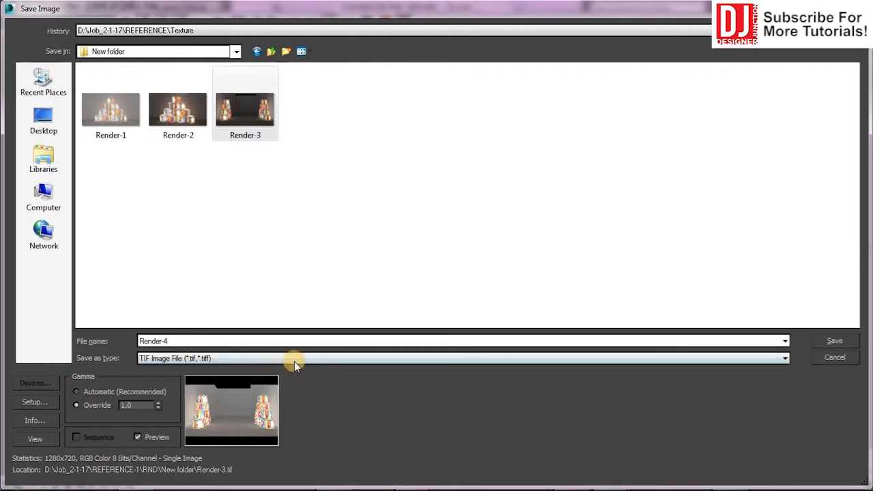
left_click(836, 343)
left_click(511, 275)
scroll(551, 178, "down", 2)
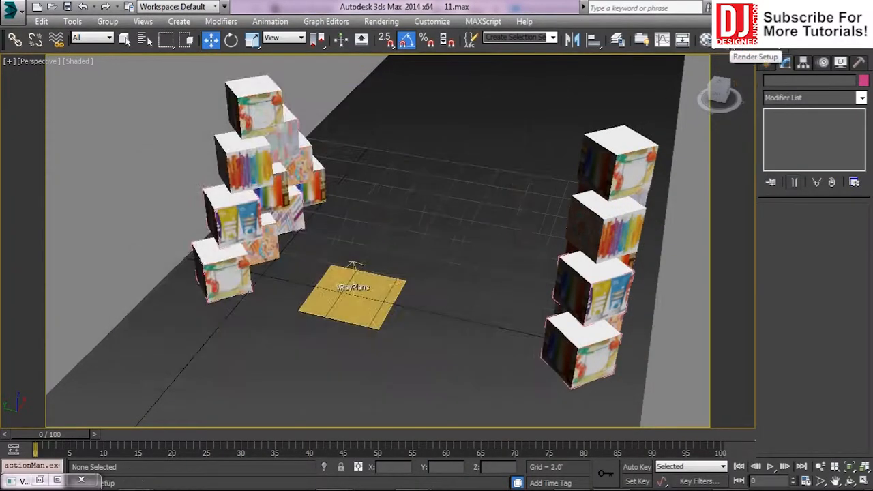
- Open the floor material's diffuse bitmap settings alongside the last render and set the map's U and V tiling to 1.0
left_click(705, 39)
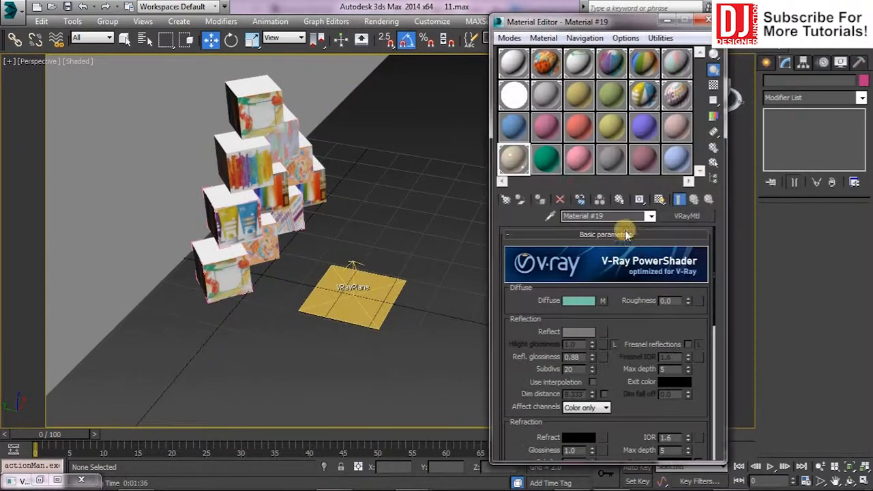
left_click(604, 301)
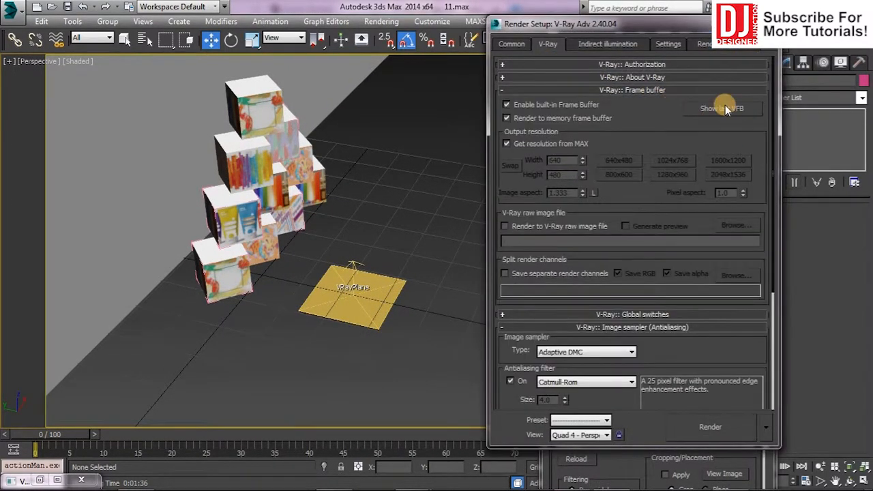
left_click(725, 107)
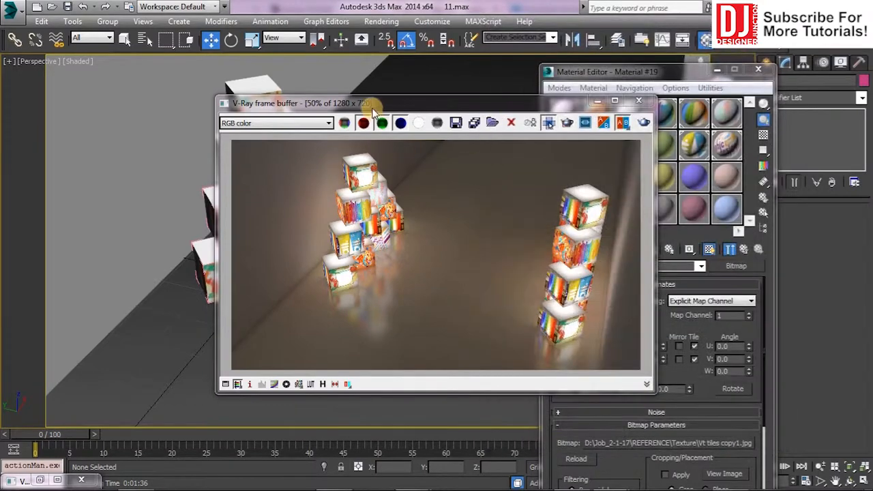
double_click(641, 346)
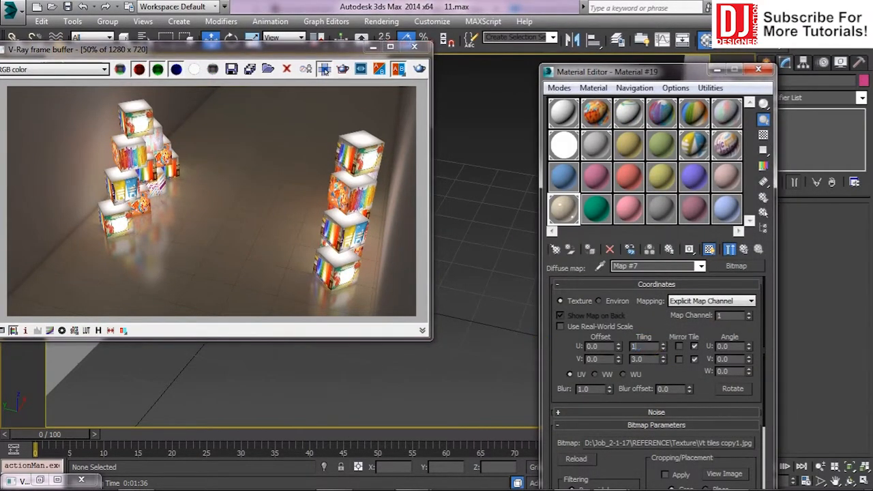
key("Tab")
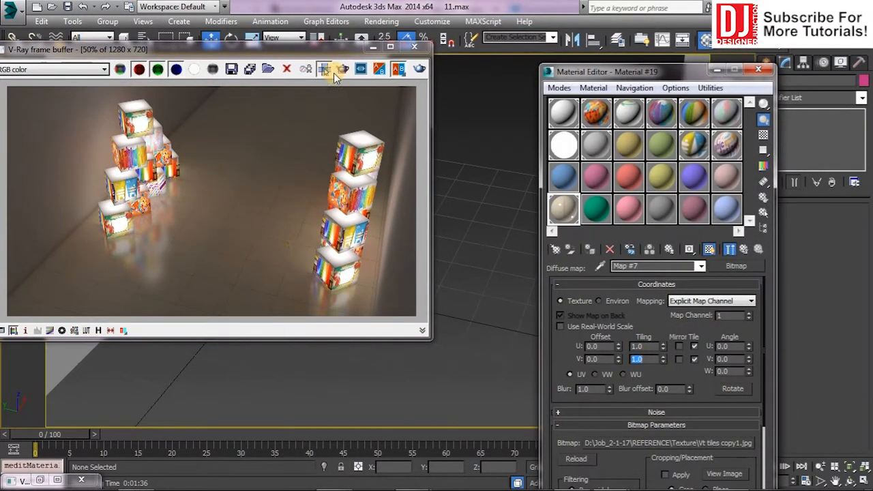
- Render a test region of the floor between the two pyramids
left_click(332, 72)
scroll(313, 169, "up", 2)
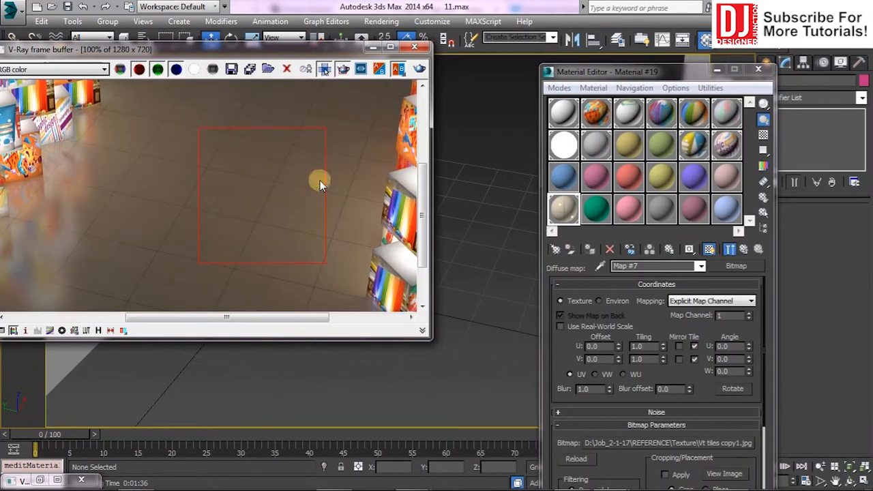
left_click(420, 69)
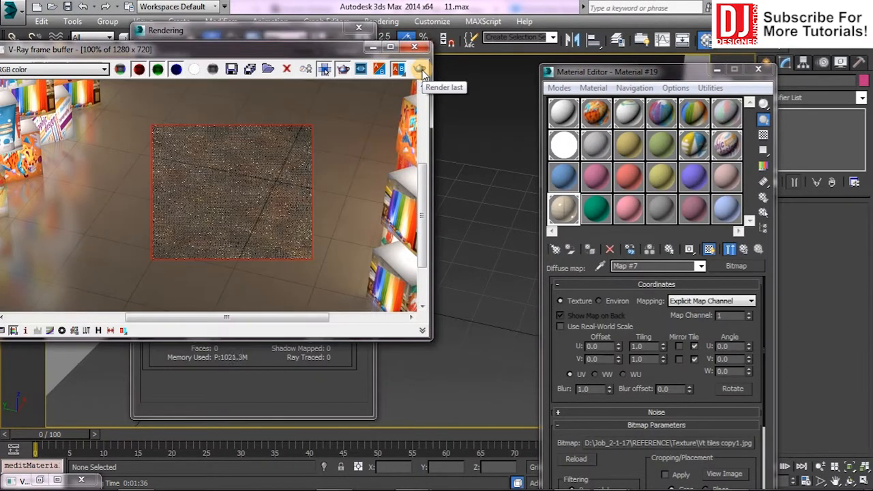
- Test the floor map's U and V tiling at 2.0 and at 2.5, re-rendering the floor region for each value
left_click_drag(642, 346, 337, 346)
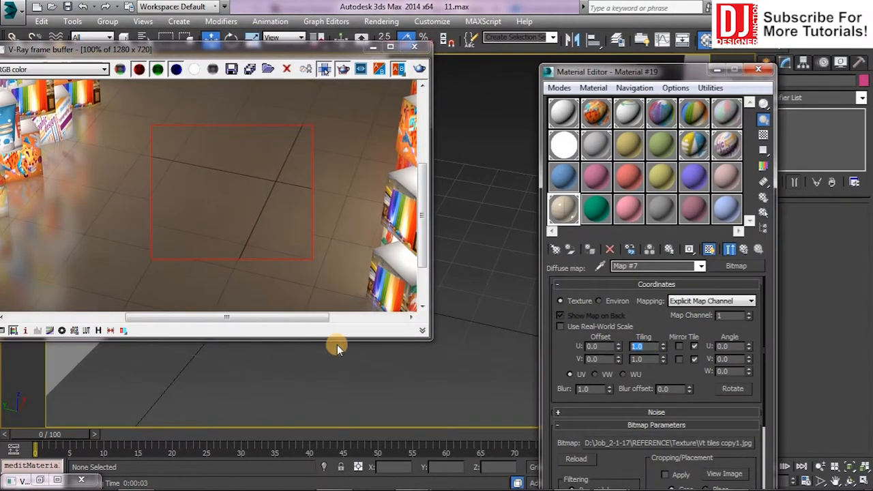
key("Return")
left_click(420, 69)
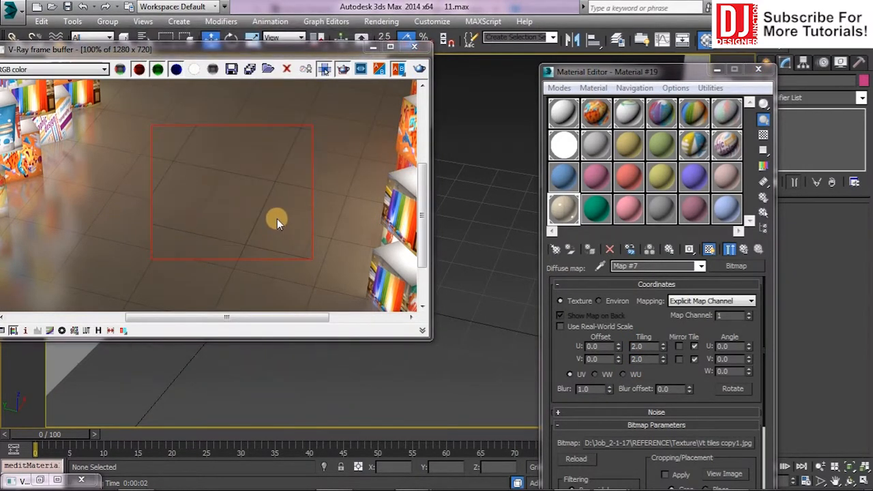
middle_click_drag(278, 220, 299, 229)
middle_click_drag(167, 186, 181, 199)
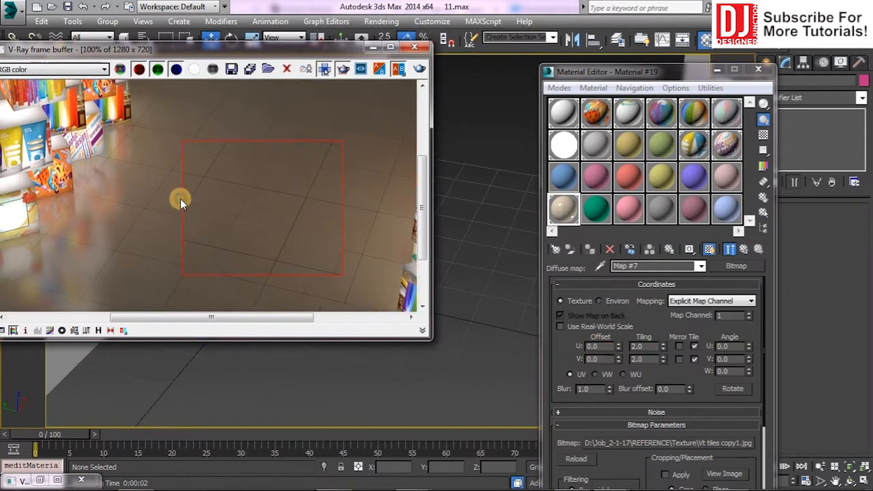
left_click(711, 382)
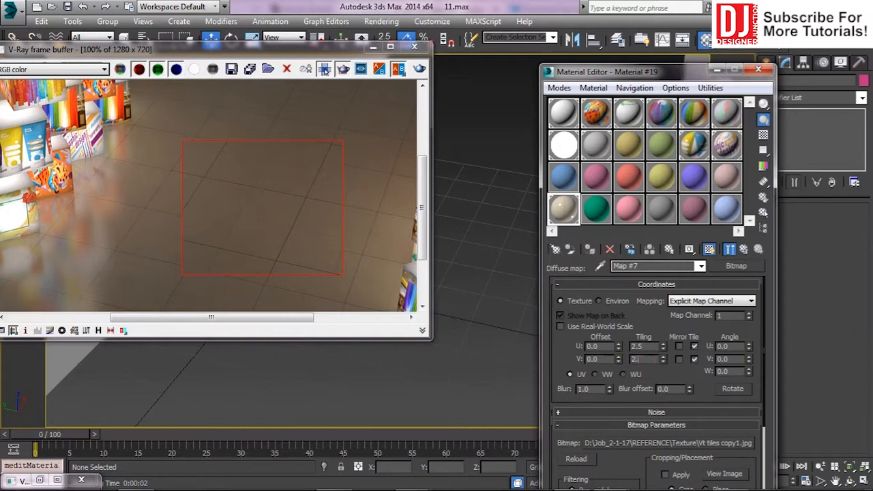
left_click(419, 69)
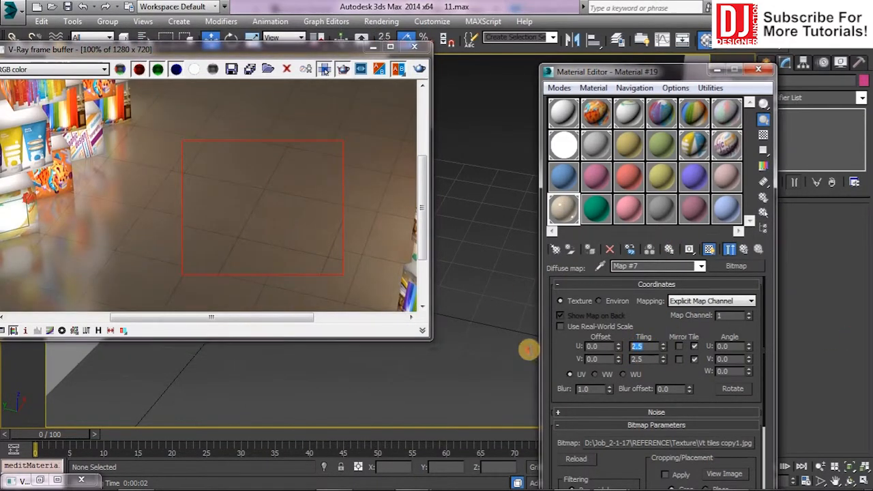
- Set the floor map's U and V tiling to 0.5 and re-render the test region
type(".5")
key("Return")
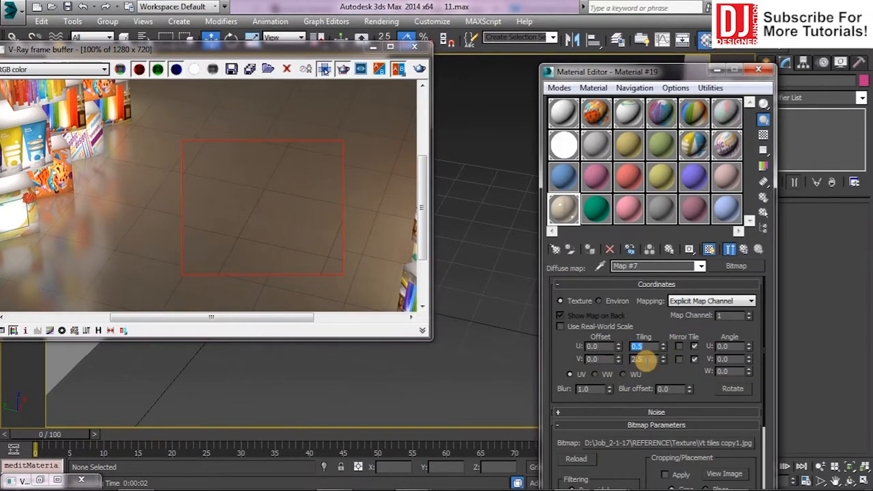
left_click_drag(646, 361, 262, 358)
type(".")
left_click(420, 68)
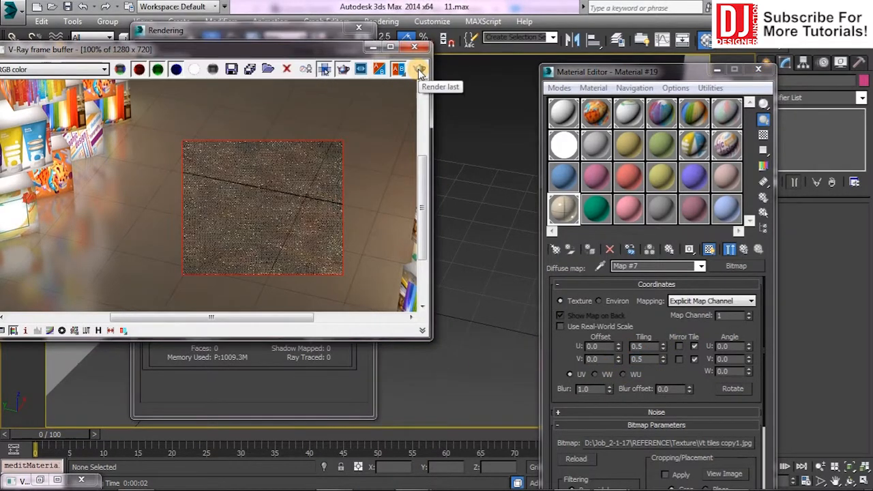
- Examine the tile joints in the floor region at 50% and 100% zoom and re-render the region for comparison
scroll(269, 213, "down", 1)
scroll(269, 213, "up", 1)
middle_click_drag(270, 212, 253, 170)
scroll(237, 169, "down", 1)
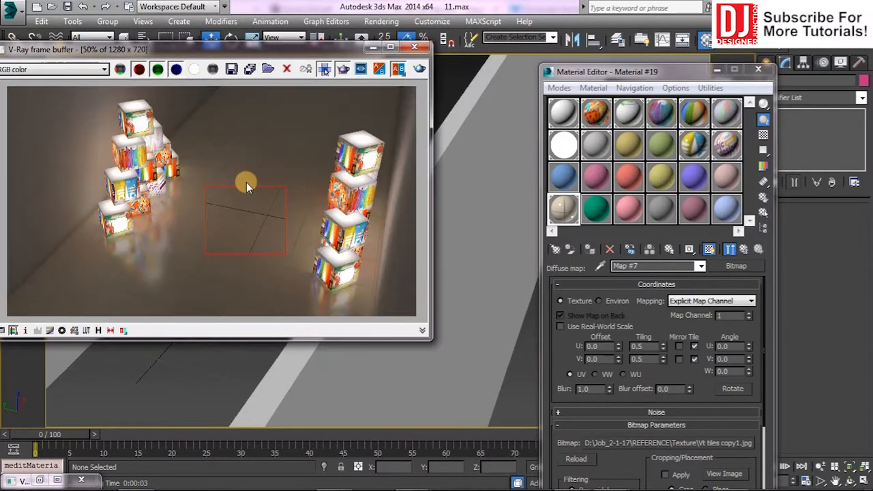
scroll(246, 182, "up", 1)
scroll(453, 216, "up", 1)
scroll(458, 216, "down", 2)
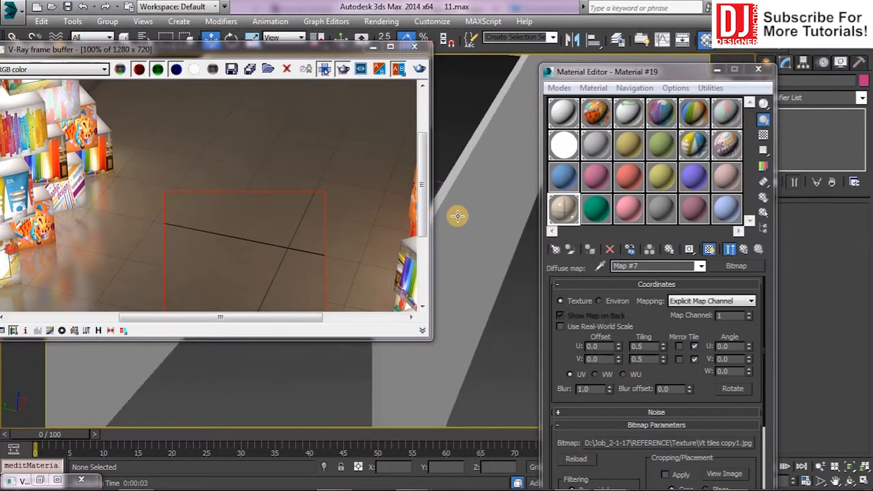
scroll(458, 216, "up", 3)
middle_click_drag(458, 216, 545, 250)
left_click(420, 69)
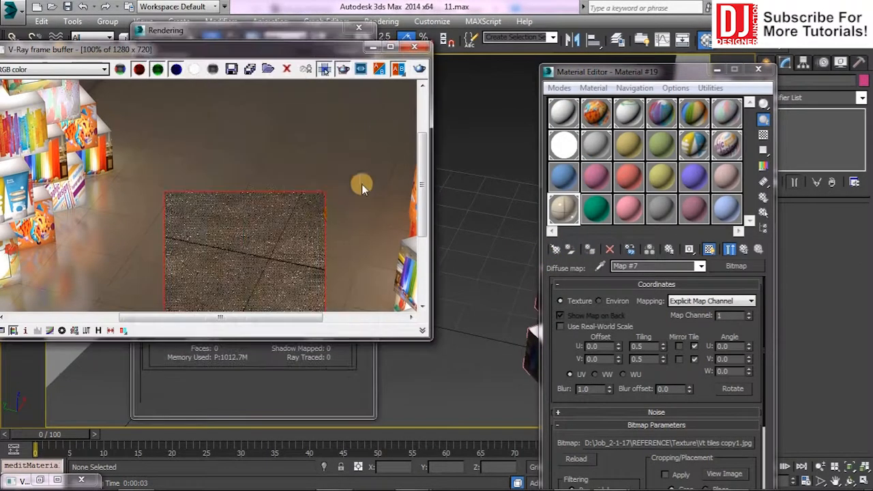
middle_click_drag(361, 184, 311, 204)
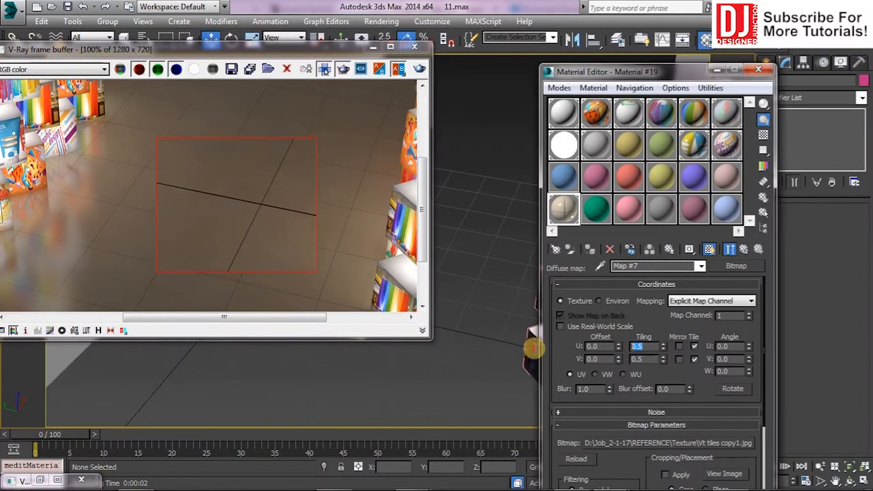
- Return the floor map's U and V tiling to 1.0, re-render a larger floor region, and close the frame buffer and Material Editor
key("Tab")
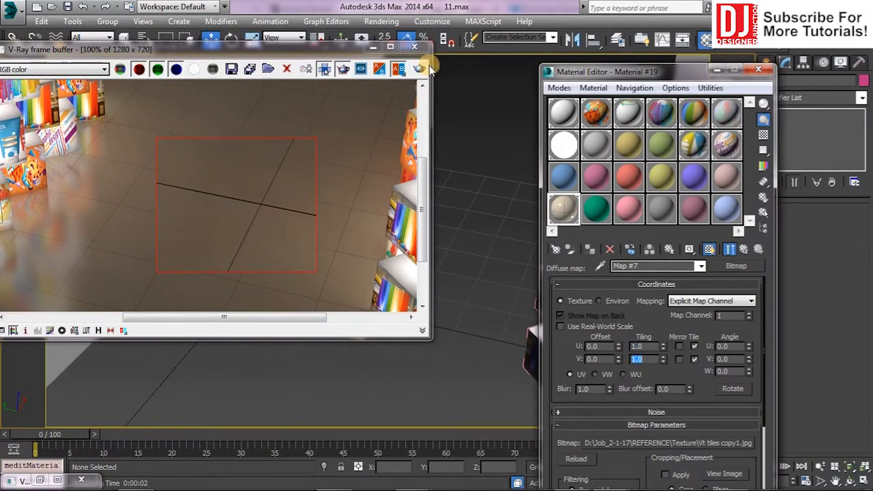
left_click(420, 68)
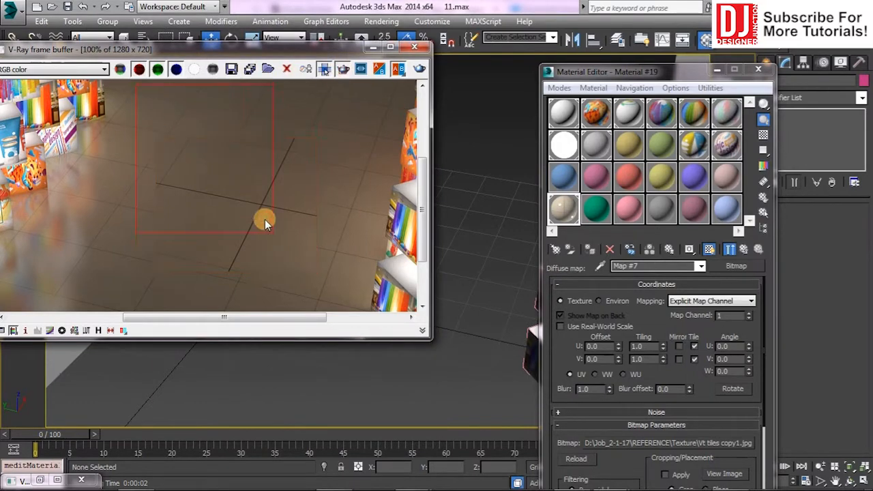
left_click(419, 68)
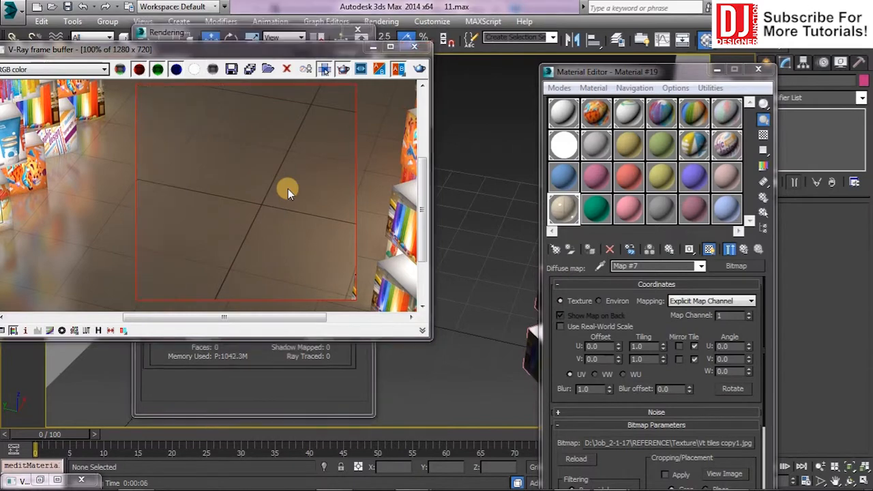
left_click(414, 47)
left_click(758, 69)
- Hide the right-hand pyramid together with the wall beside it
scroll(419, 165, "down", 5)
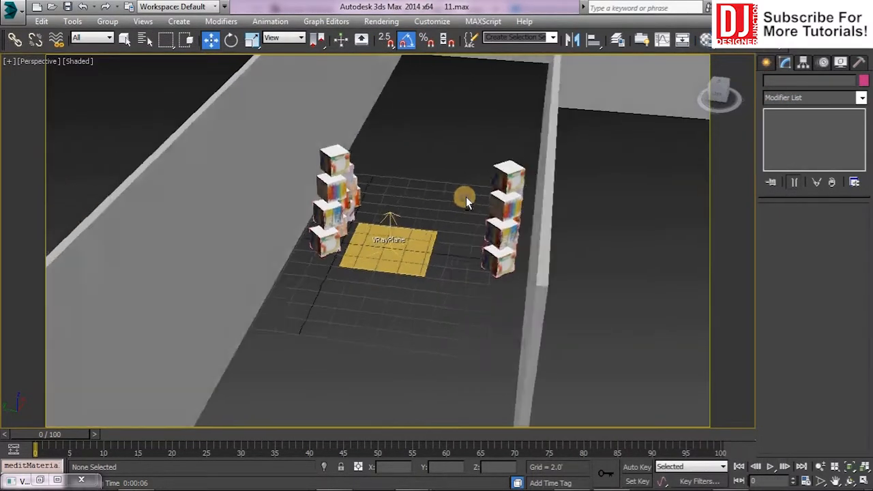
left_click_drag(465, 197, 635, 275)
right_click(618, 195)
left_click(659, 158)
- Frame the remaining pyramid straight from the front, centred in the perspective view with a strip of floor below it
scroll(363, 223, "up", 4)
middle_click_drag(363, 223, 294, 191, "alt")
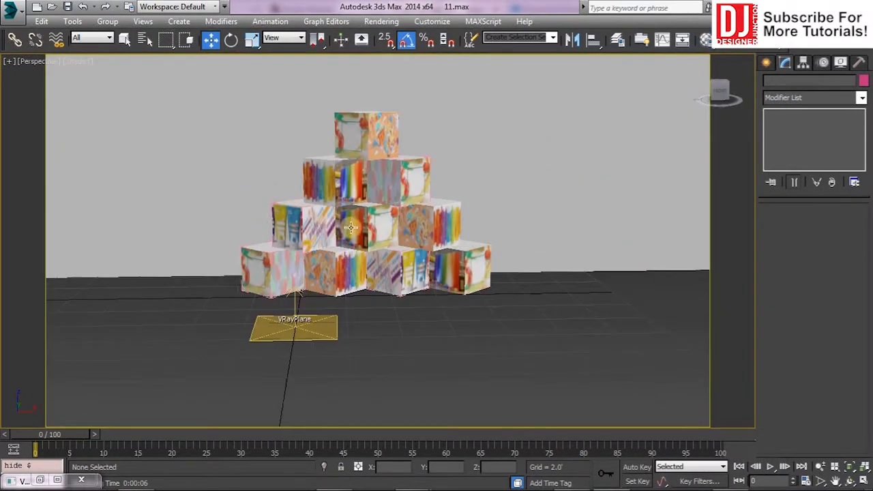
scroll(402, 230, "up", 2)
left_click(719, 90)
middle_click_drag(401, 299, 407, 236)
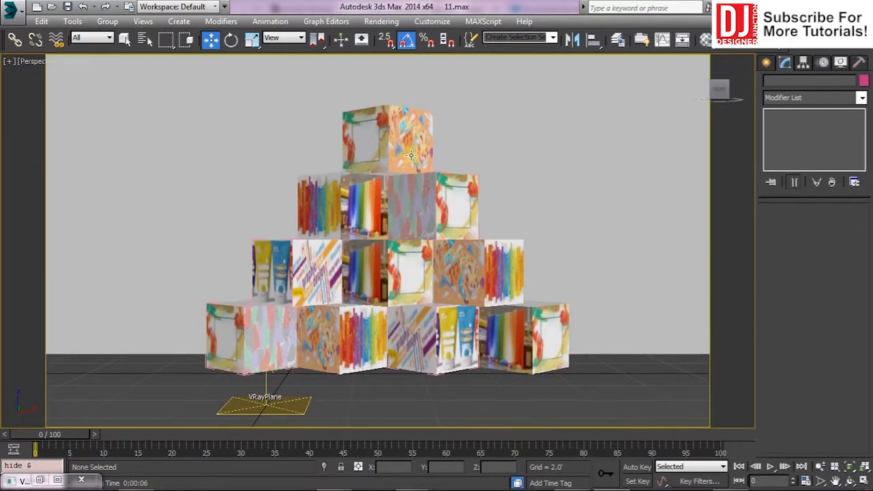
left_click(821, 468)
scroll(434, 269, "up", 2)
middle_click_drag(434, 271, 431, 296)
right_click(480, 290)
- Turn off region rendering, render the full front view of the pyramid and inspect it in the enlarged frame buffer
key("shift+q")
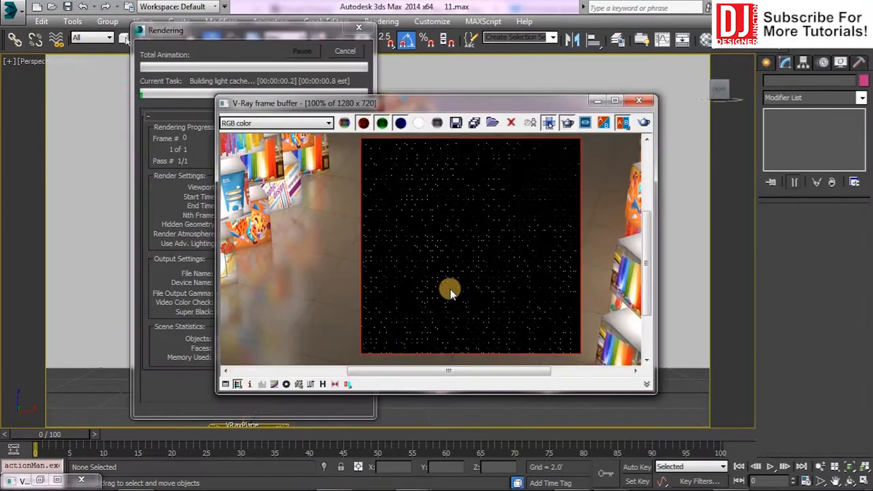
scroll(456, 292, "down", 1)
left_click(567, 122)
left_click(345, 51)
left_click(644, 123)
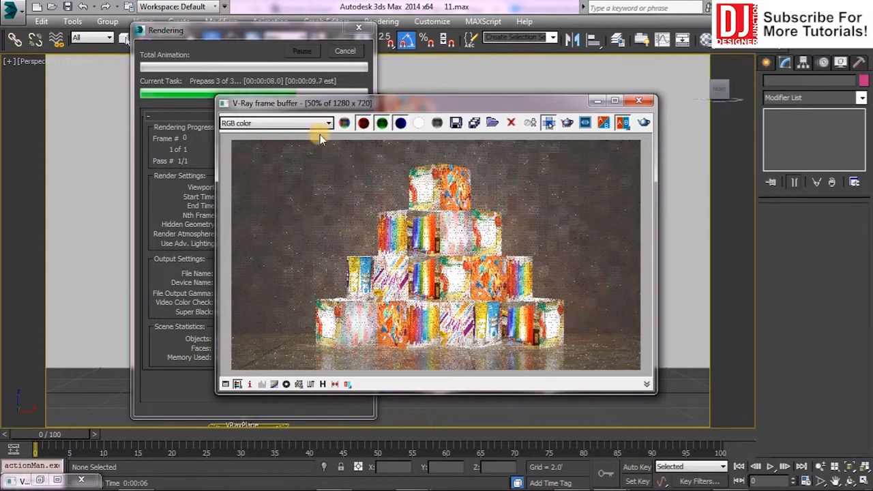
double_click(234, 103)
scroll(491, 327, "down", 1)
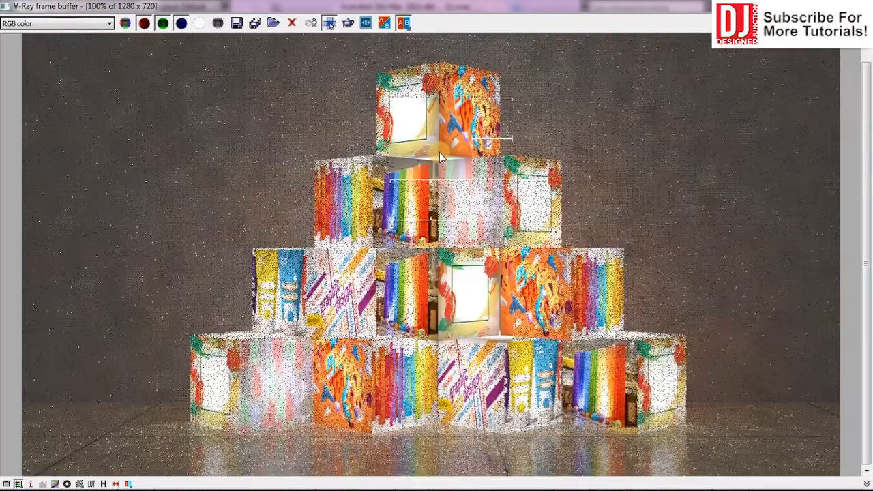
scroll(456, 381, "up", 1)
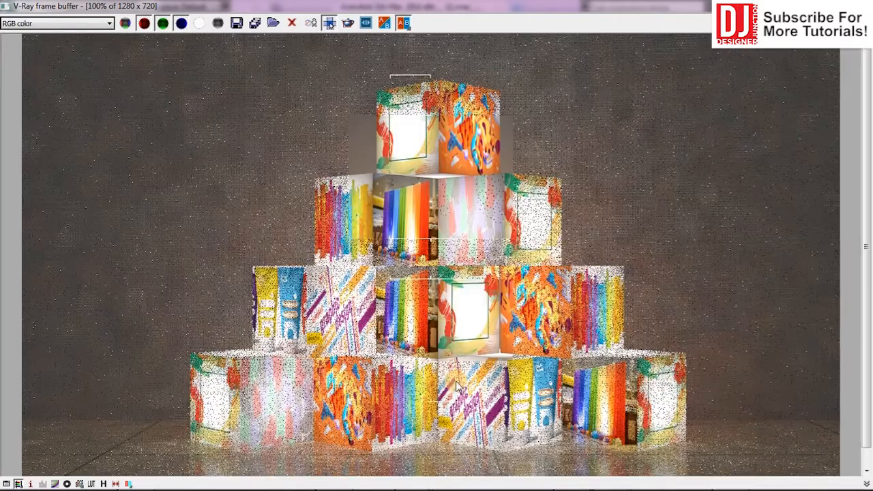
scroll(460, 258, "down", 1)
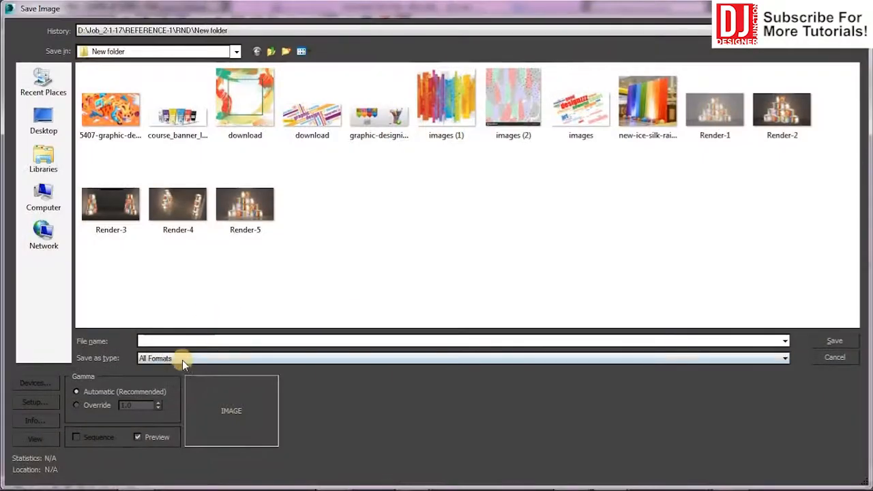
- Save the front-view render as a TIF image, overwriting Render-5 in the New folder directory, and save the scene
left_click(181, 359)
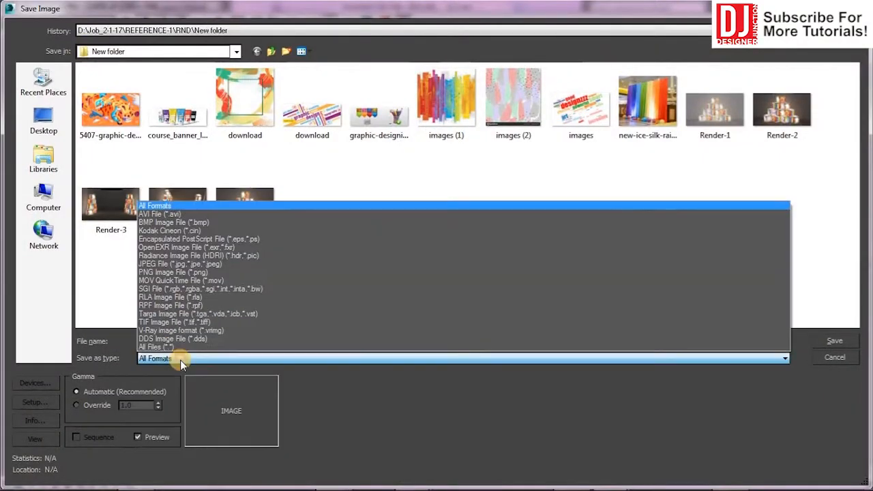
left_click(167, 324)
double_click(379, 109)
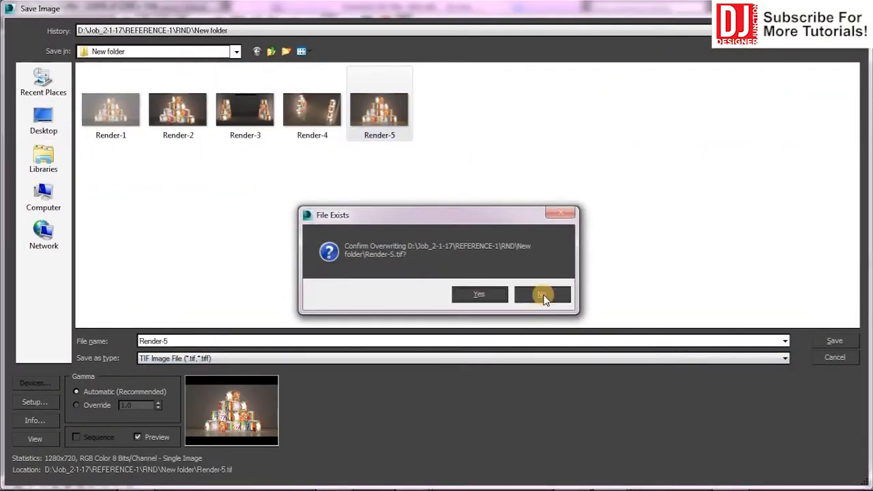
left_click(544, 295)
double_click(380, 109)
left_click(479, 294)
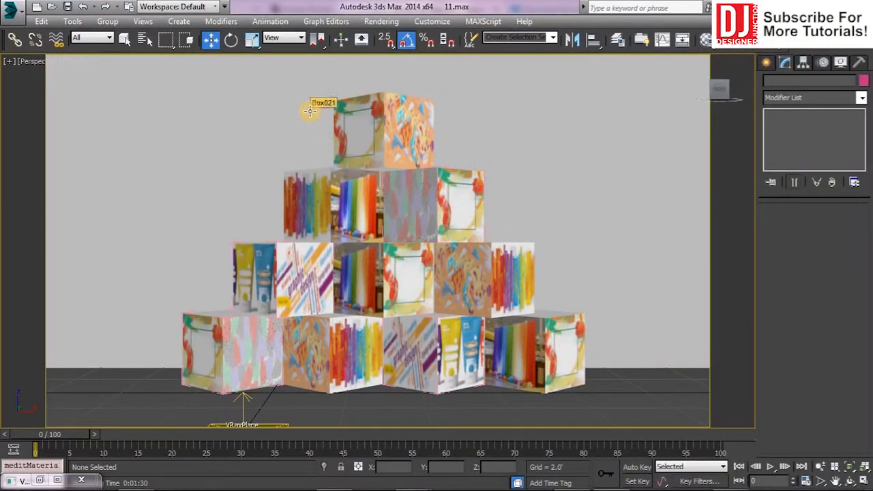
key("ctrl+s")
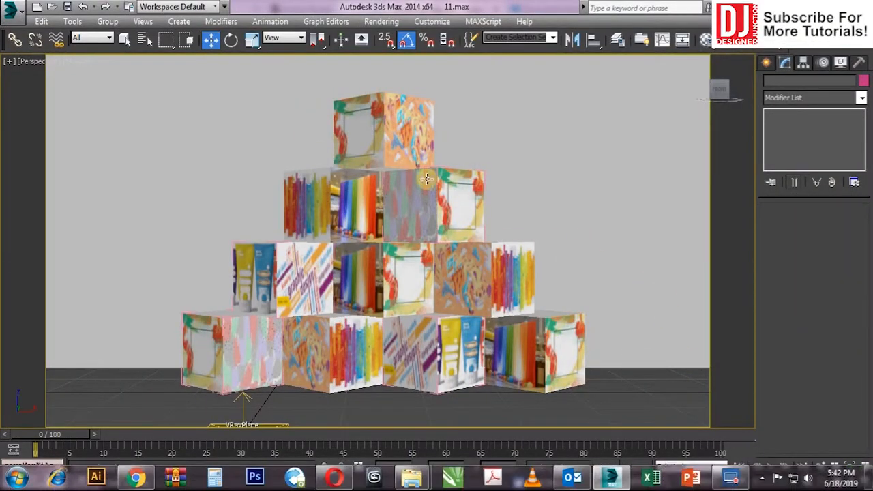